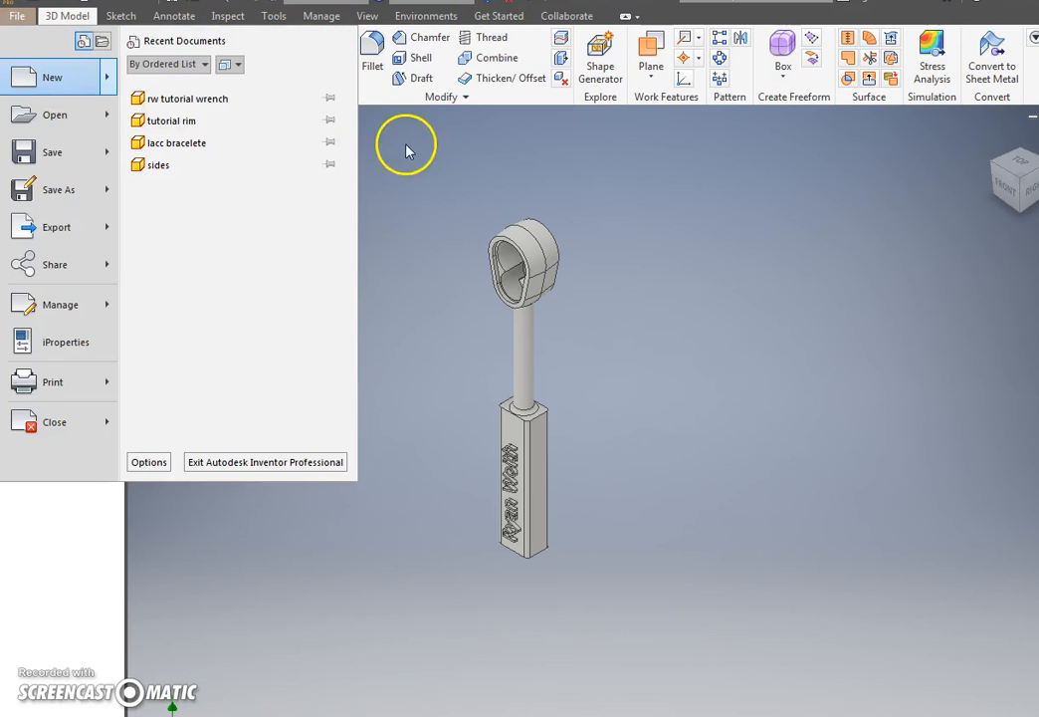
Create a new part from the English Standard (in).ipt template and open a 2D sketch on the front plane.
left_click(478, 184)
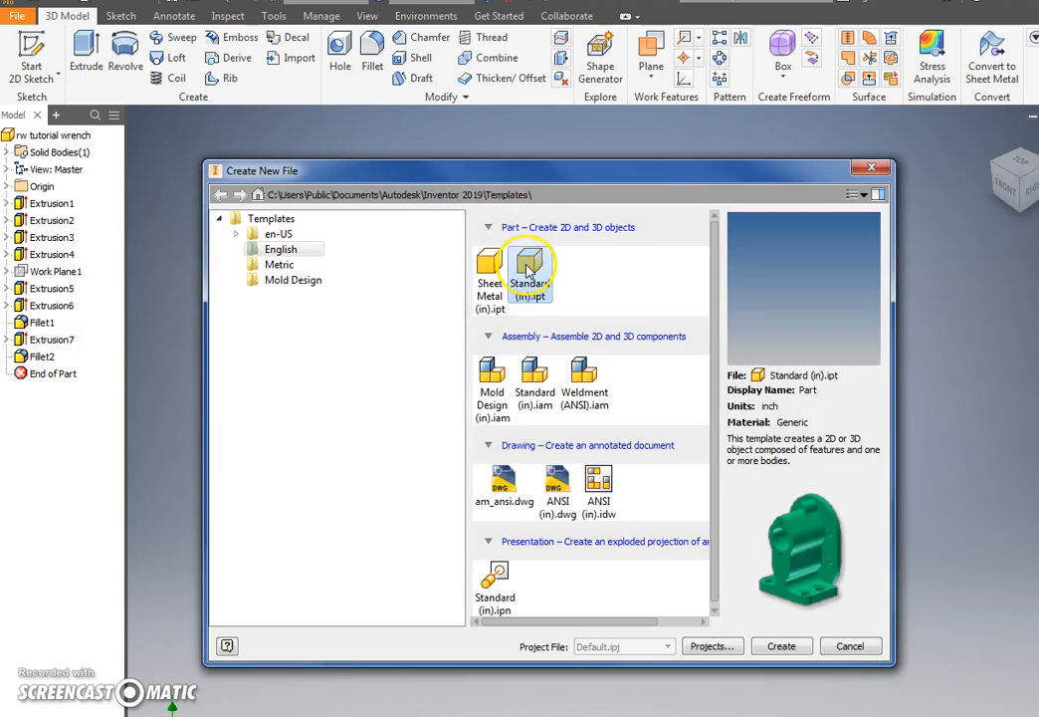
double_click(529, 271)
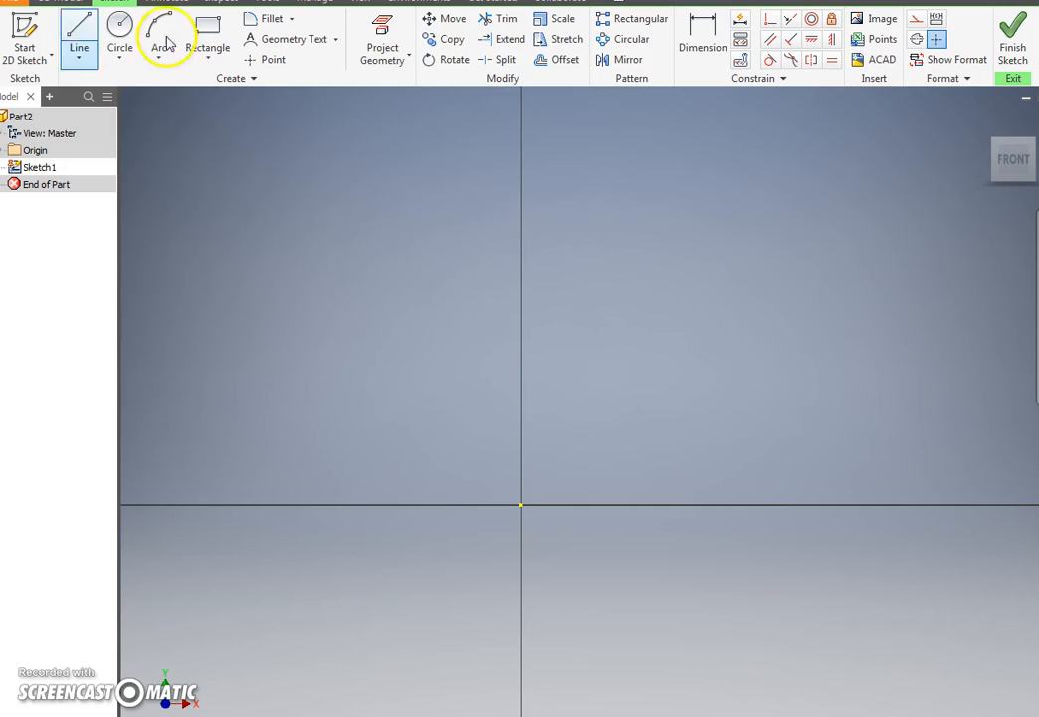
left_click(23, 44)
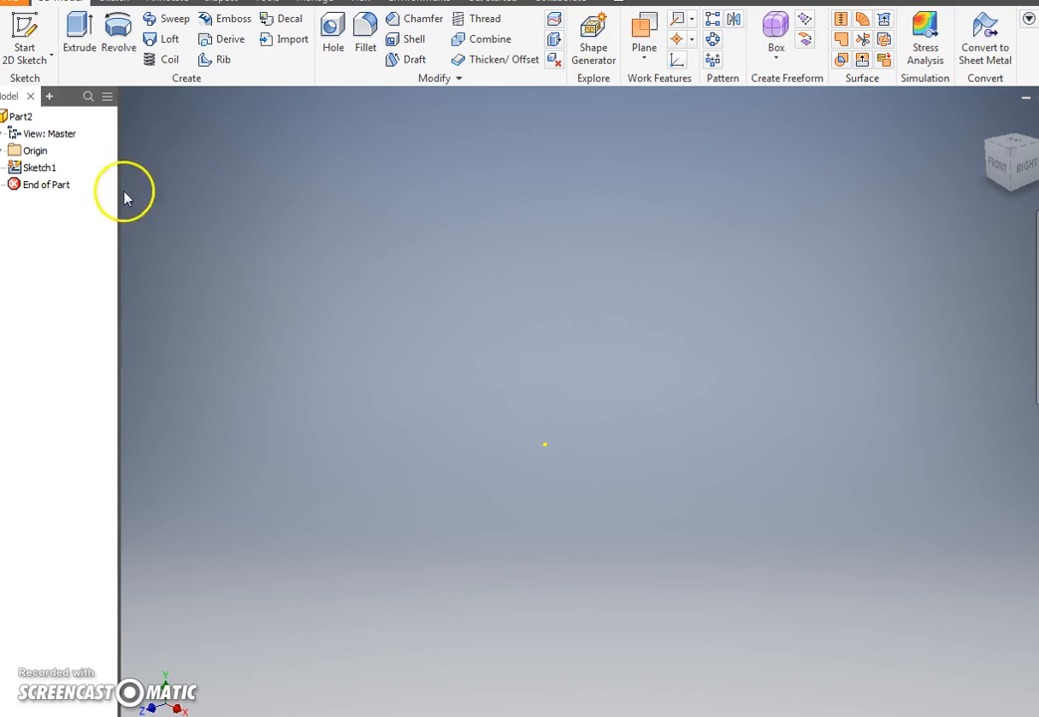
double_click(36, 170)
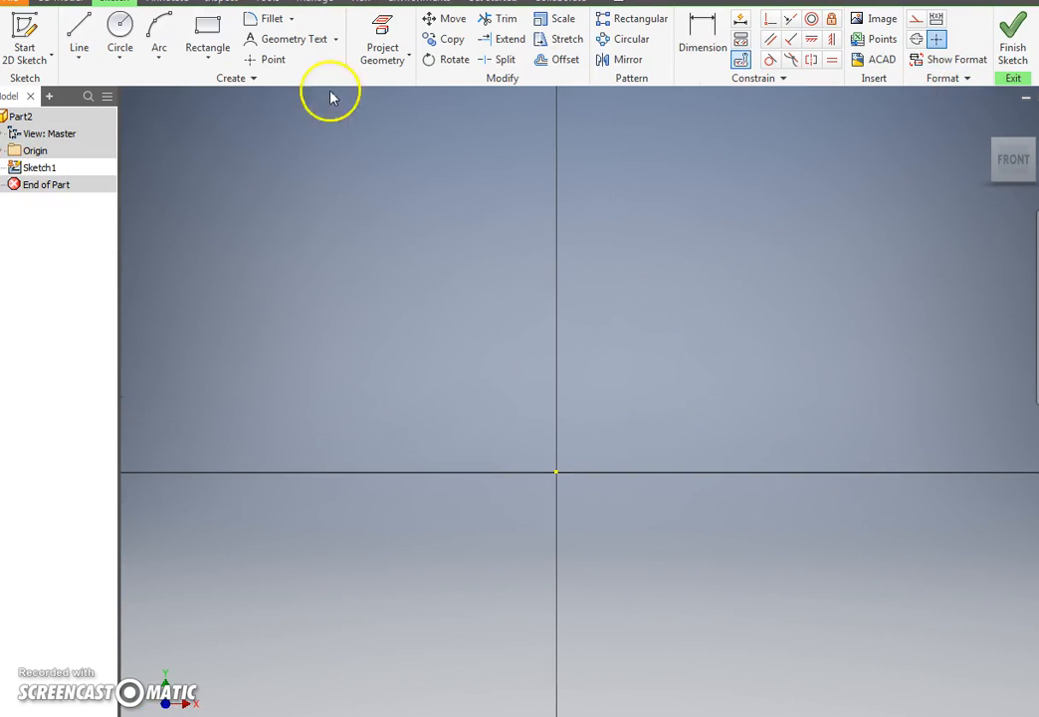
Sketch a vertical centerline on the vertical axis from a point above the origin down to the origin.
left_click(79, 30)
left_click(916, 38)
left_click(556, 161)
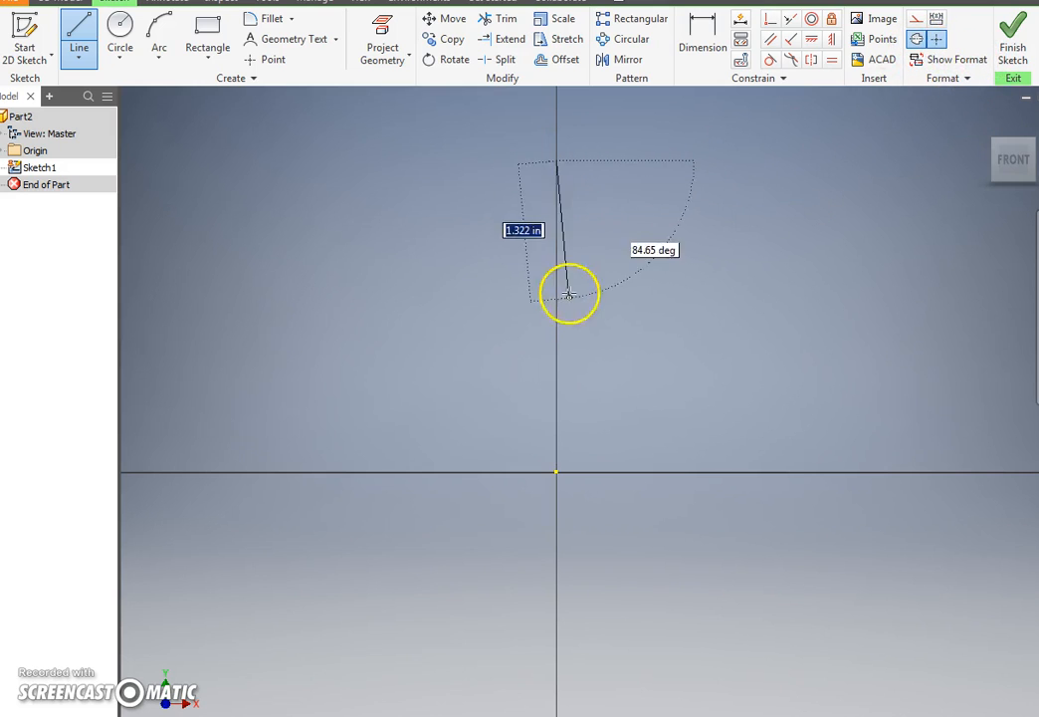
left_click(556, 471)
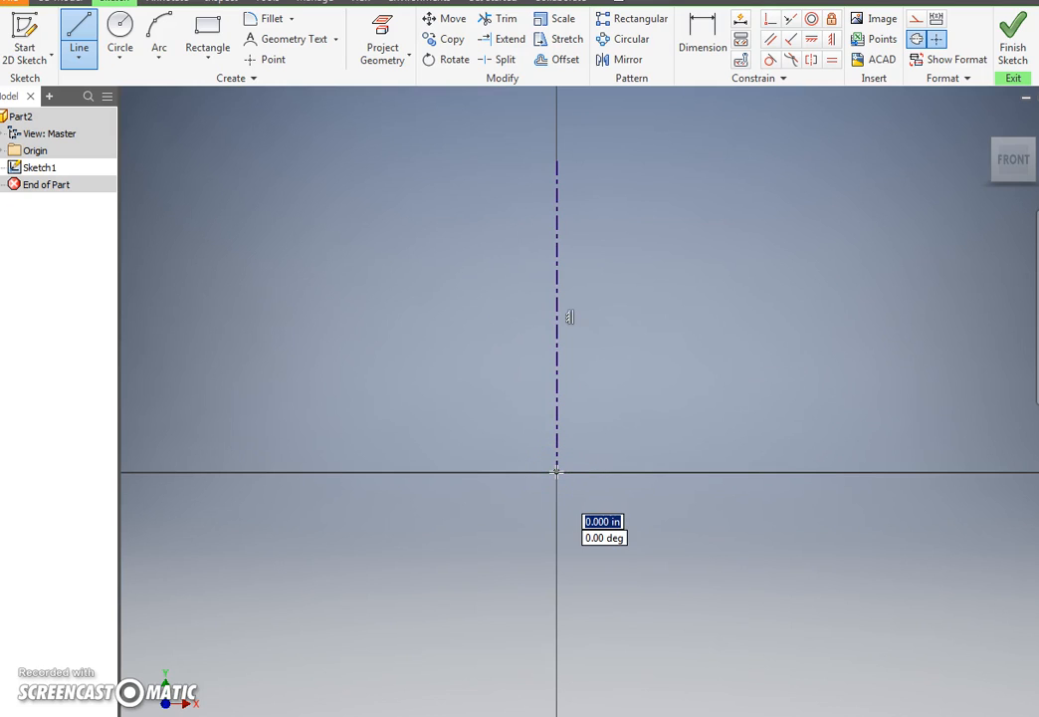
key("Escape")
middle_click_drag(874, 210, 851, 269)
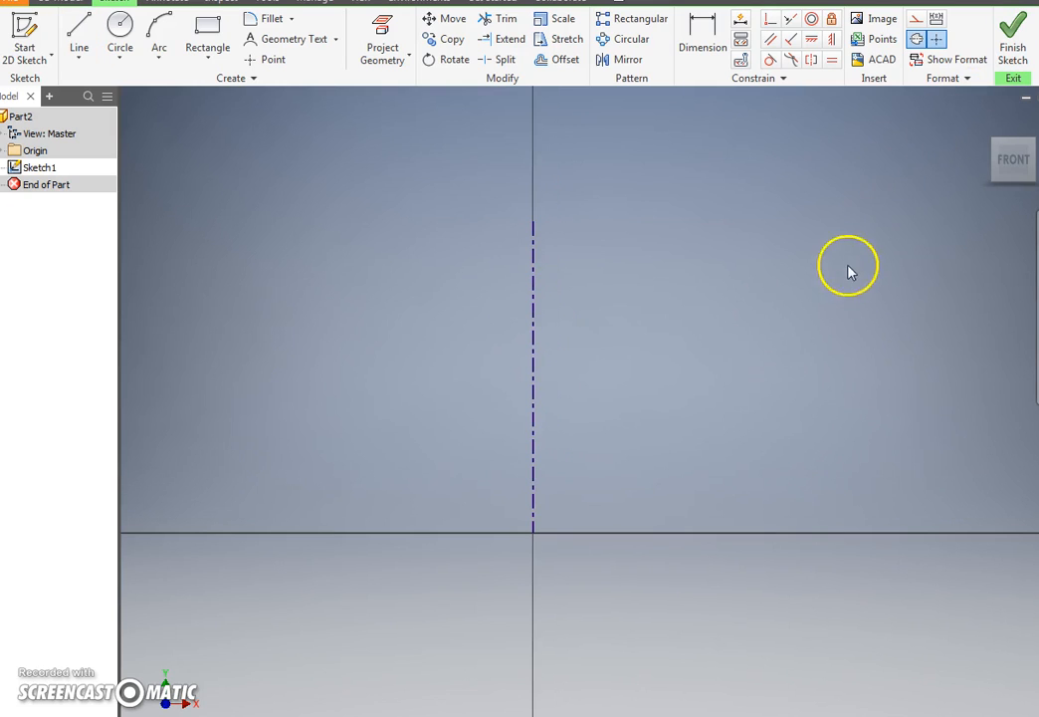
Turn off the centerline format and sketch a regular line left of the centerline, slanting down toward it.
left_click(916, 38)
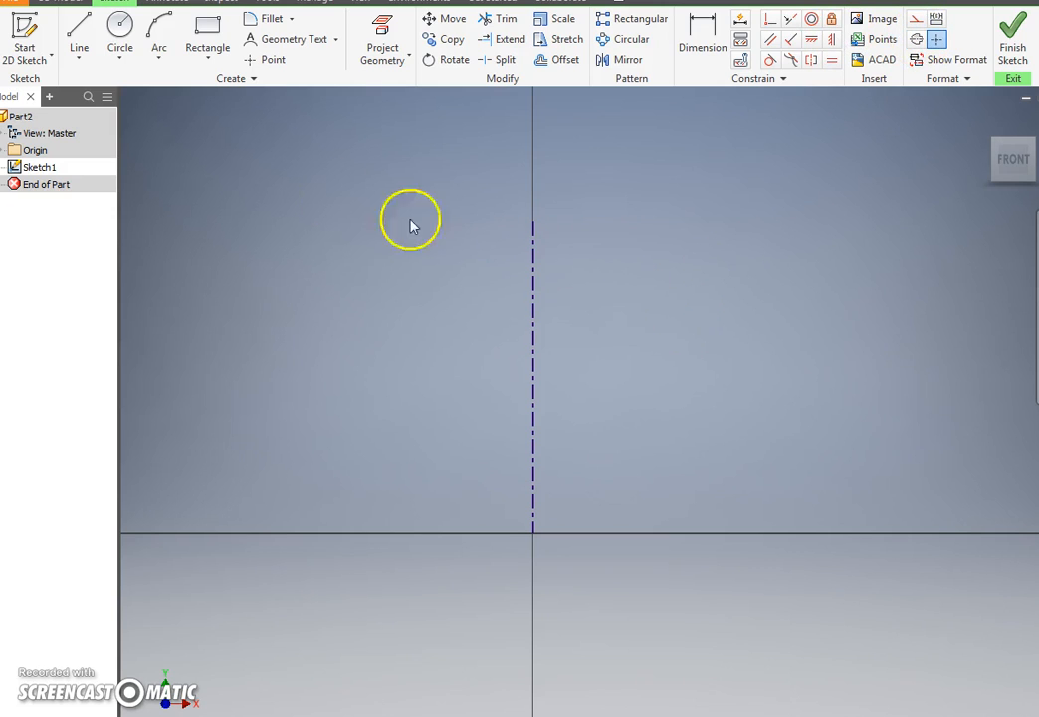
left_click(79, 38)
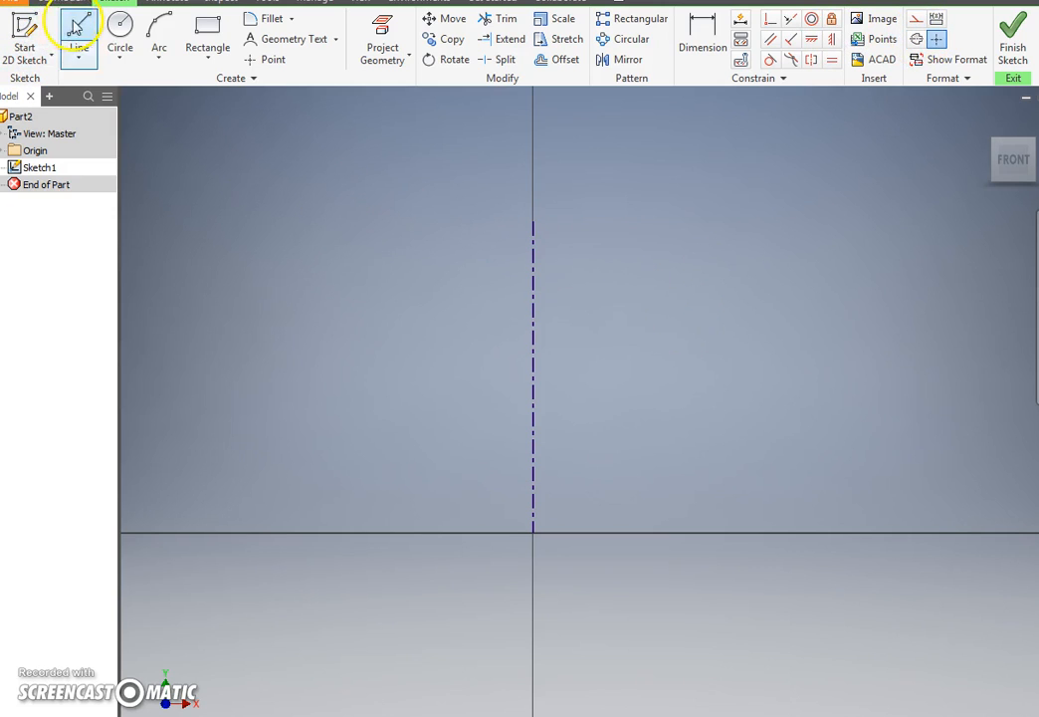
left_click(366, 320)
double_click(451, 494)
key("Escape")
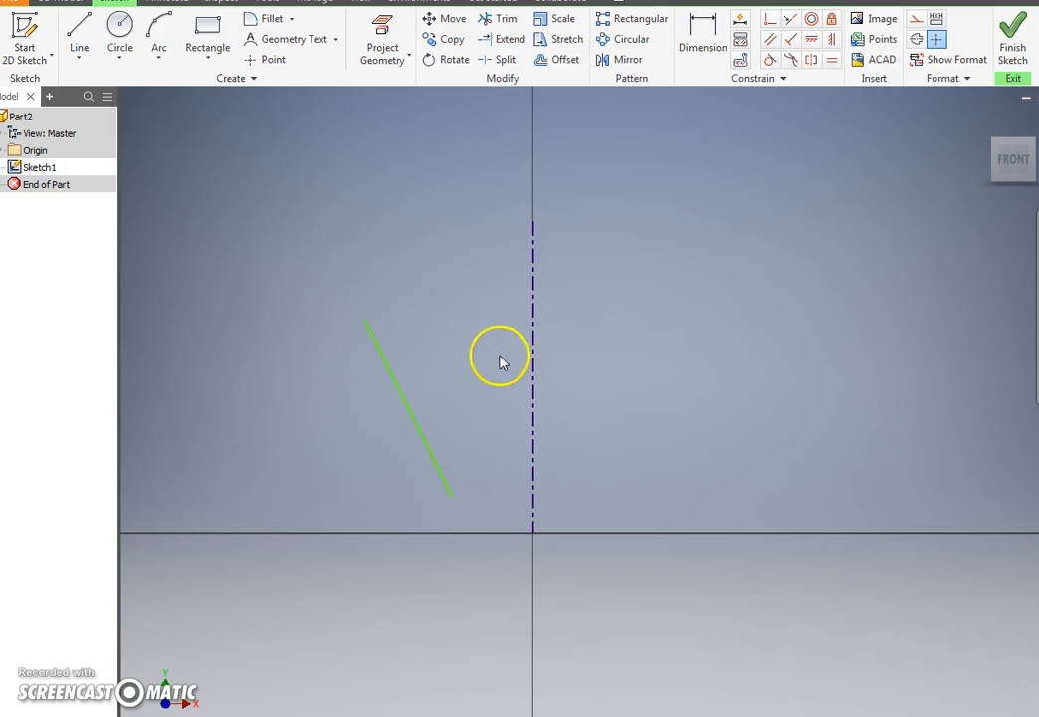
left_click(620, 62)
left_click(393, 385)
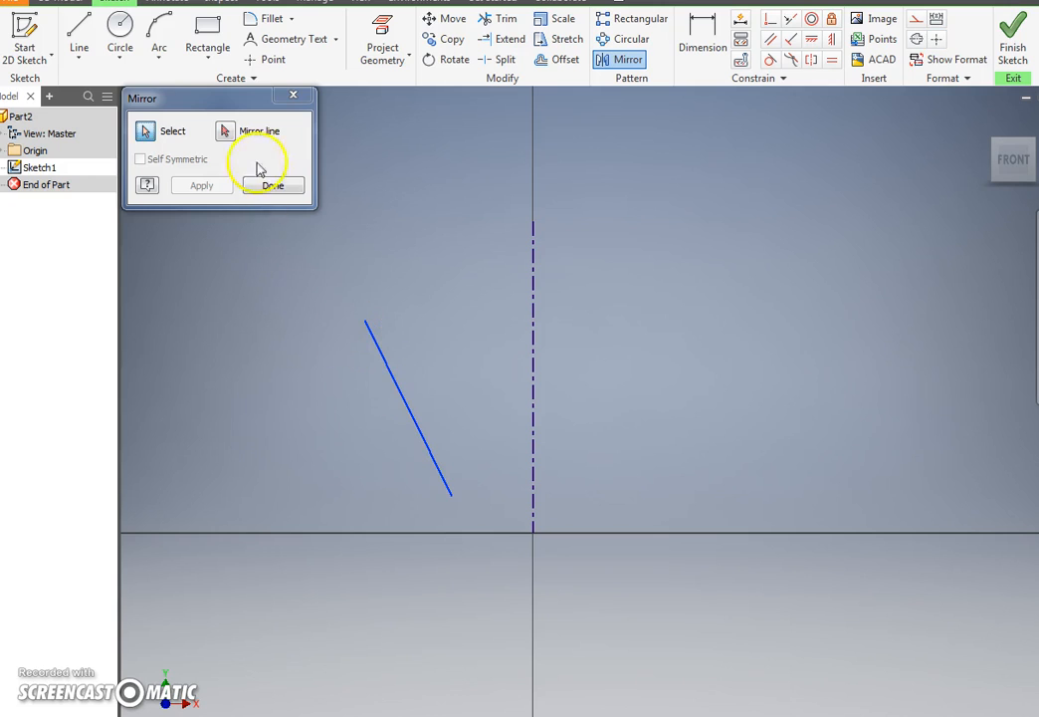
left_click(226, 131)
left_click(533, 299)
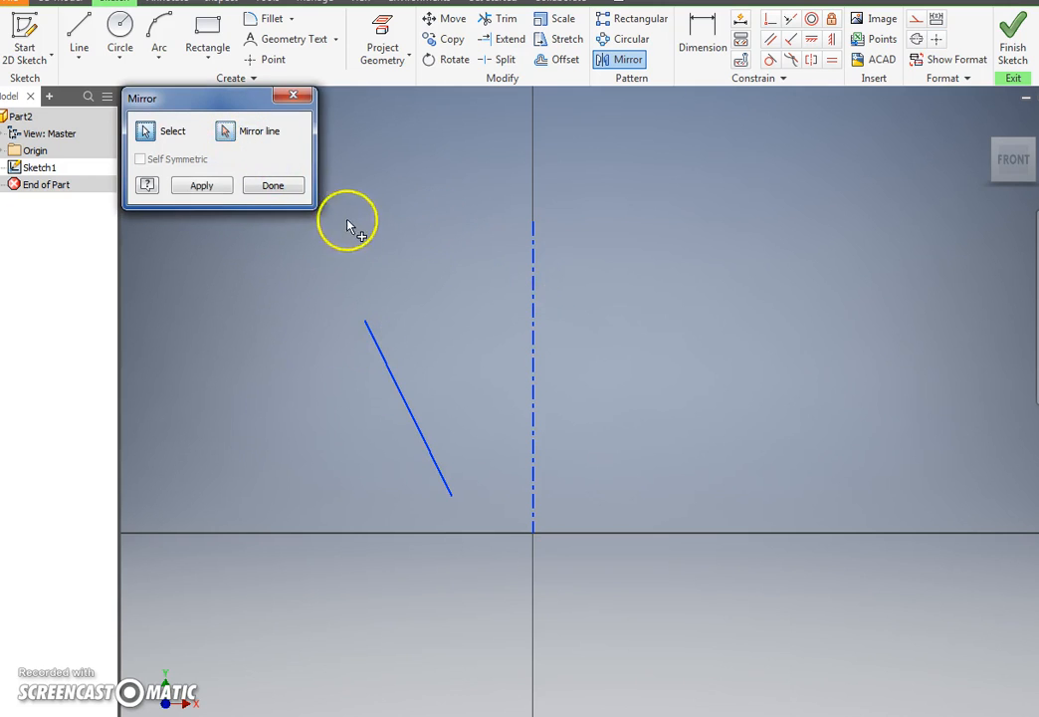
left_click(274, 186)
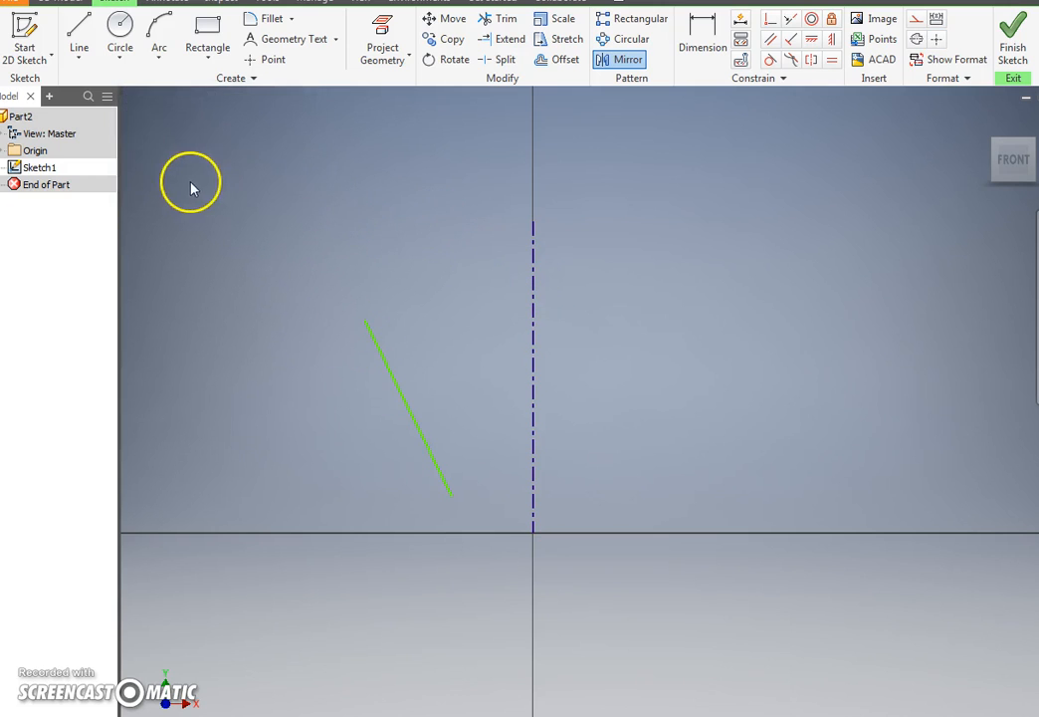
Mirror the slanted line about the vertical centerline.
left_click(617, 62)
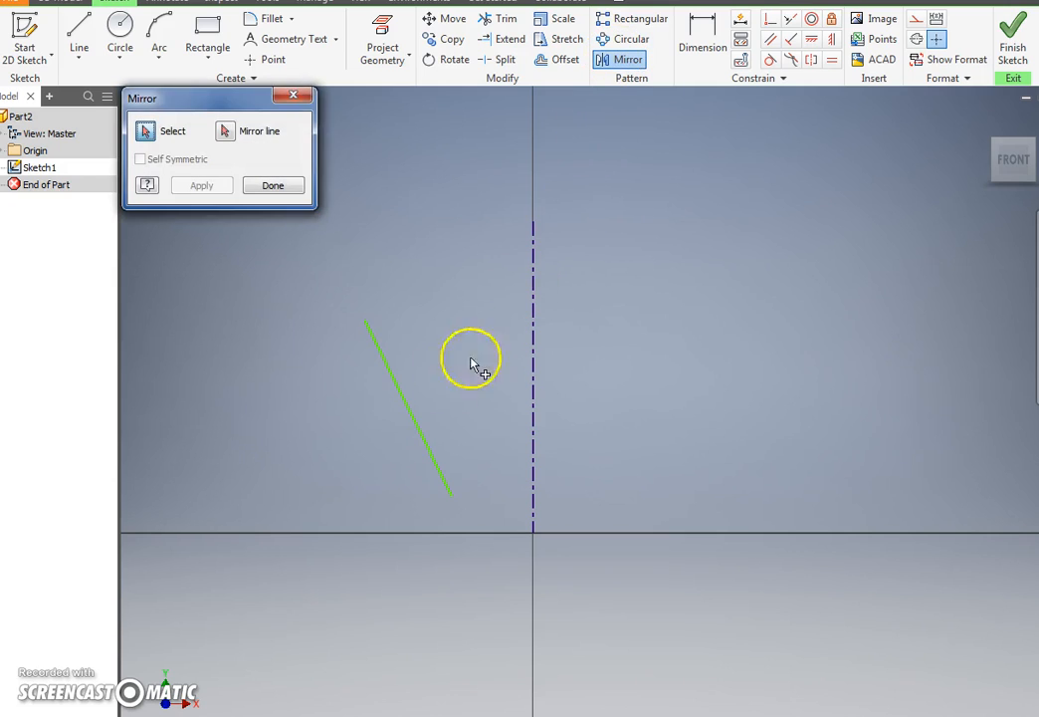
left_click(419, 431)
left_click(261, 140)
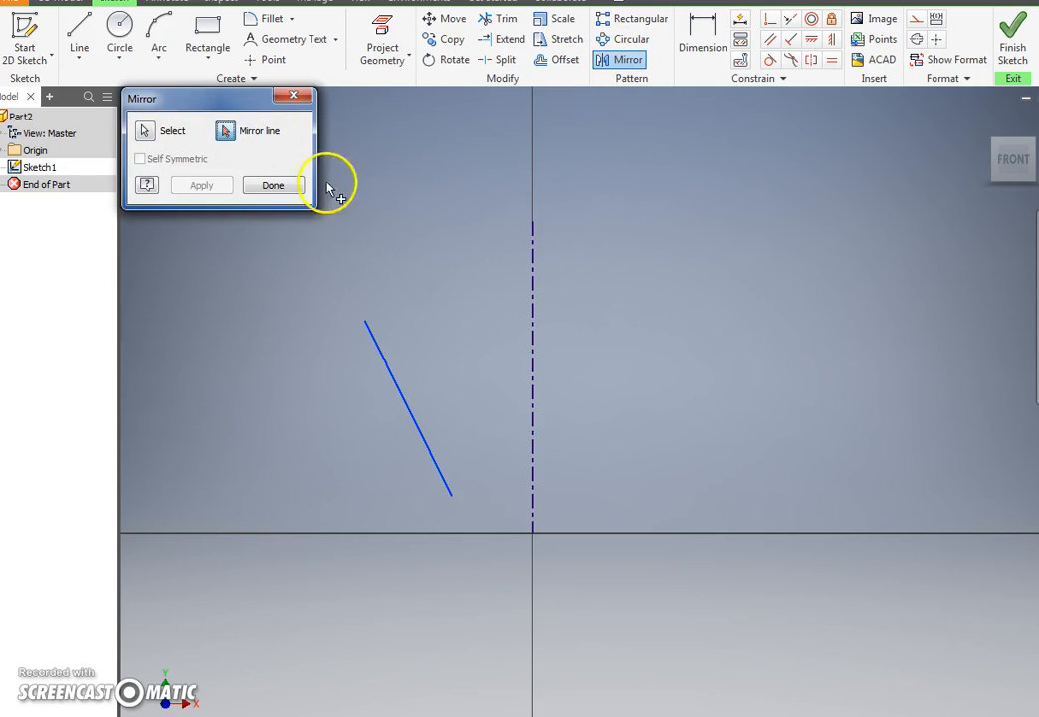
left_click(533, 282)
left_click(187, 188)
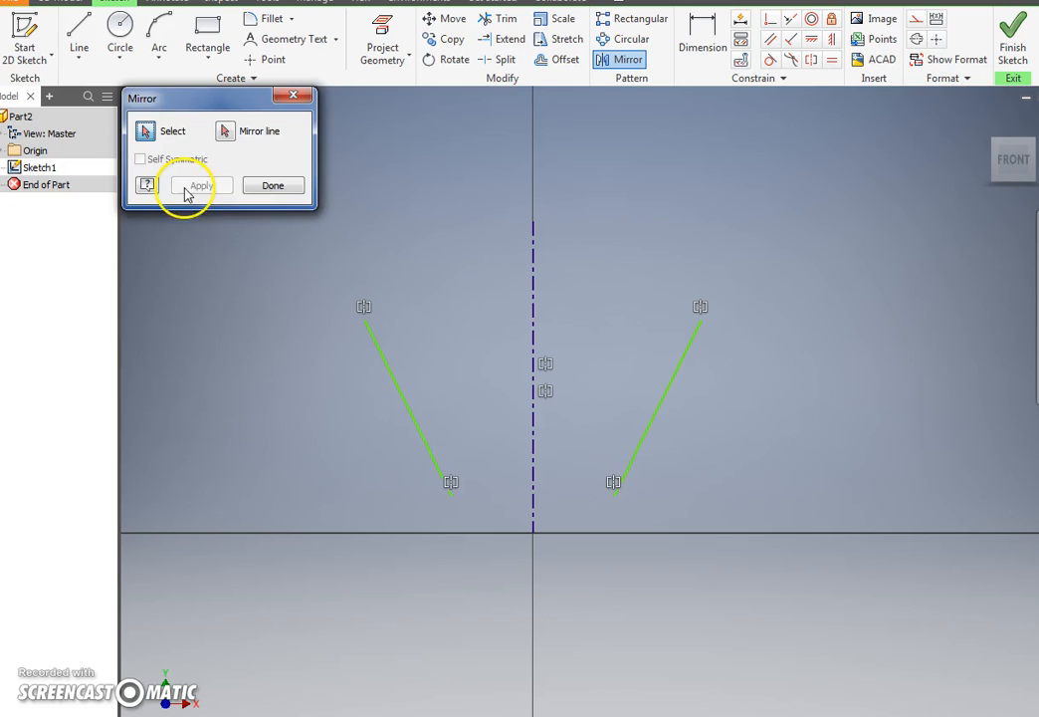
left_click(286, 188)
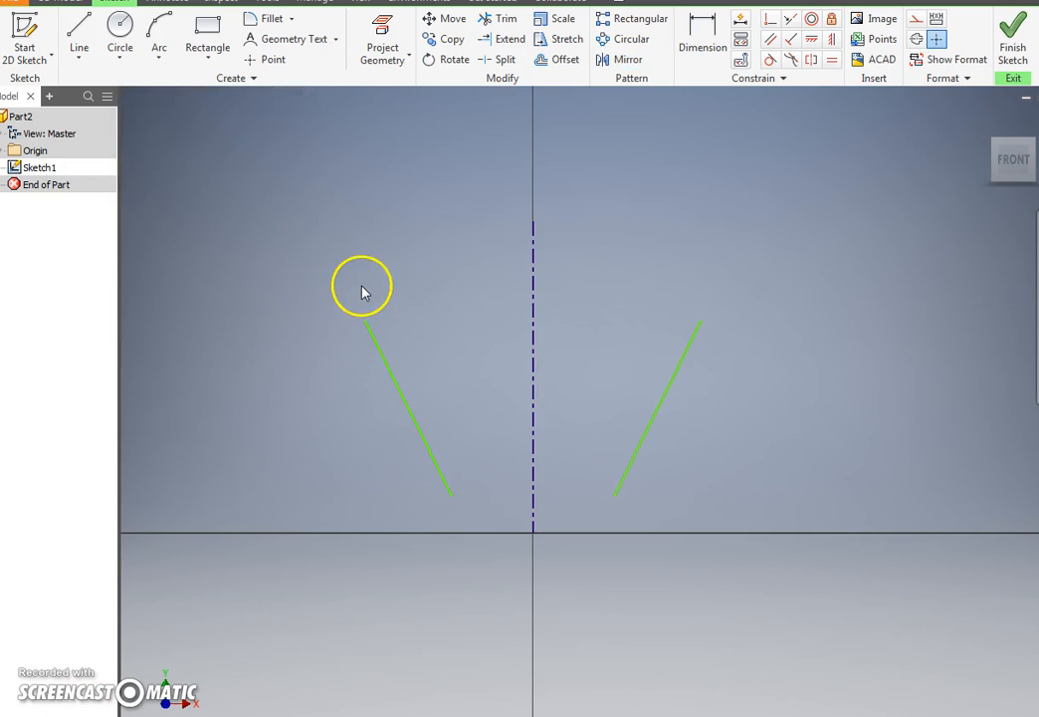
Join the lower endpoints of the two slanted lines with a tangent arc.
left_click(155, 68)
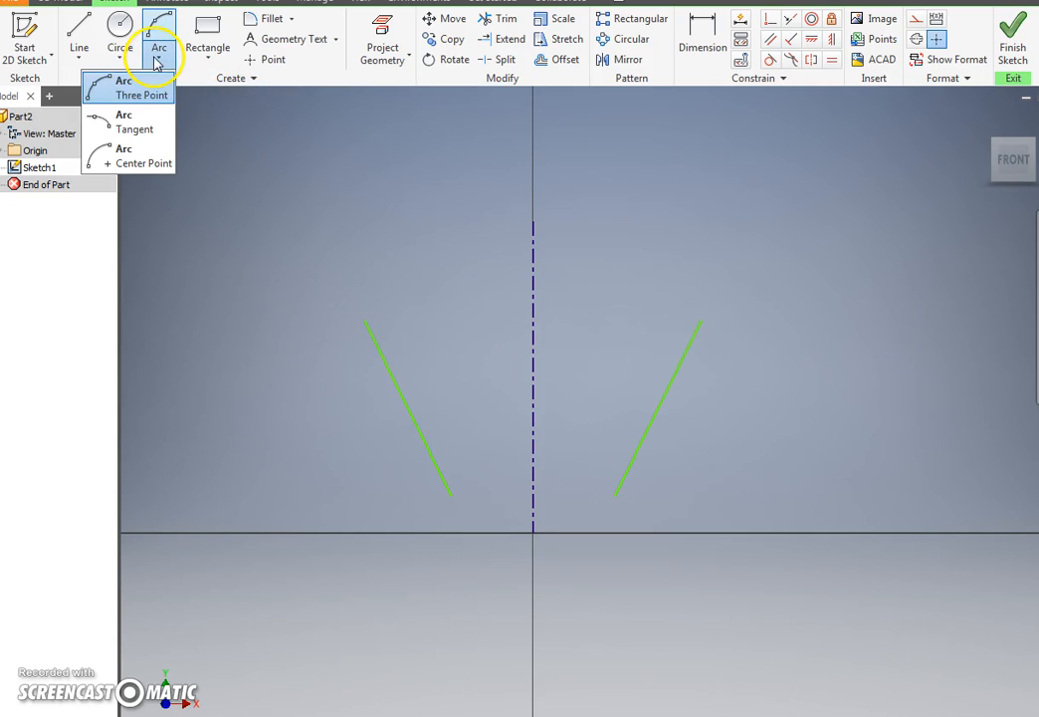
left_click(146, 125)
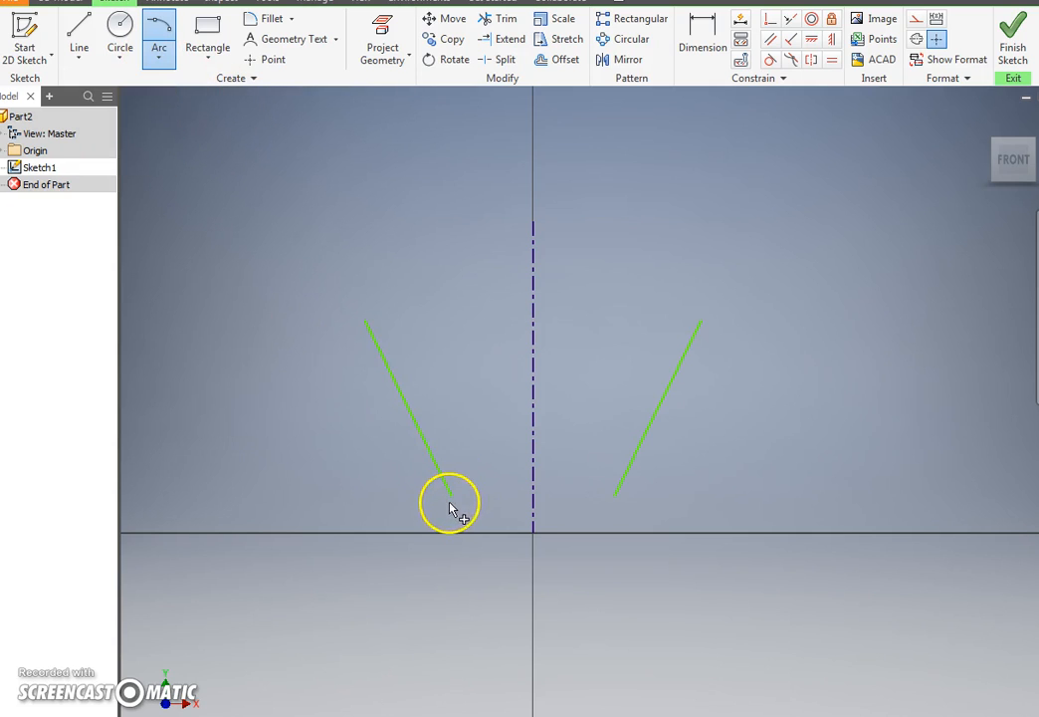
left_click(452, 495)
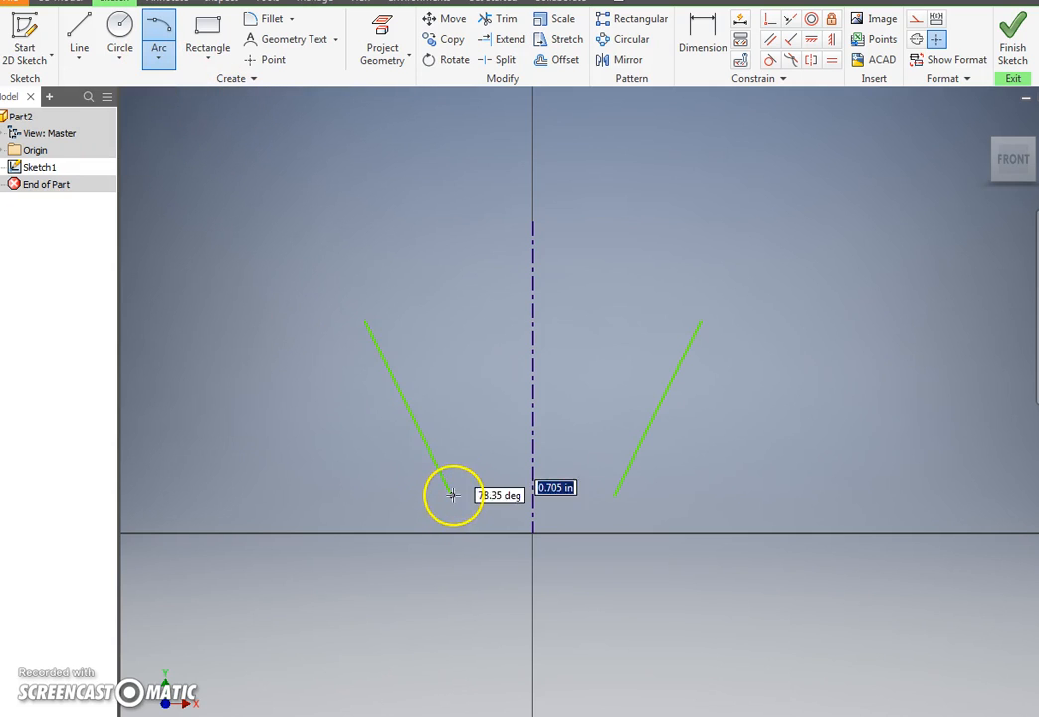
left_click(614, 494)
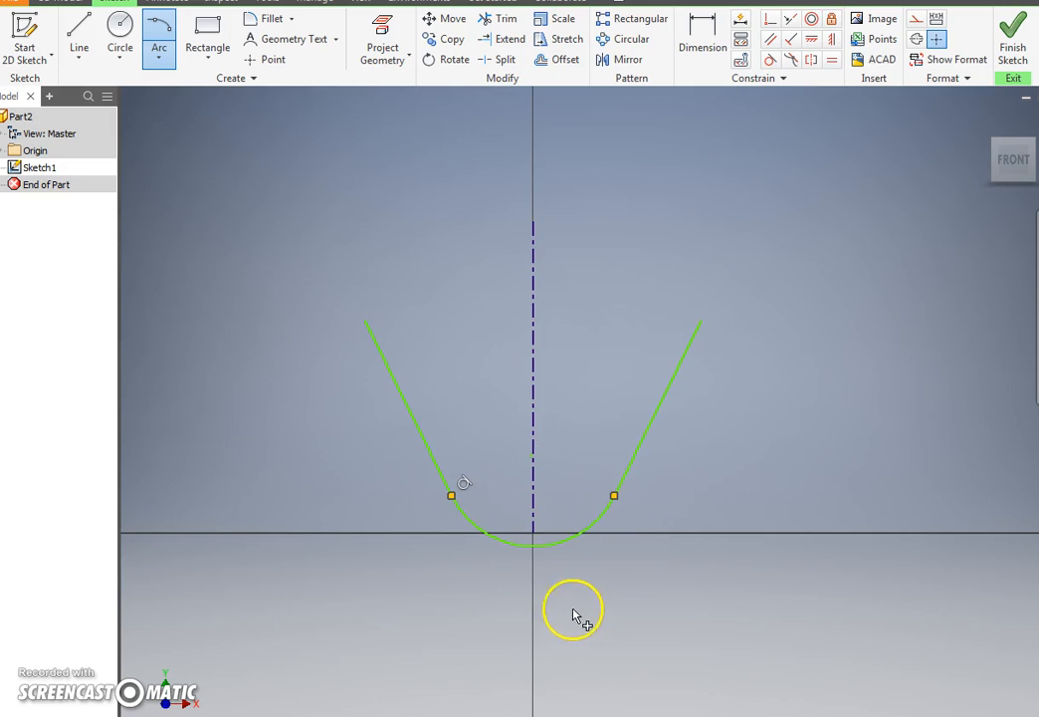
Close the profile with a three-point arc of about 2 in radius bulging upward between the slanted lines' upper endpoints.
left_click(156, 78)
left_click(160, 61)
left_click(140, 89)
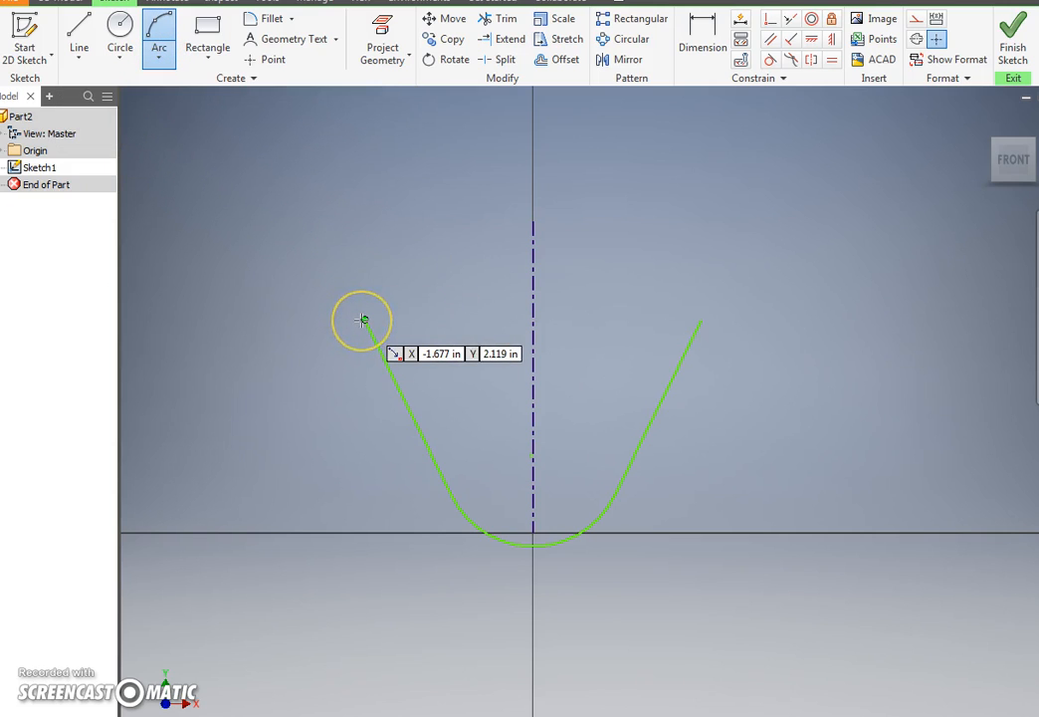
mouse_move(362, 320)
left_mouse_down()
mouse_move(510, 278)
mouse_move(675, 287)
mouse_move(703, 316)
left_mouse_up()
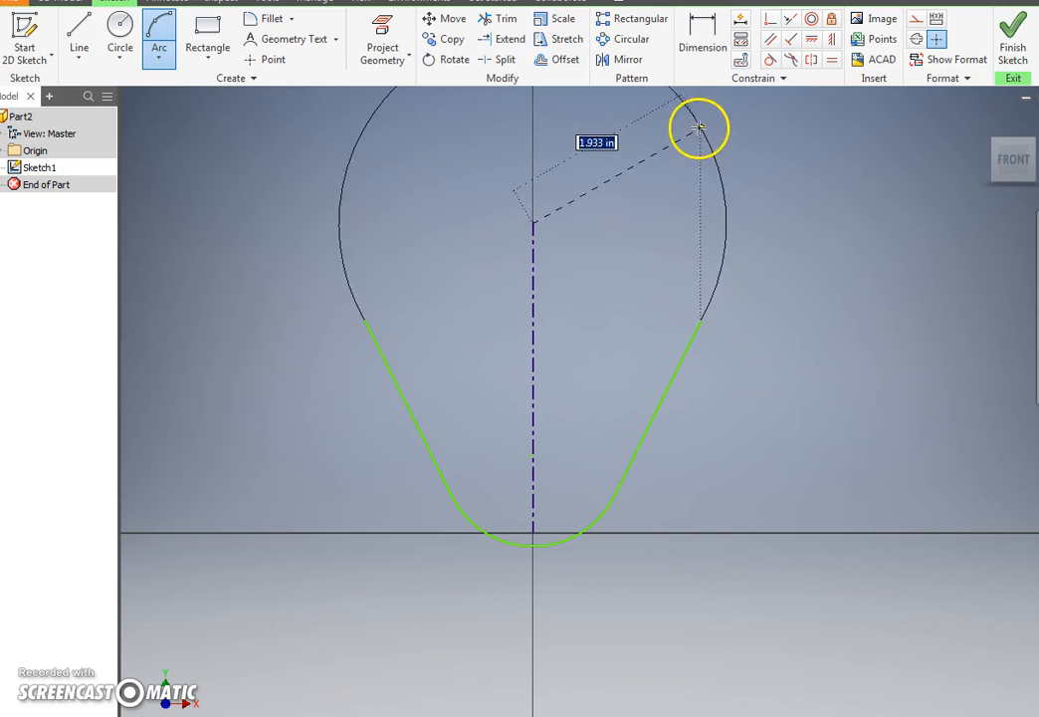
middle_click_drag(701, 121, 697, 237)
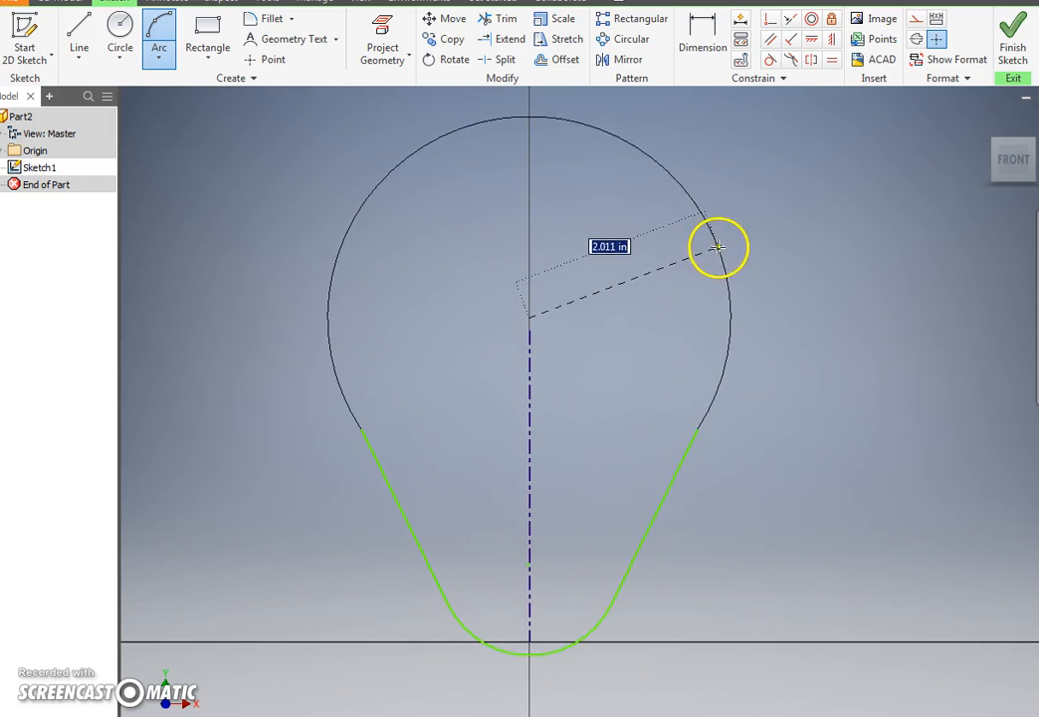
left_click(723, 257)
key("Escape")
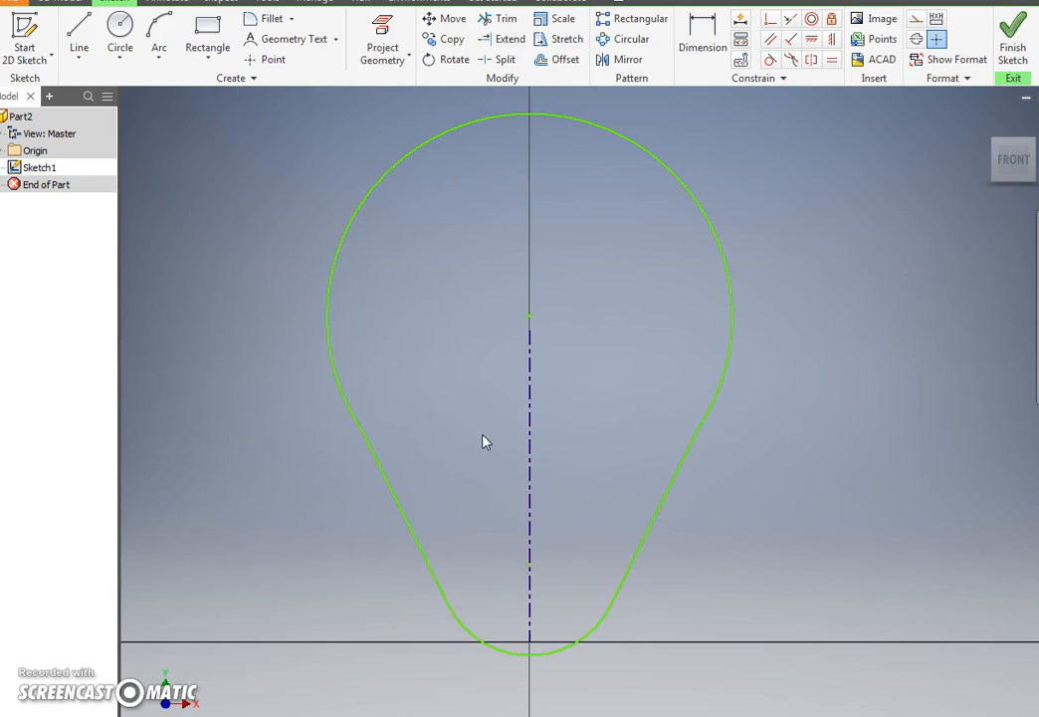
Dimension the vertical distance between the centers of the upper and lower arcs as 2 in.
left_click(704, 47)
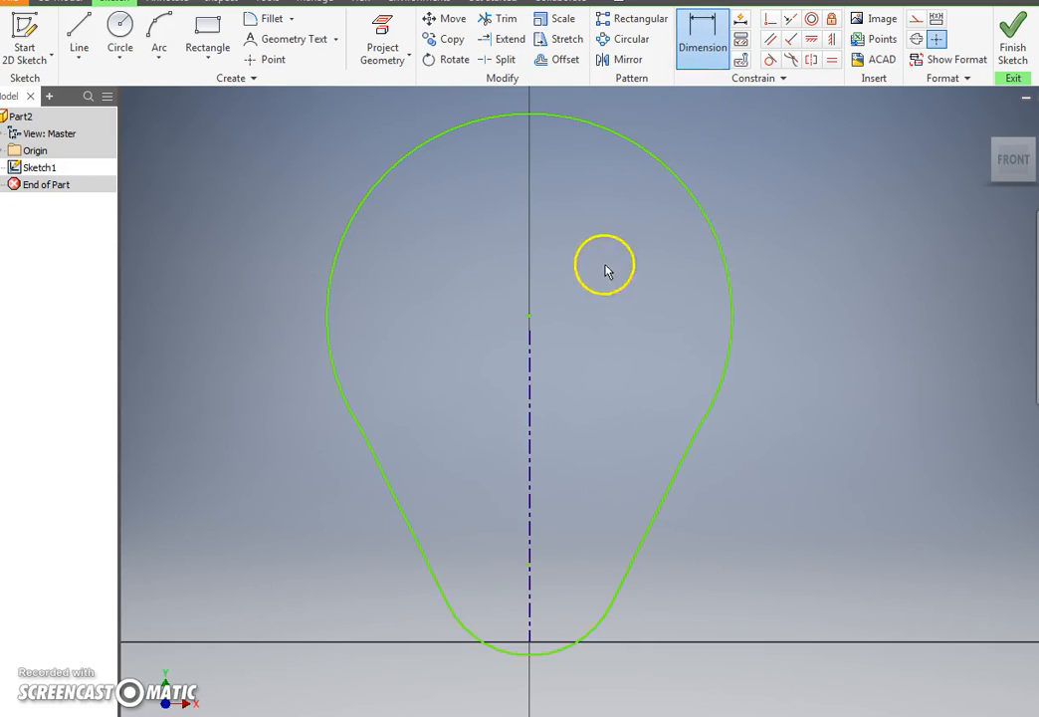
left_click(531, 318)
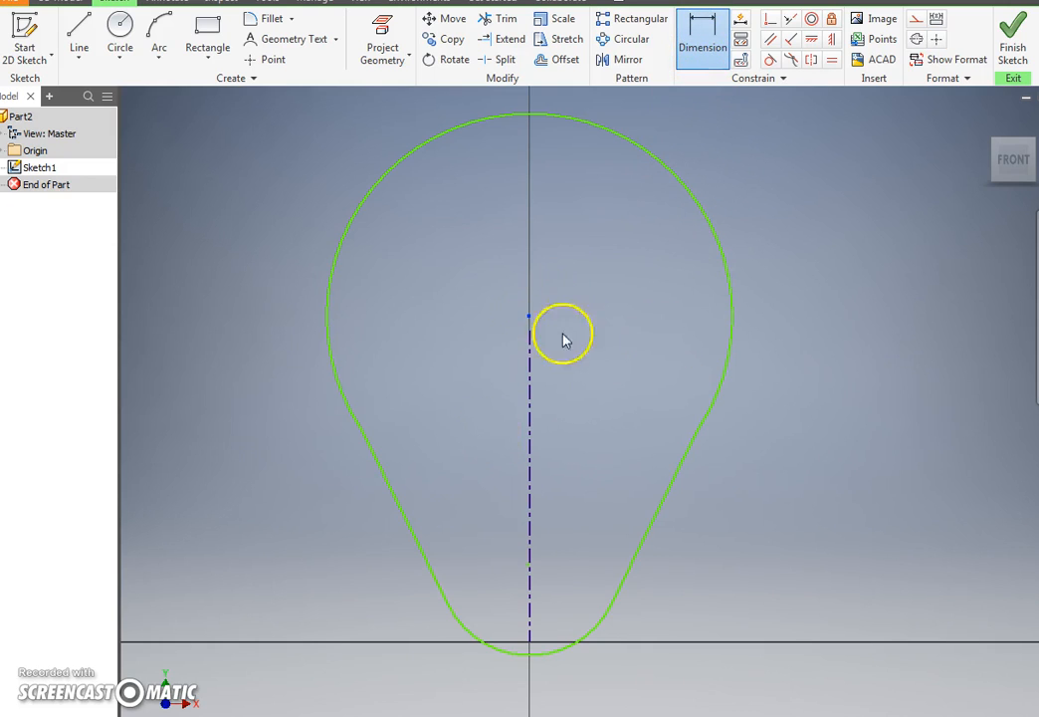
left_click(530, 564)
left_click(761, 435)
type("2")
key("Return")
left_click(741, 540)
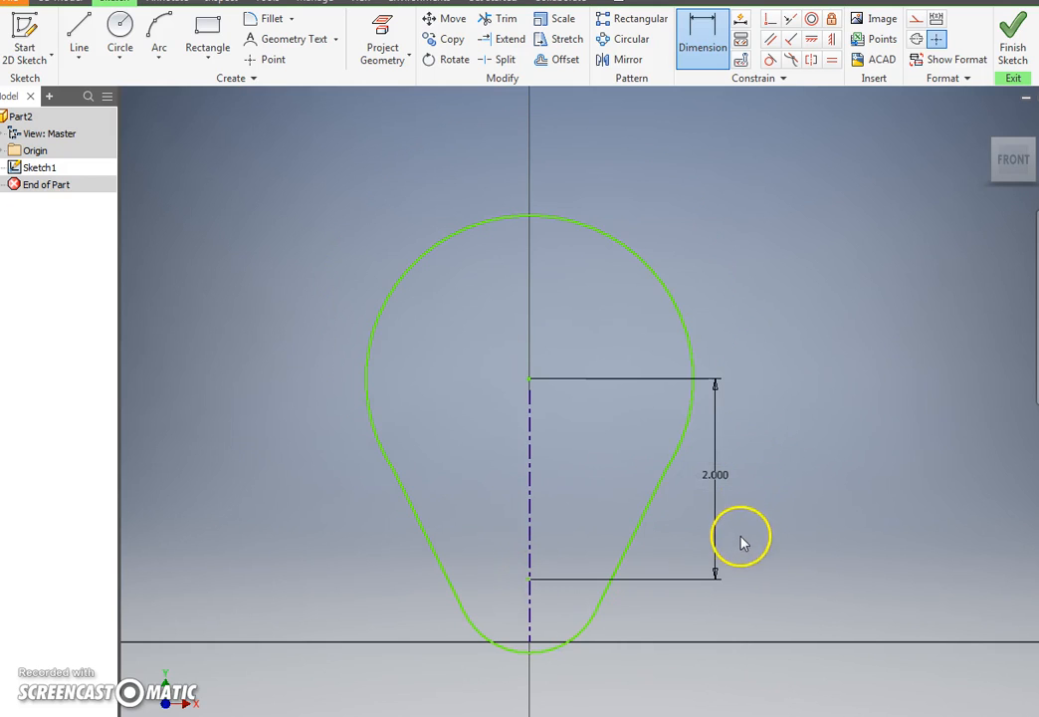
key("Escape")
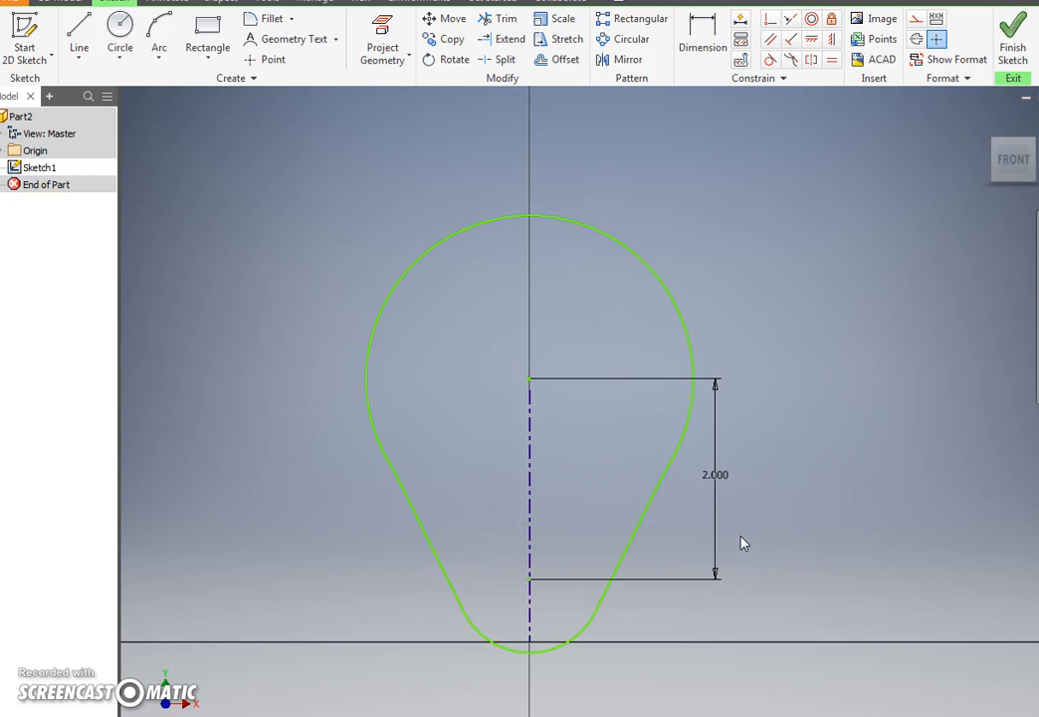
Dimension the large upper arc's radius as 1.5 in.
left_click(701, 45)
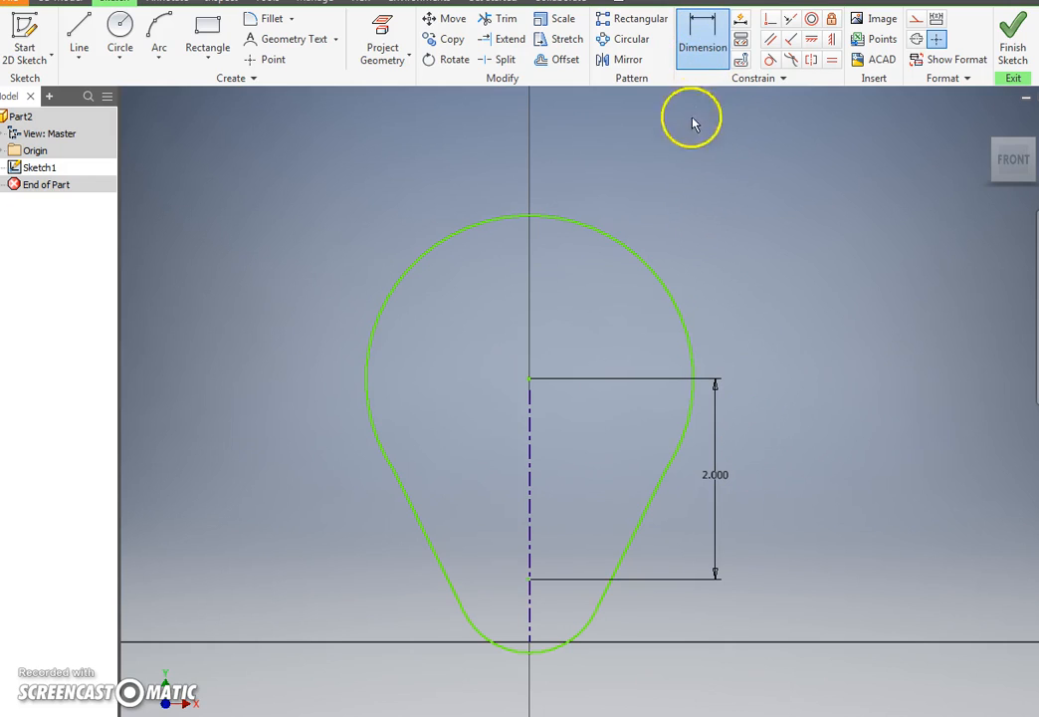
left_click(657, 284)
left_click(770, 212)
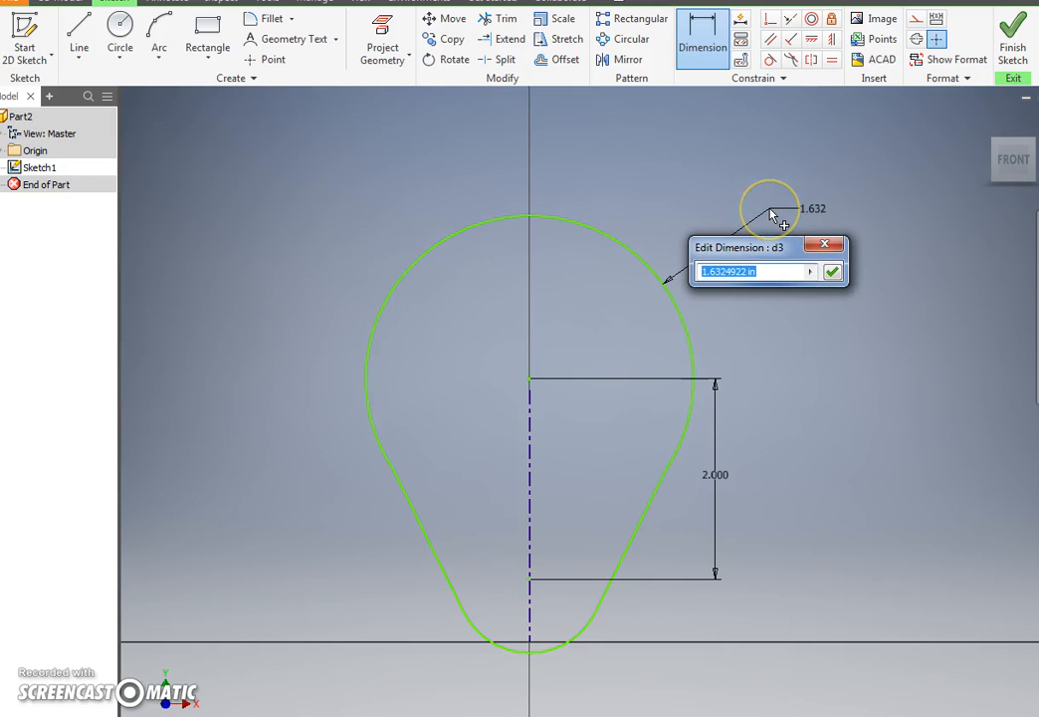
type("1.5")
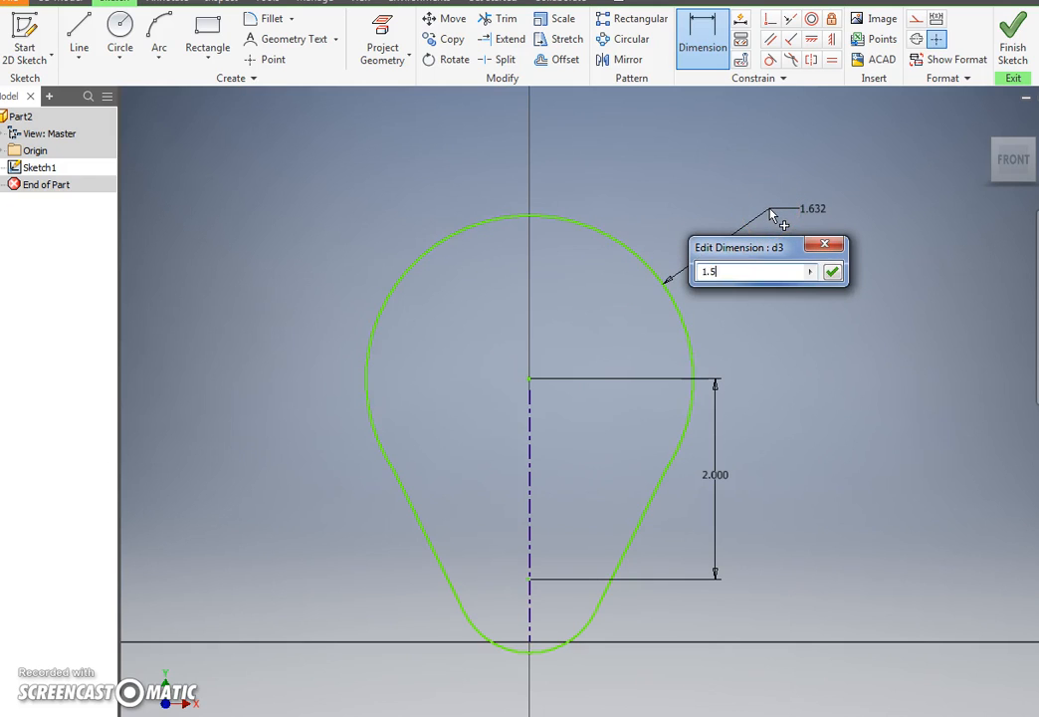
key("Return")
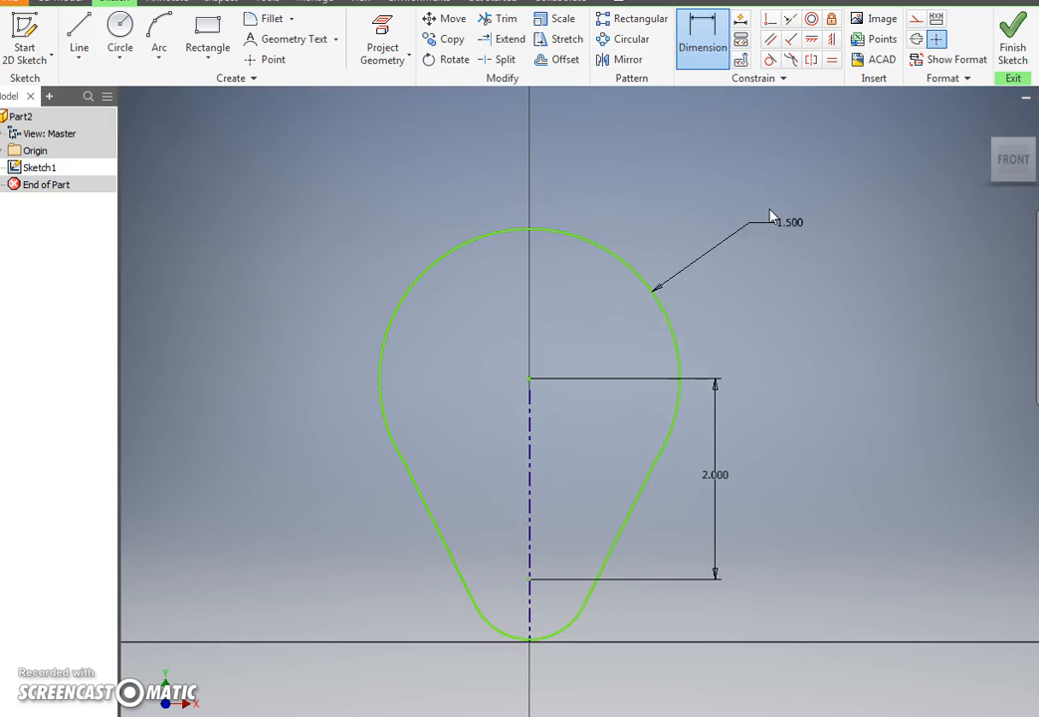
Dimension the small lower arc's radius as 0.6 in.
left_click(564, 631)
left_click(597, 665)
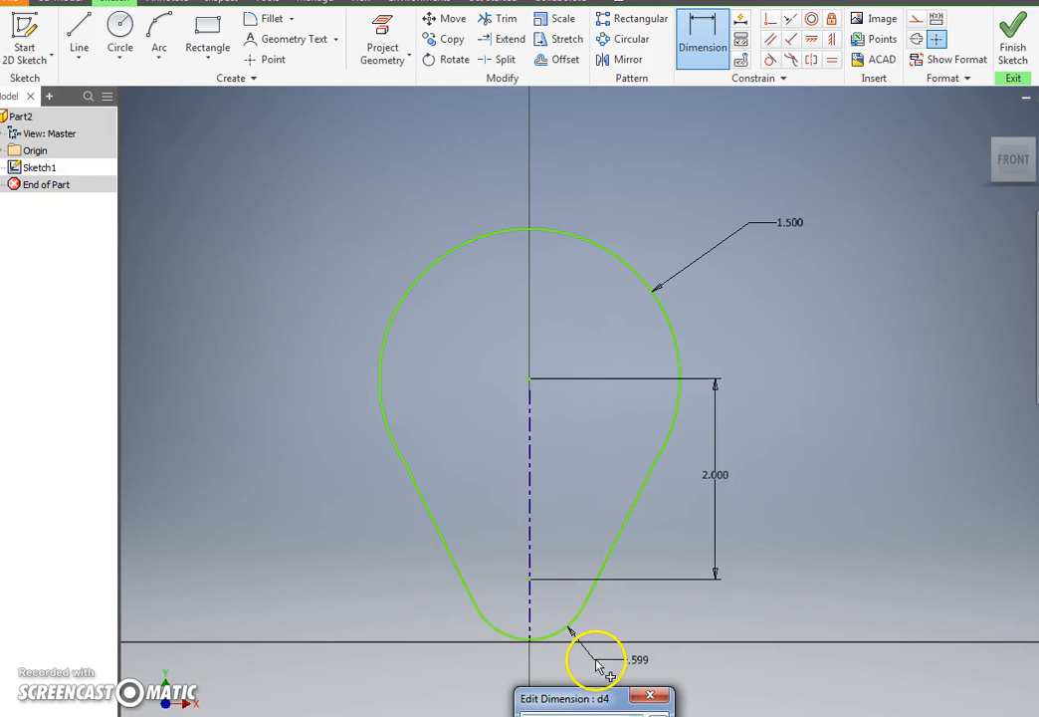
type(".6")
key("Return")
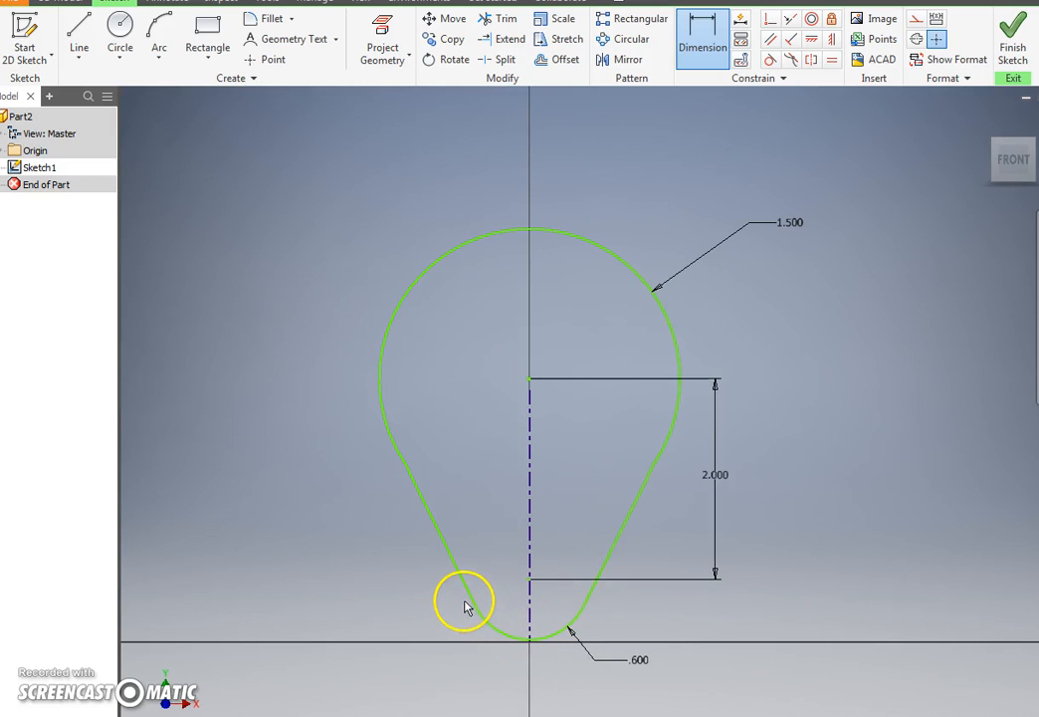
Dimension the angle between the two slanted side lines of the head profile as 35 degrees.
key("Escape")
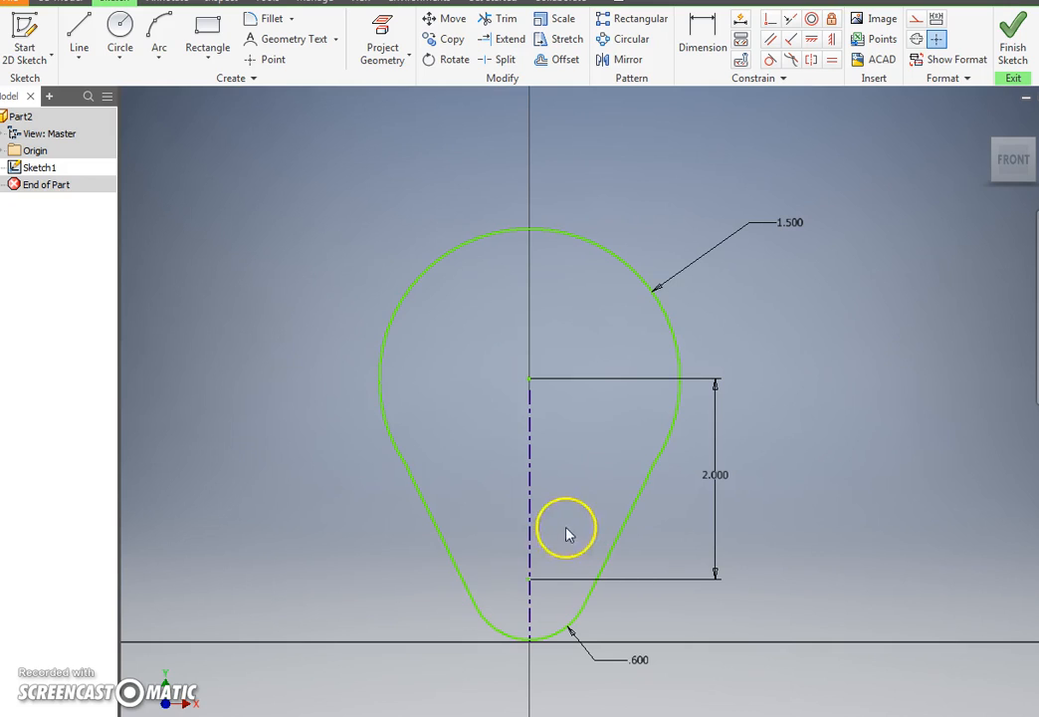
left_click(703, 52)
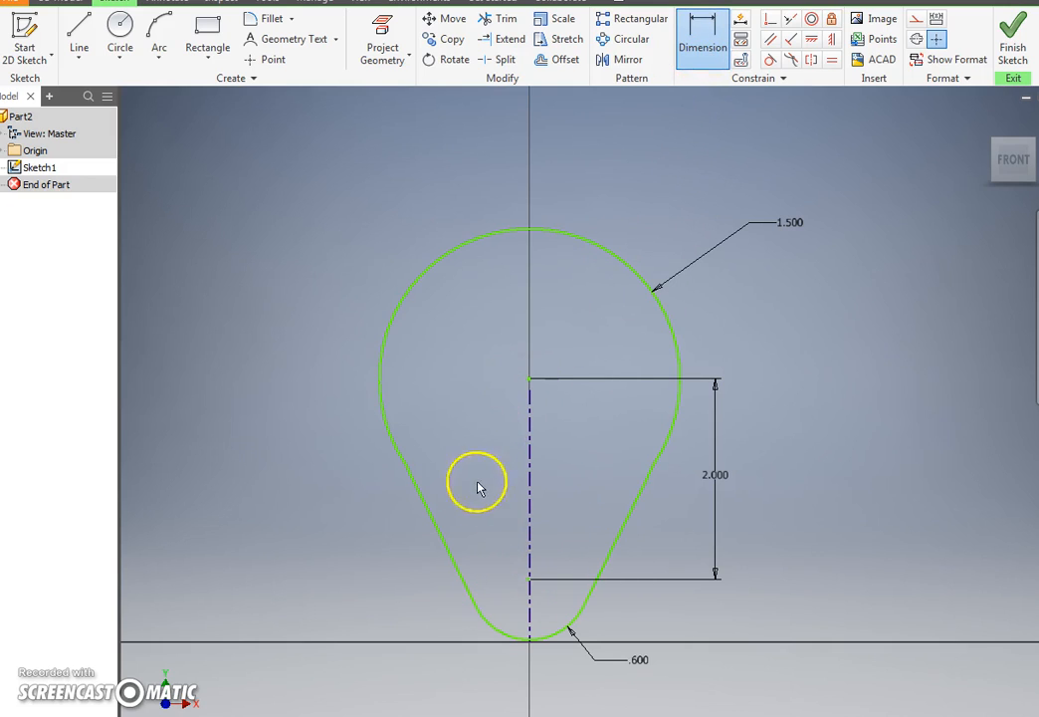
left_click(447, 541)
left_click(621, 546)
left_click(569, 509)
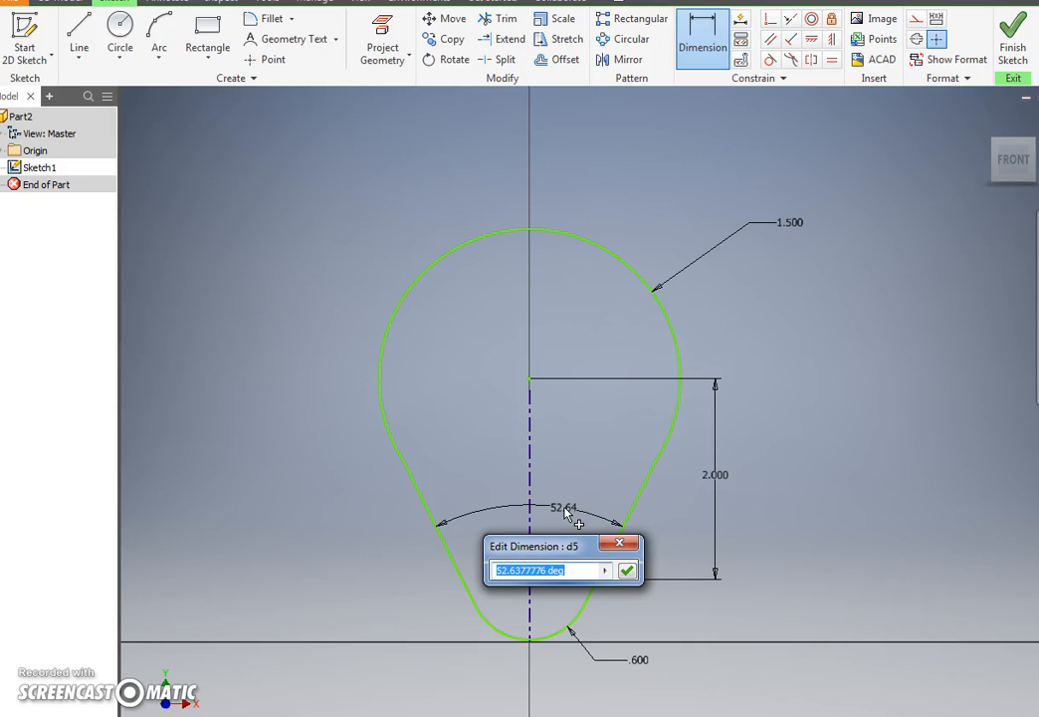
key("Return")
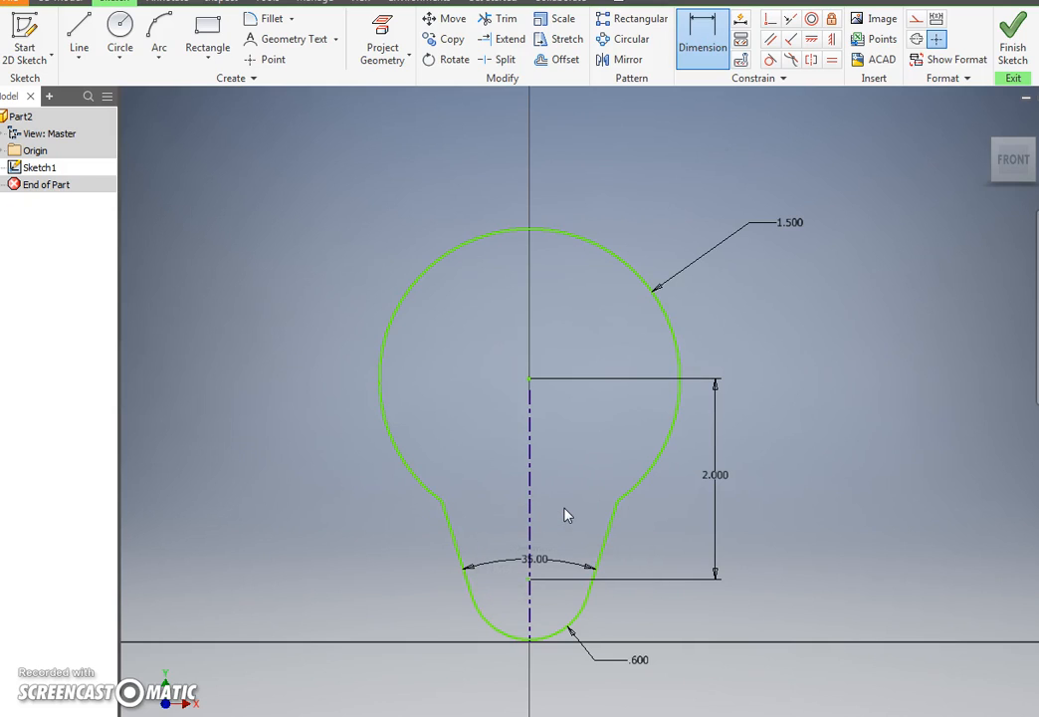
Move the small lower arc's center point onto the sketch origin and finish the sketch.
left_click(531, 604)
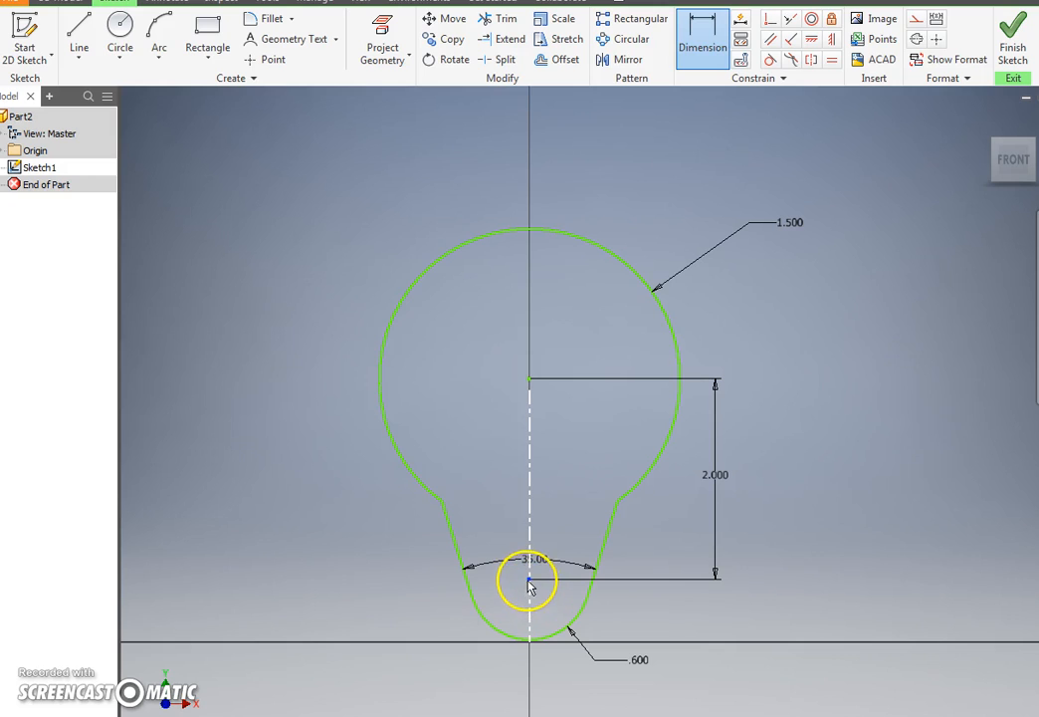
key("Escape")
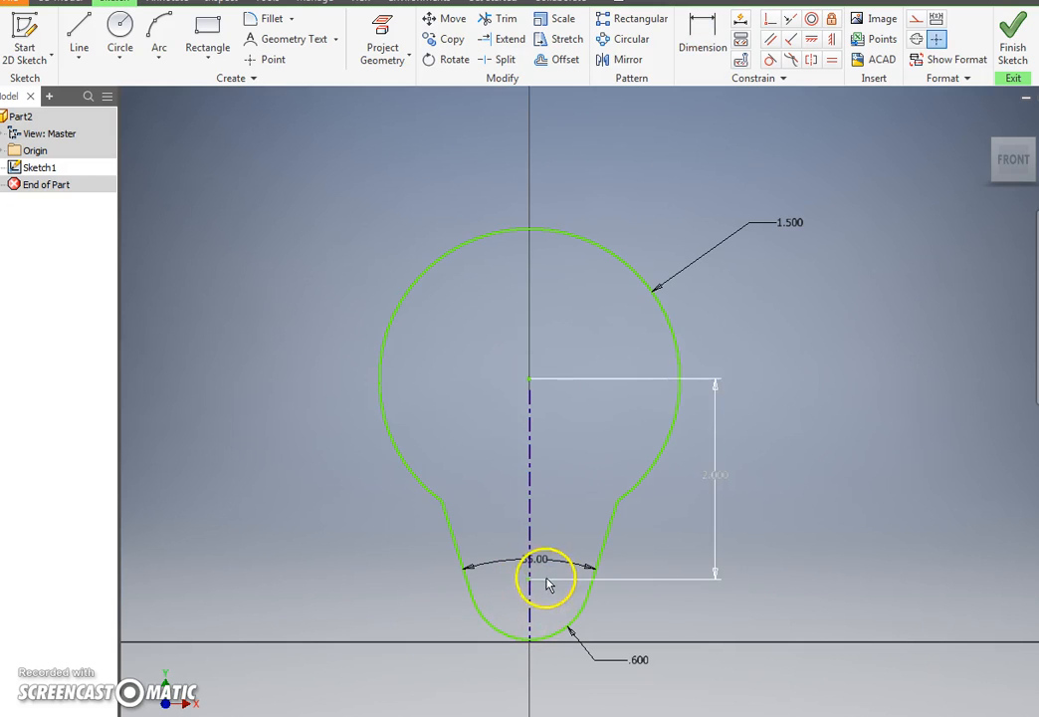
mouse_move(530, 586)
left_mouse_down()
mouse_move(530, 645)
mouse_move(533, 627)
left_mouse_up()
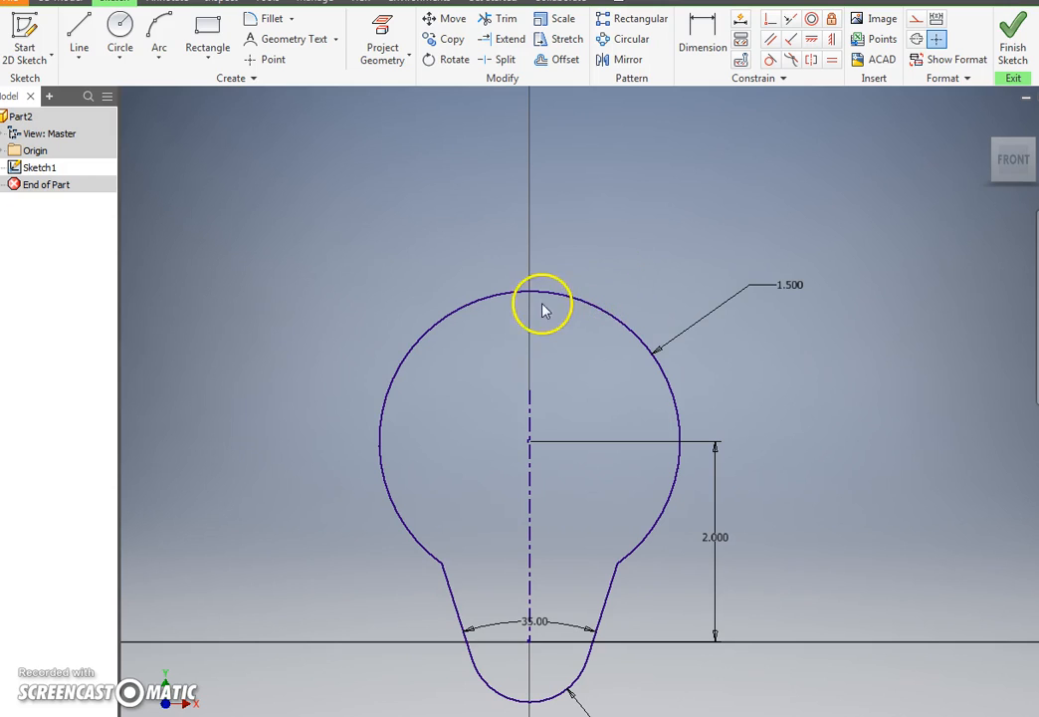
left_click(1010, 38)
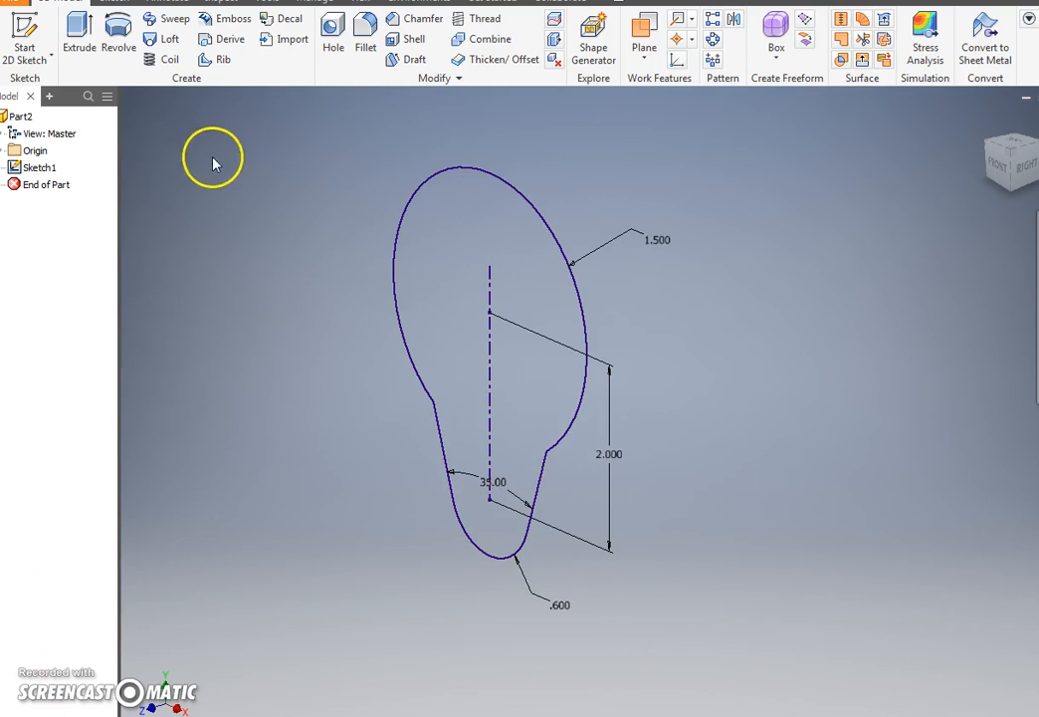
Extrude the head profile 0.61 in as a solid with a negative taper.
left_click(86, 46)
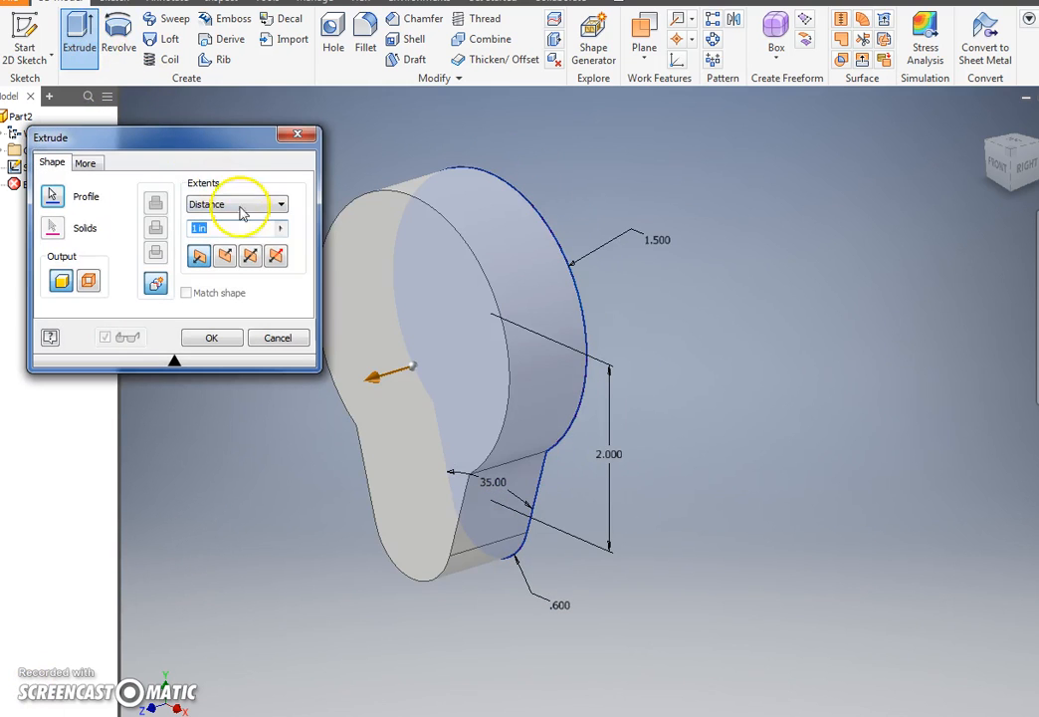
left_click(247, 231)
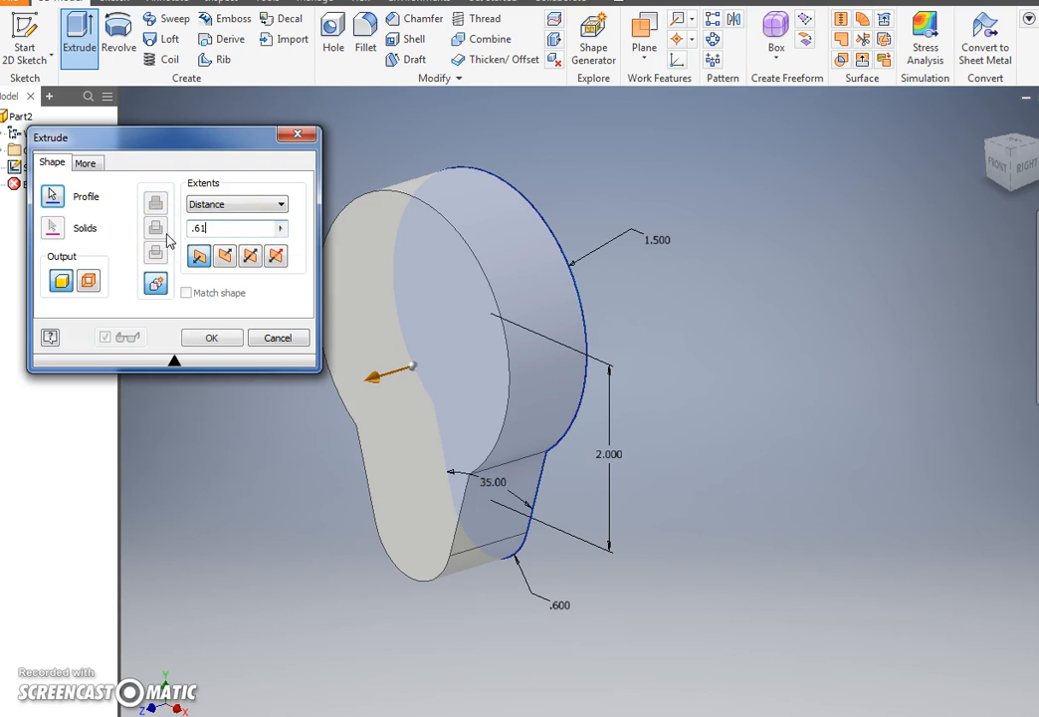
left_click(96, 188)
left_click(96, 171)
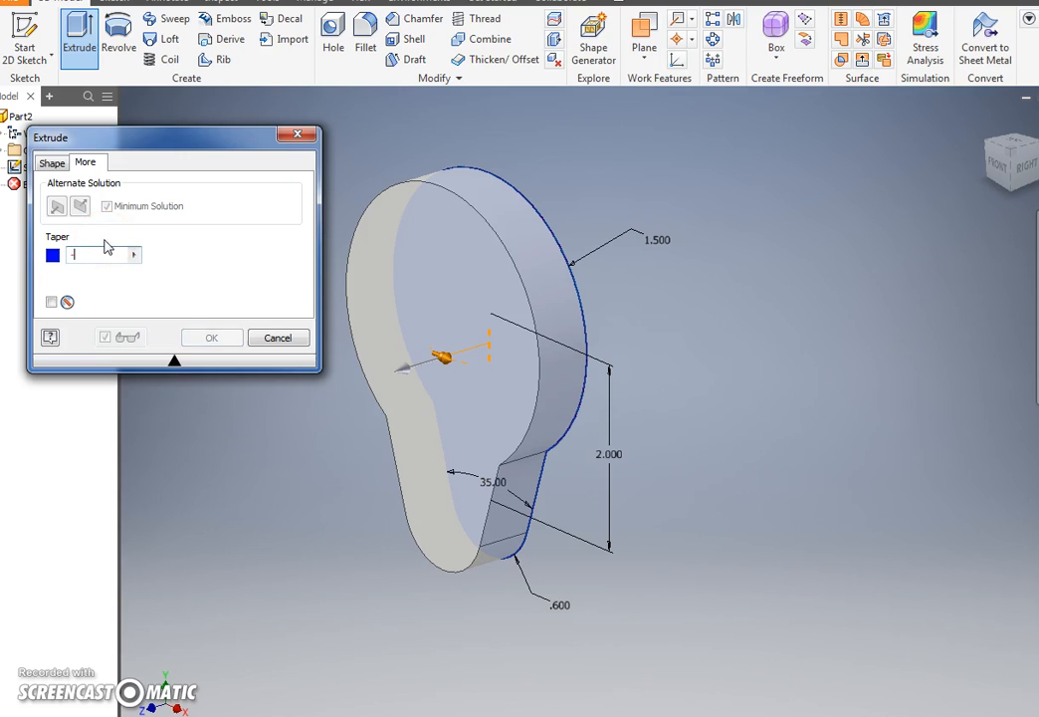
left_click(122, 278)
left_click(194, 341)
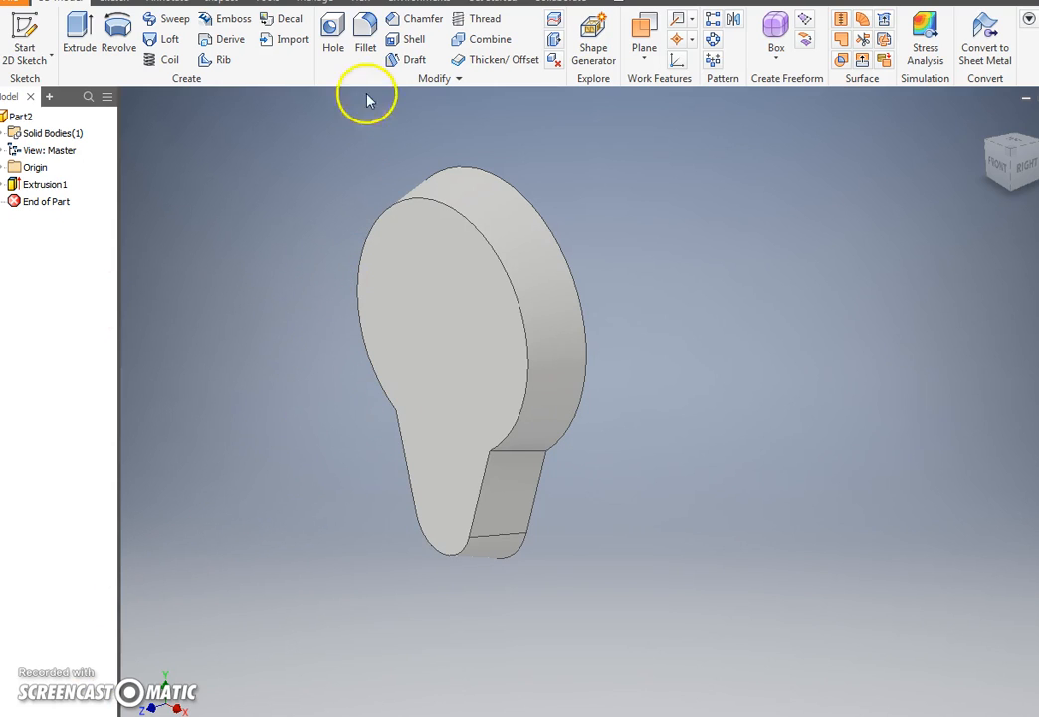
Set up a 0.25 in fillet on the front-face edges around the narrow lower end of the head.
left_click(365, 40)
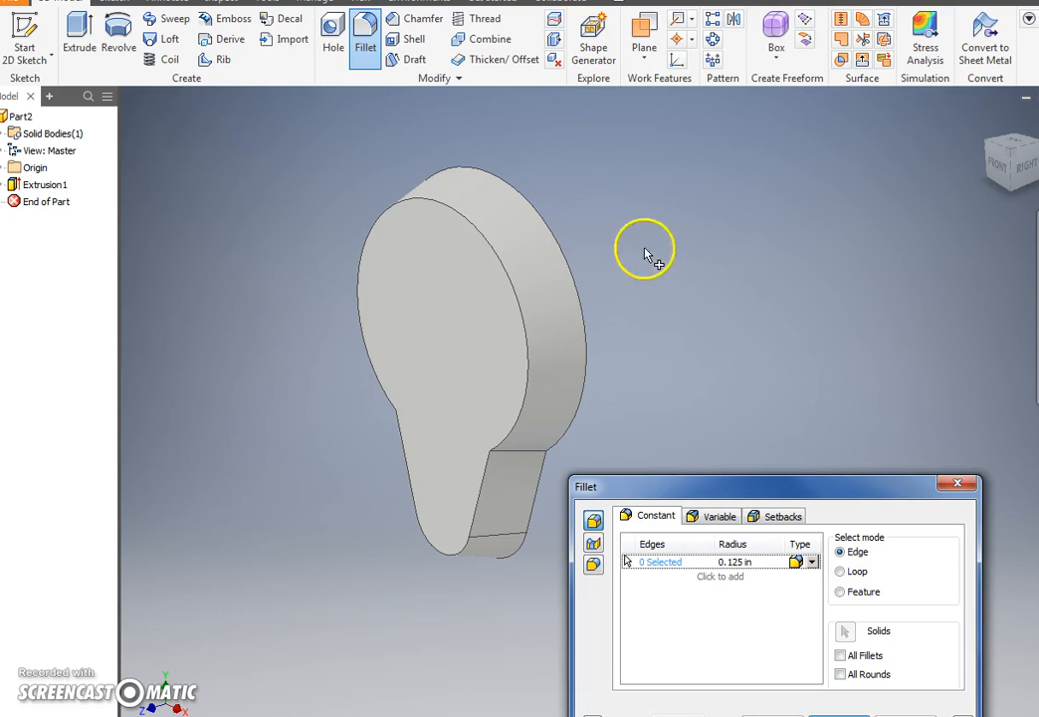
left_click_drag(681, 485, 693, 364)
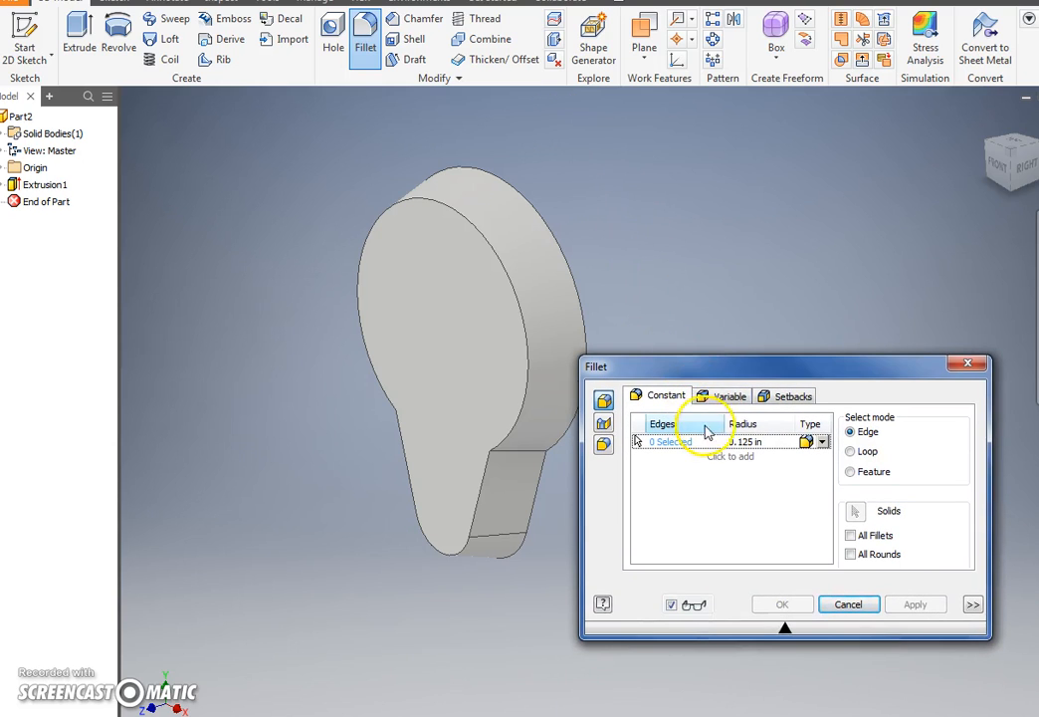
key("BackSpace")
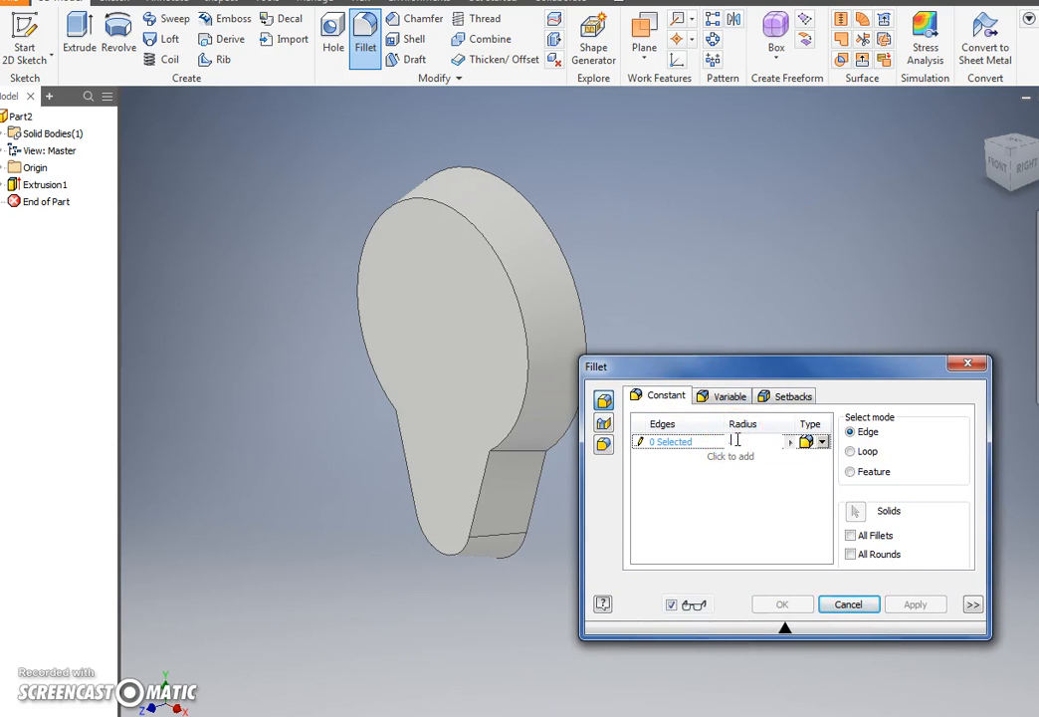
type(".25")
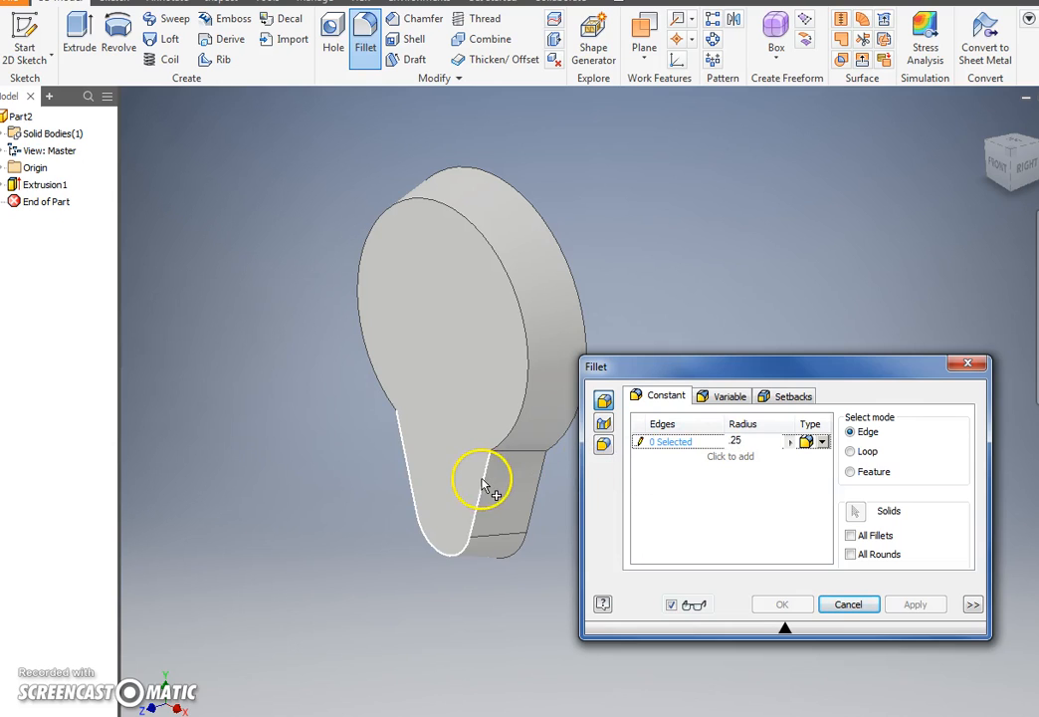
left_click(482, 478)
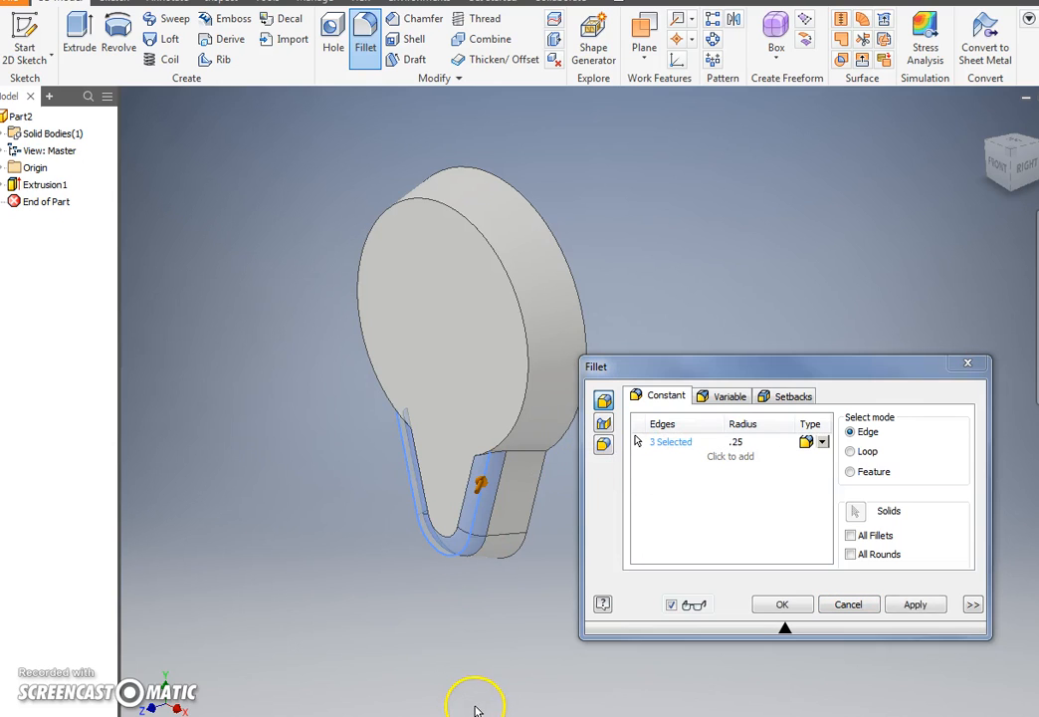
Add a 0.5 in radius set to the fillet for the large round front edge of the head and create the fillets.
left_click(716, 457)
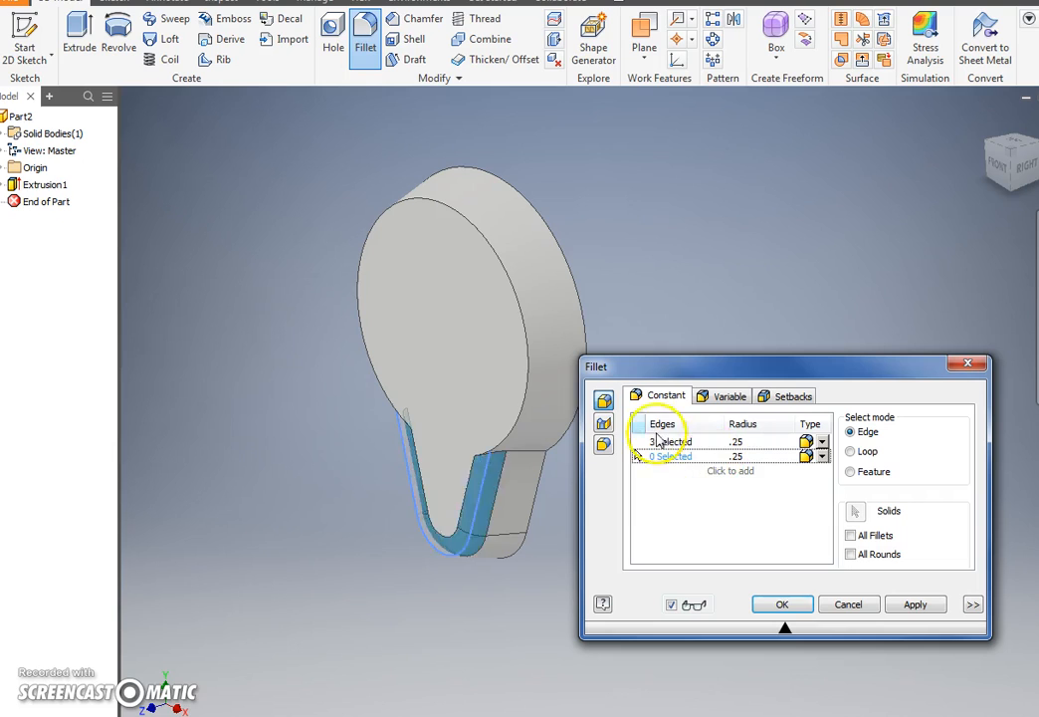
type(".5")
left_click(514, 286)
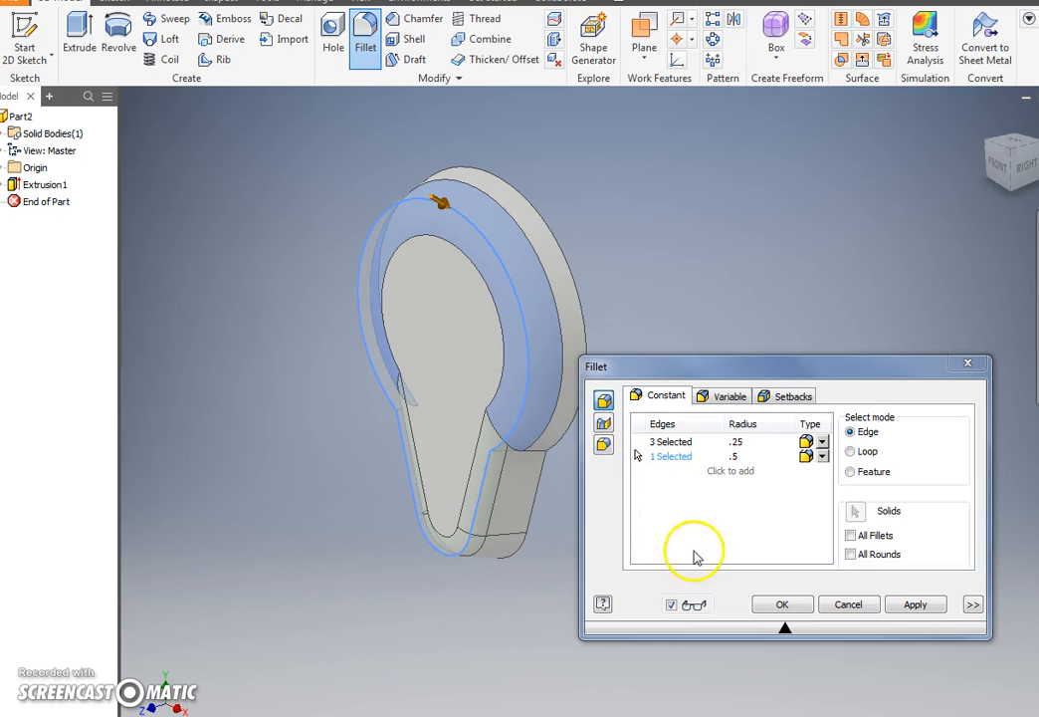
left_click(766, 607)
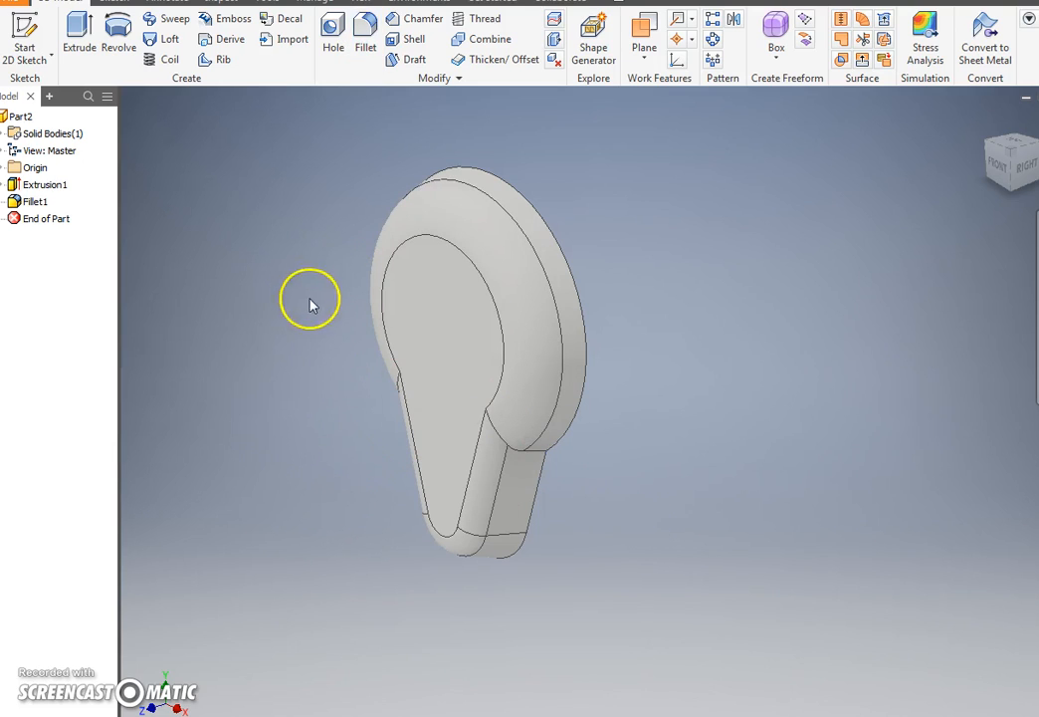
Sketch a 1 in diameter circle on the head's front face, concentric with the large round end, and finish the sketch.
left_click(50, 684)
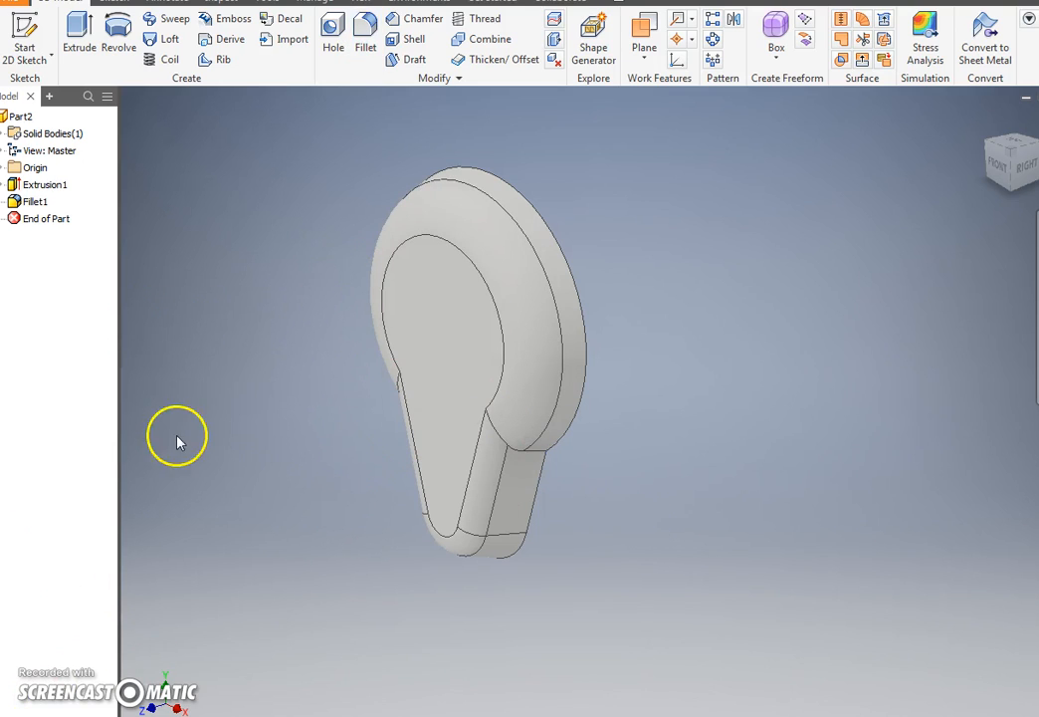
left_click(421, 332)
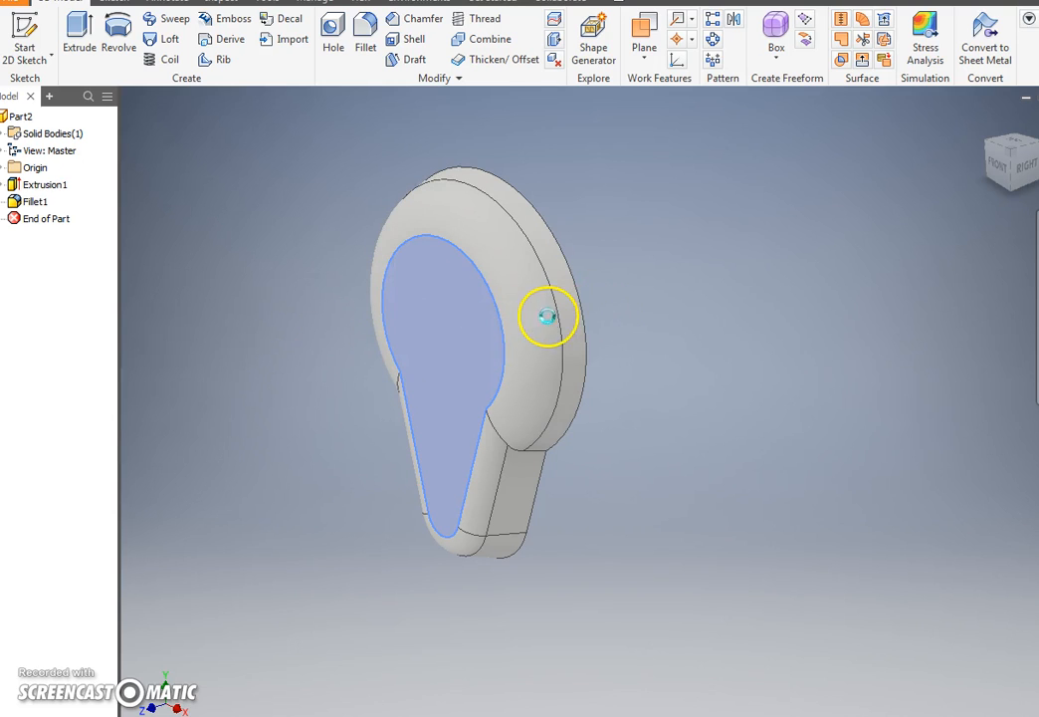
left_click(547, 315)
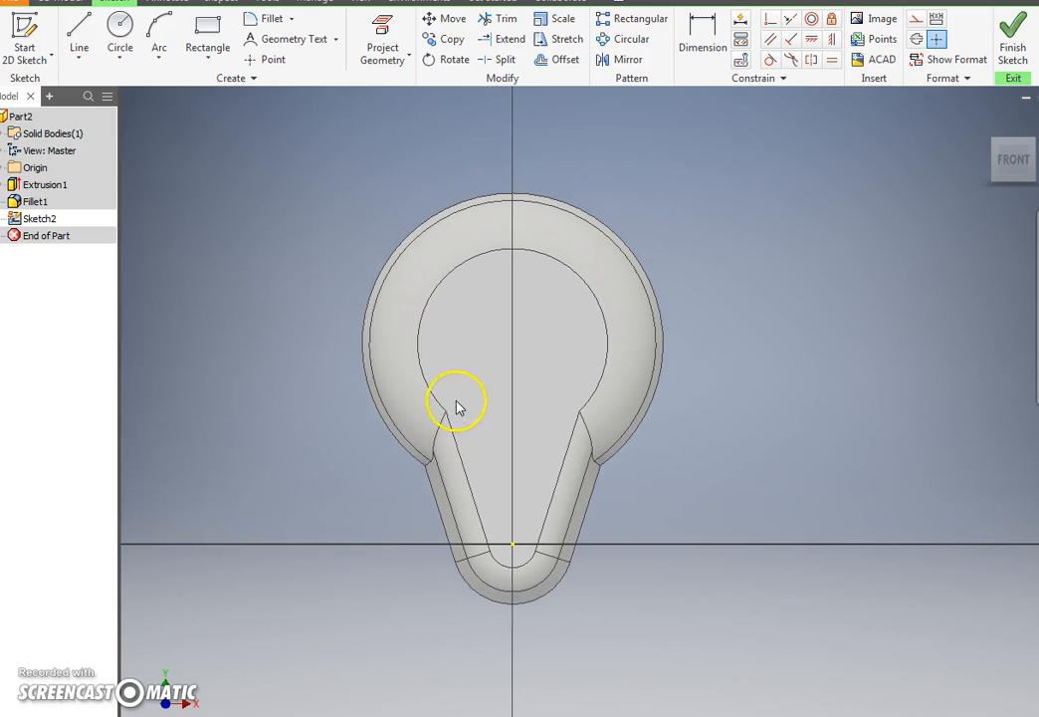
left_click(120, 35)
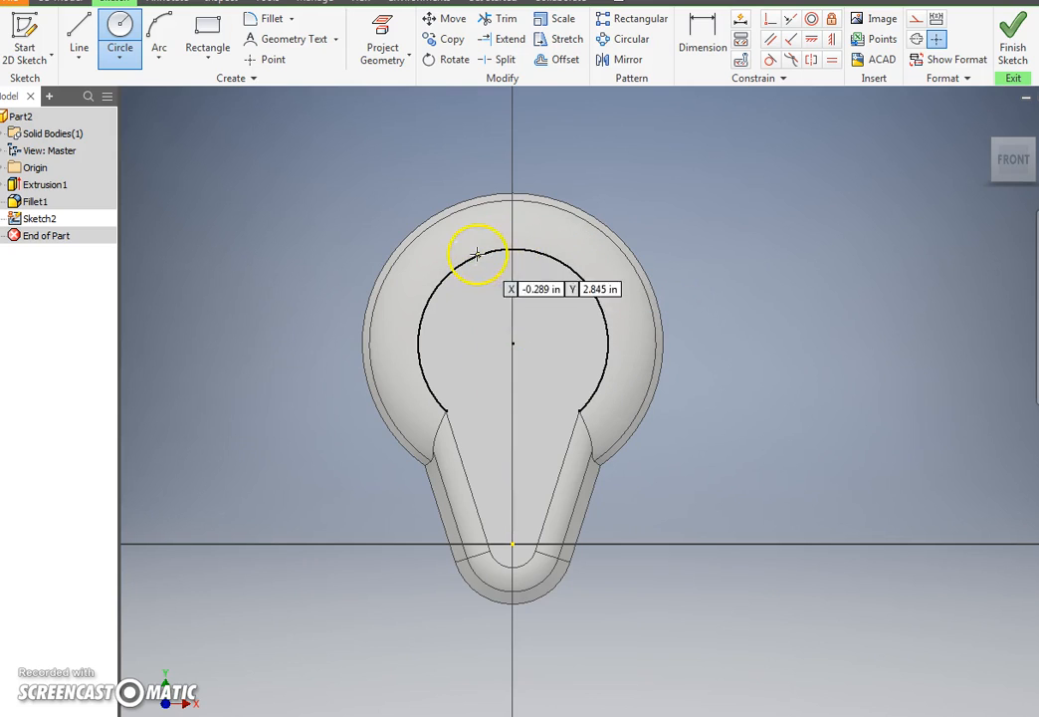
left_click(514, 342)
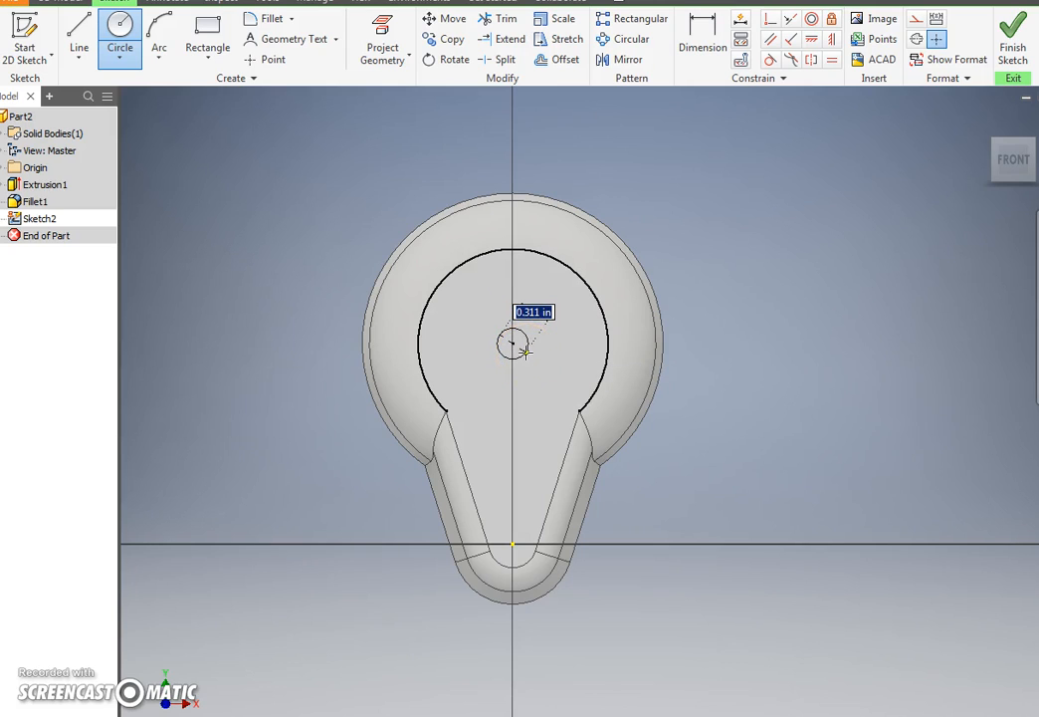
key("Return")
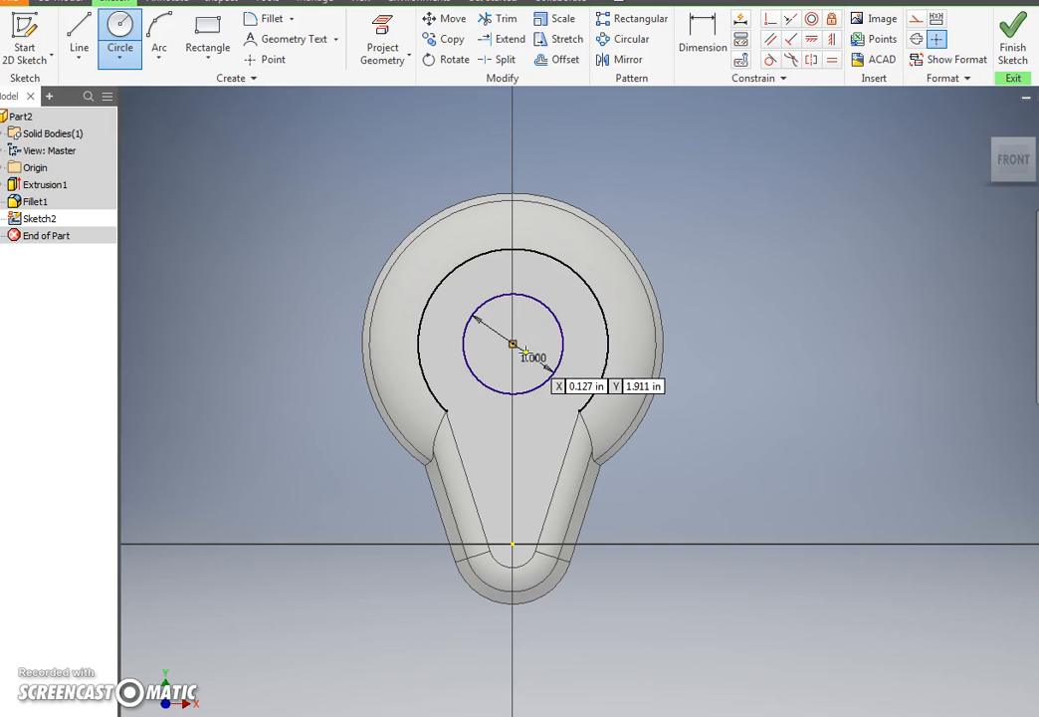
left_click(1012, 45)
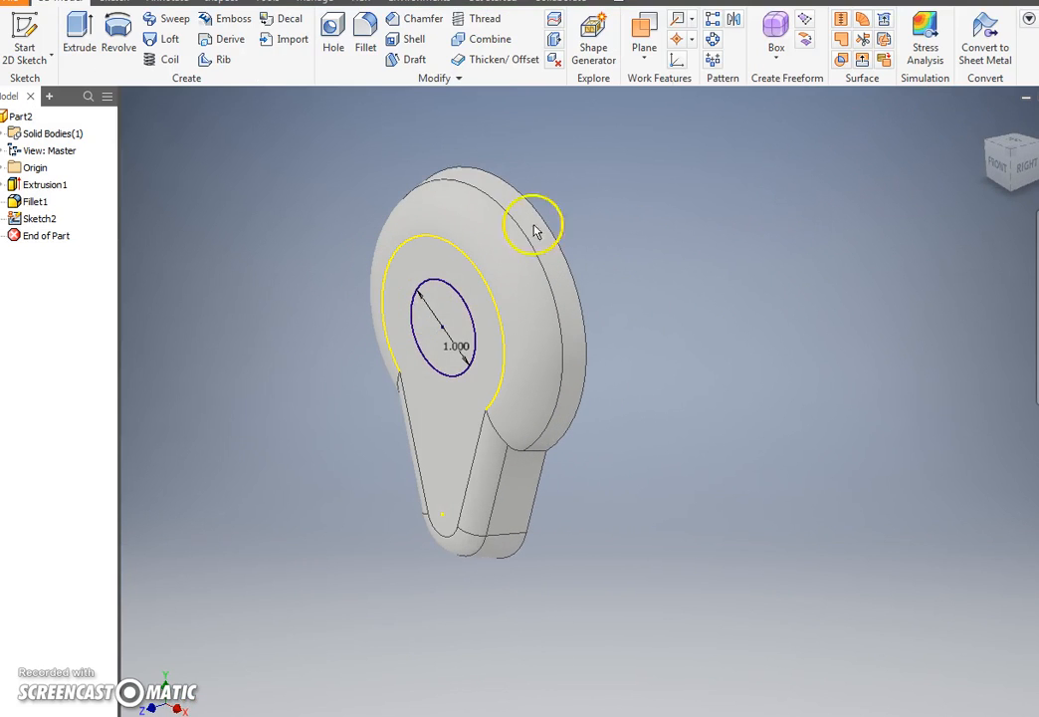
Cut a hole through the head by extruding the 1 in circle backward about 4.765 in.
left_click(80, 35)
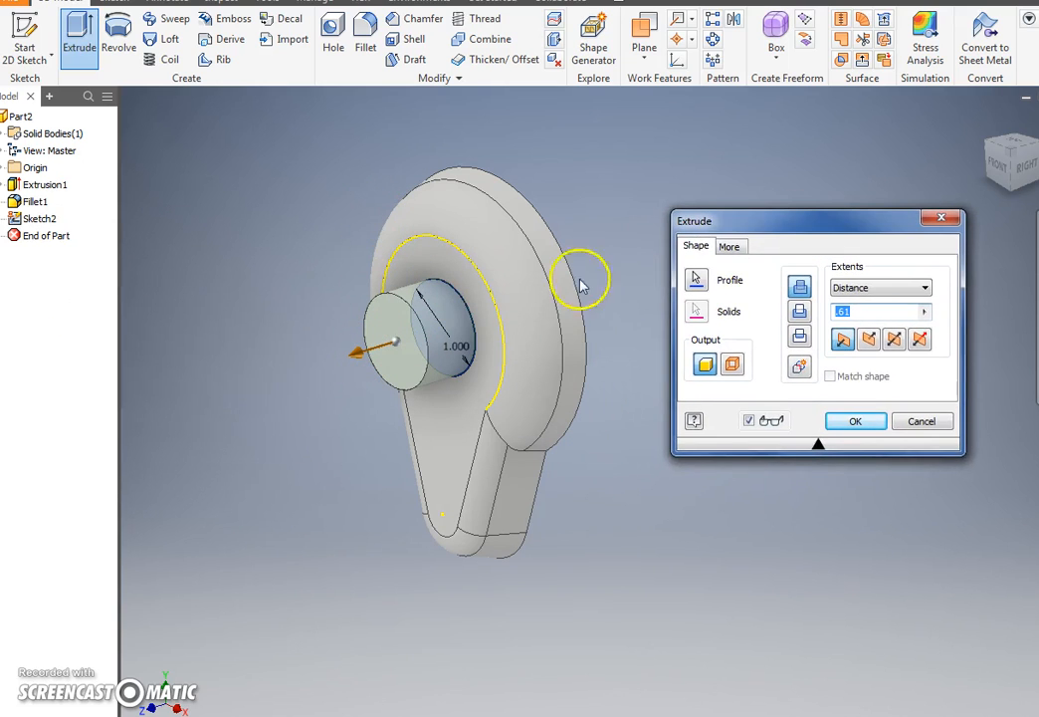
left_click_drag(376, 356, 770, 206)
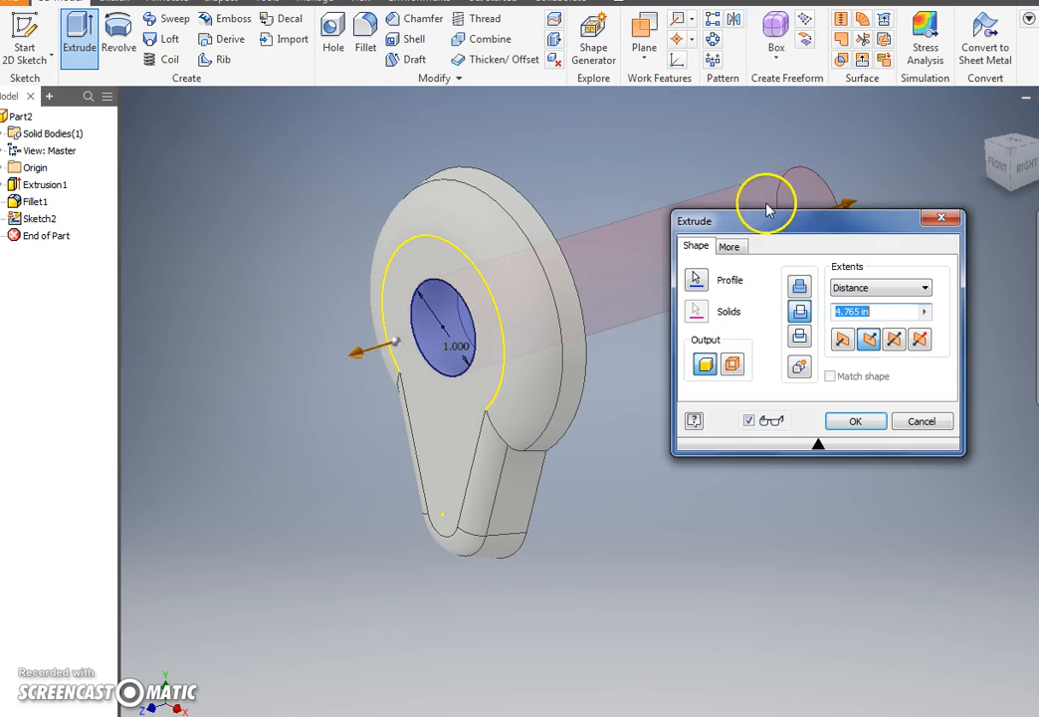
left_click(846, 421)
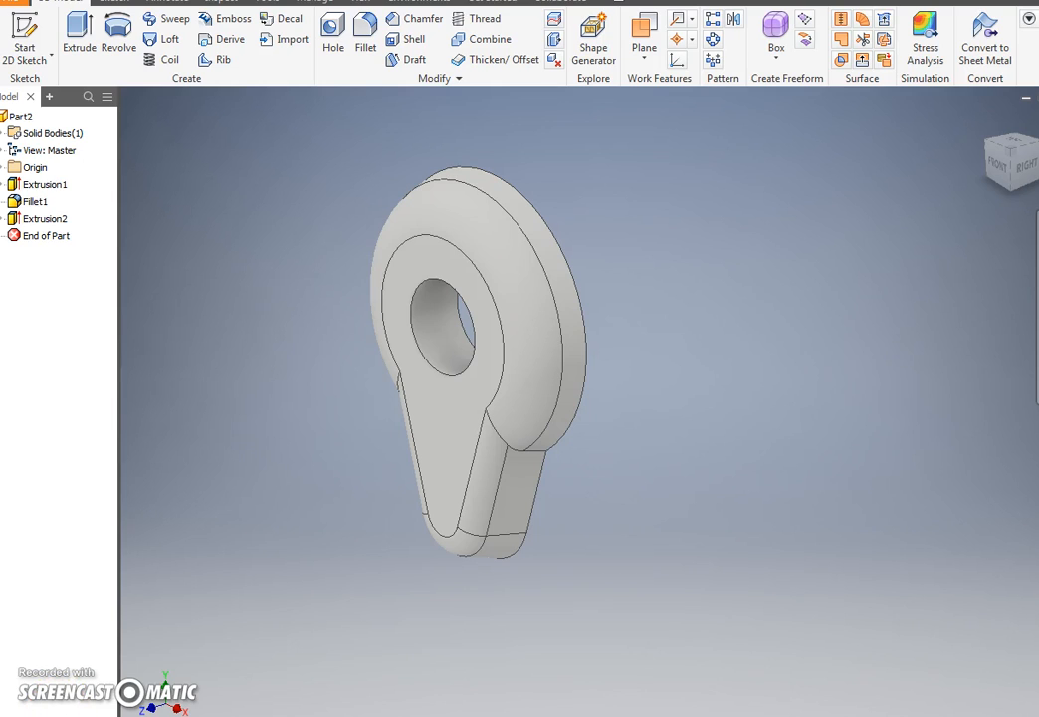
Start a sketch on the head's front face and draw a 0.25 in wide by 2 in tall rectangle beside the part.
middle_click_drag(309, 418, 297, 437)
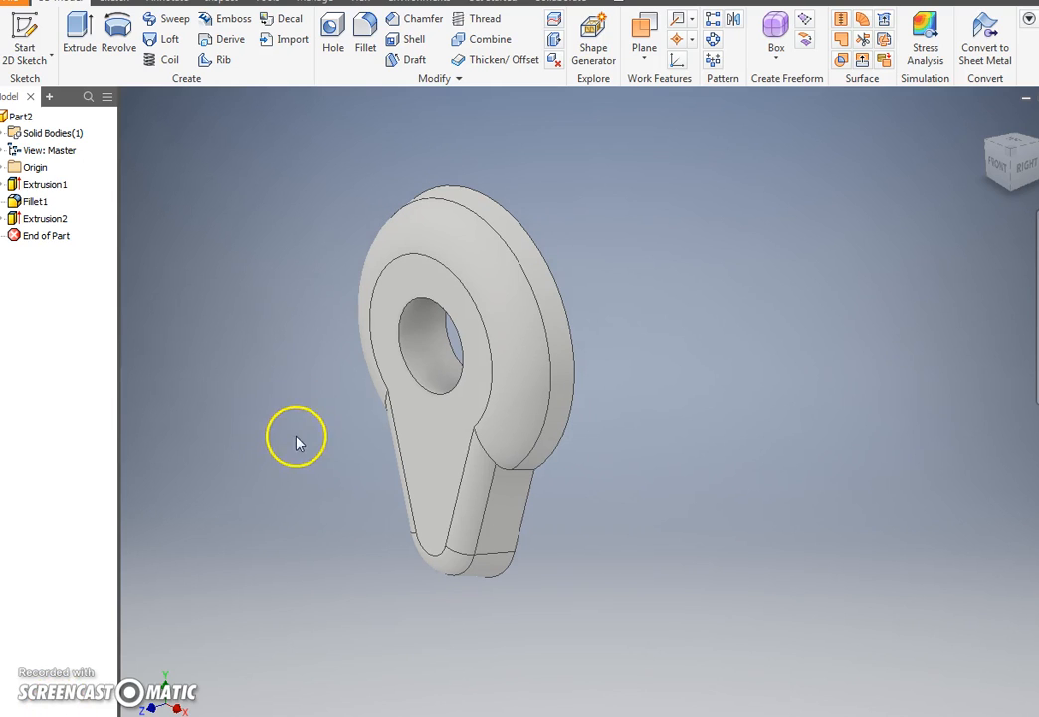
left_click(413, 410)
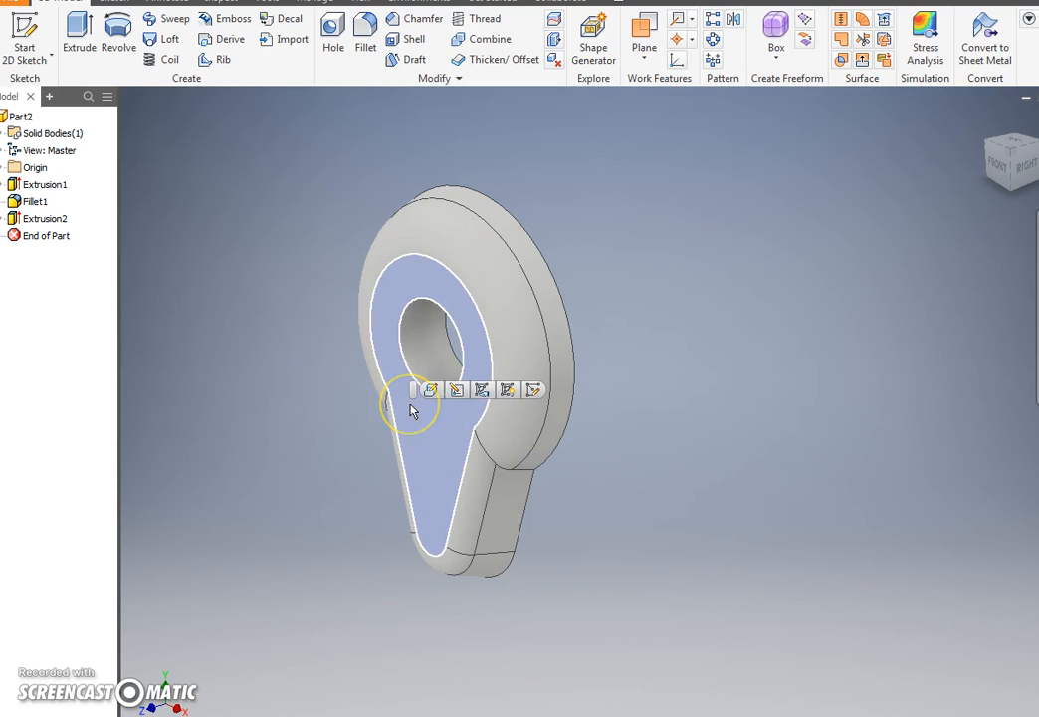
left_click(535, 391)
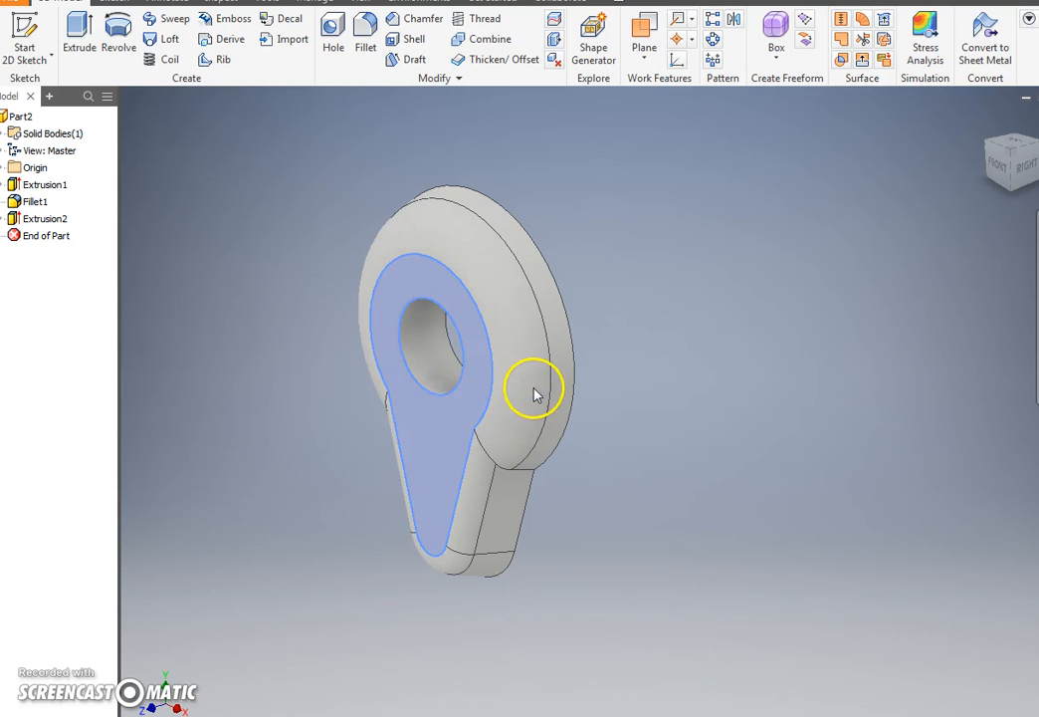
left_click(209, 44)
left_click(679, 179)
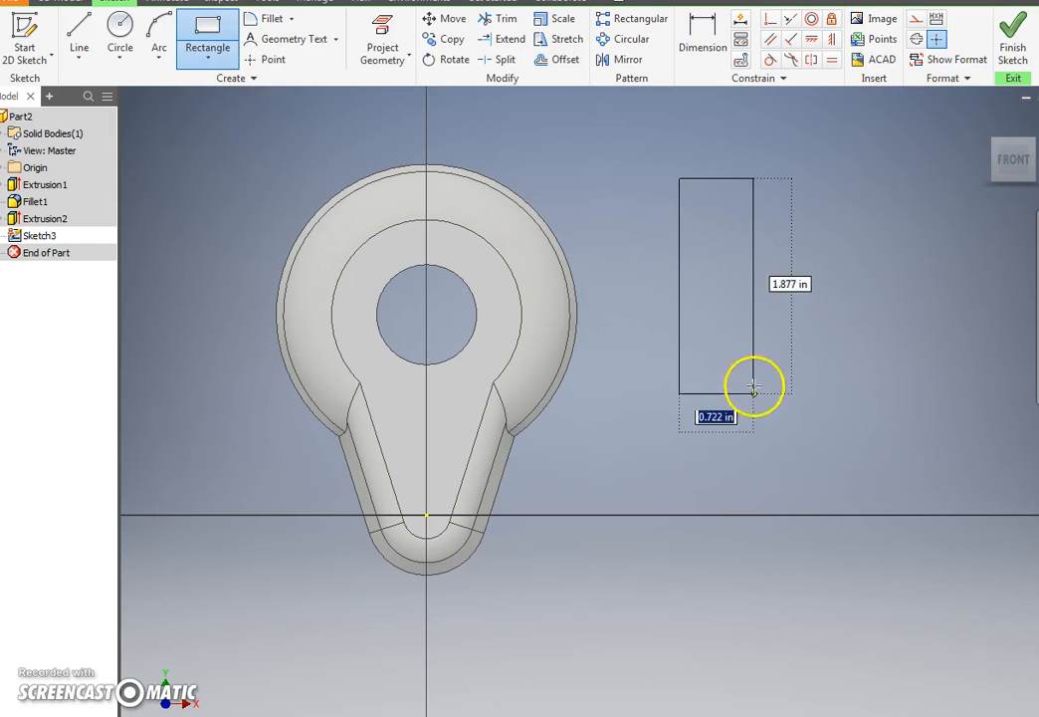
left_click(742, 446)
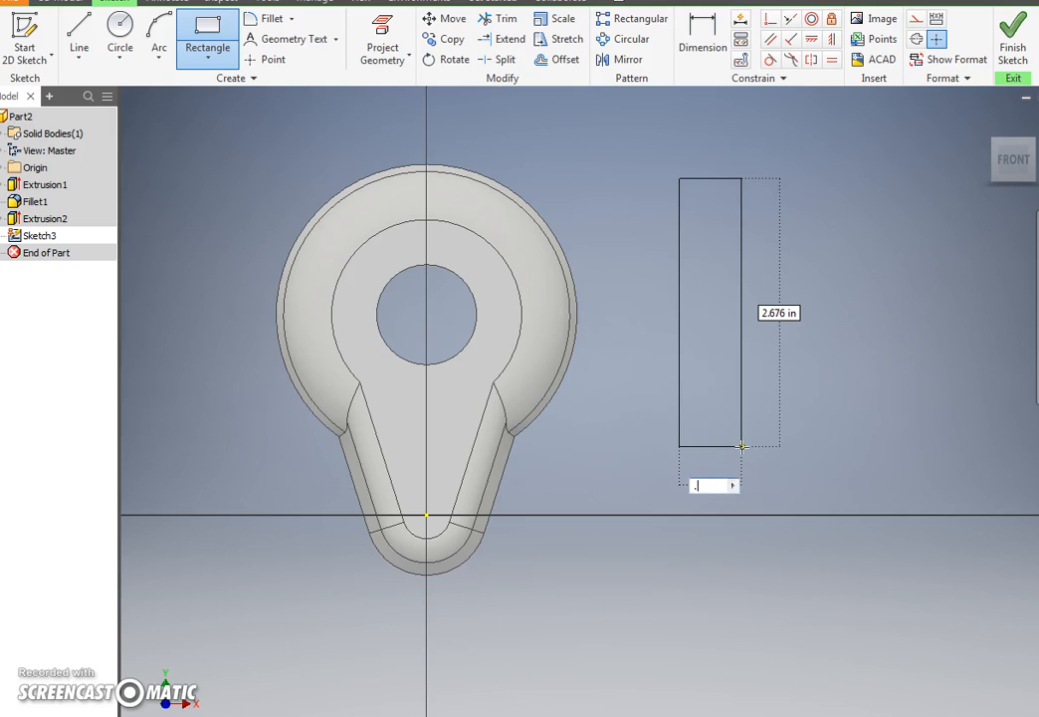
key("Tab")
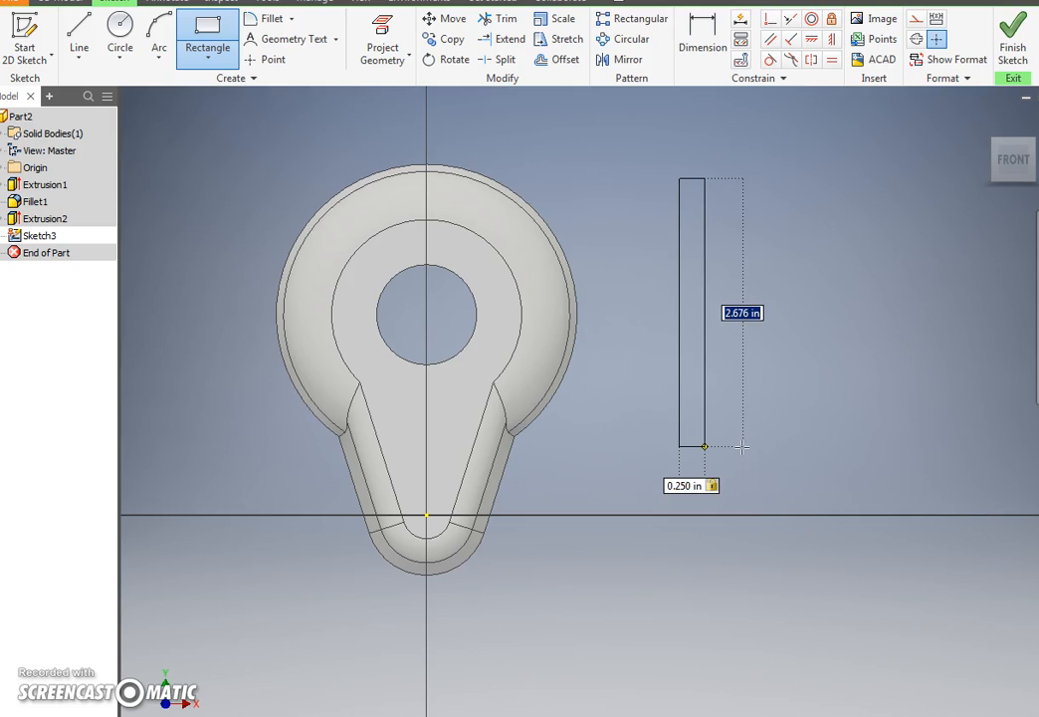
key("Return")
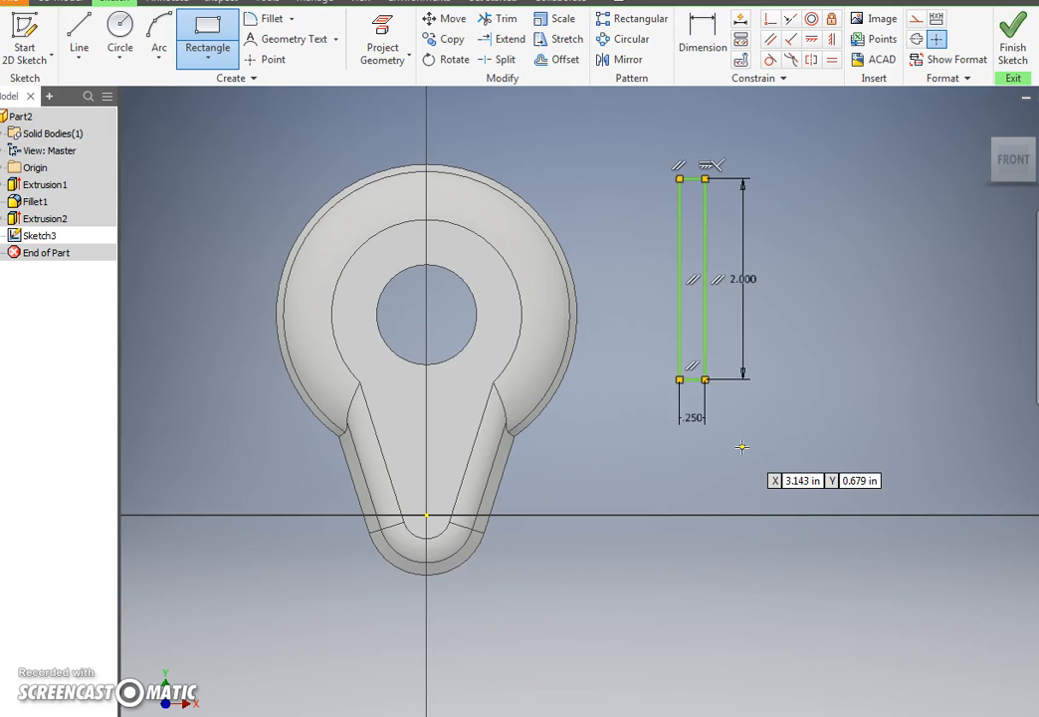
key("Escape")
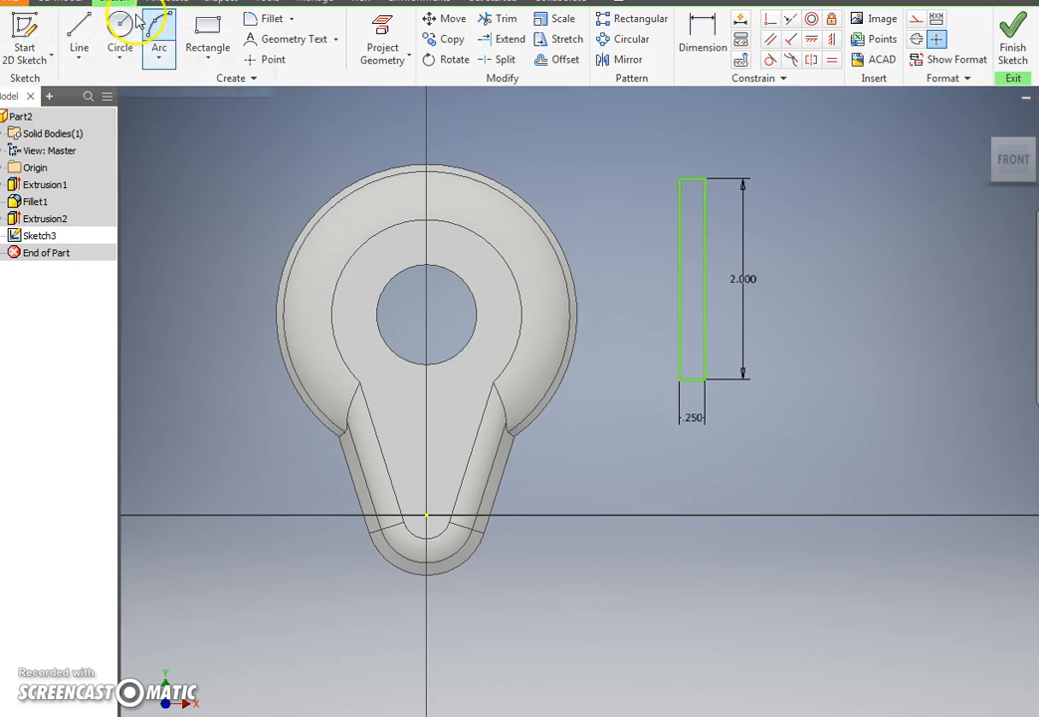
Draw a 0.25 in vertical centerline down from the rectangle's bottom-edge midpoint, attach its lower end to the sketch origin, and finish the sketch.
left_click(79, 24)
left_click(916, 39)
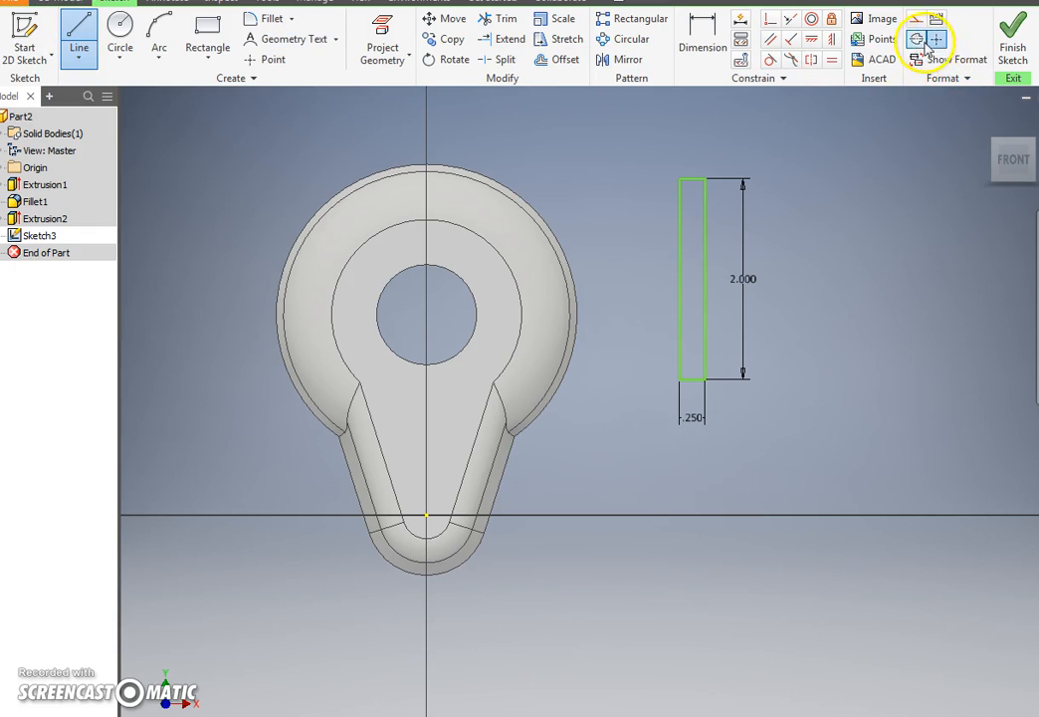
left_click(693, 378)
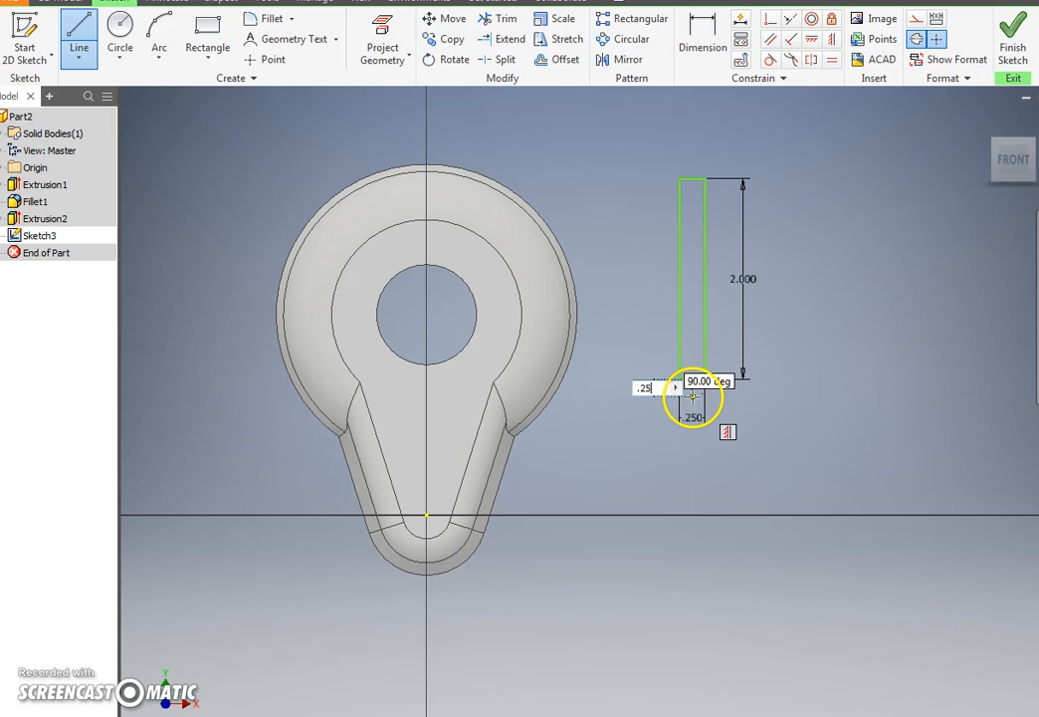
type(".25")
key("Return")
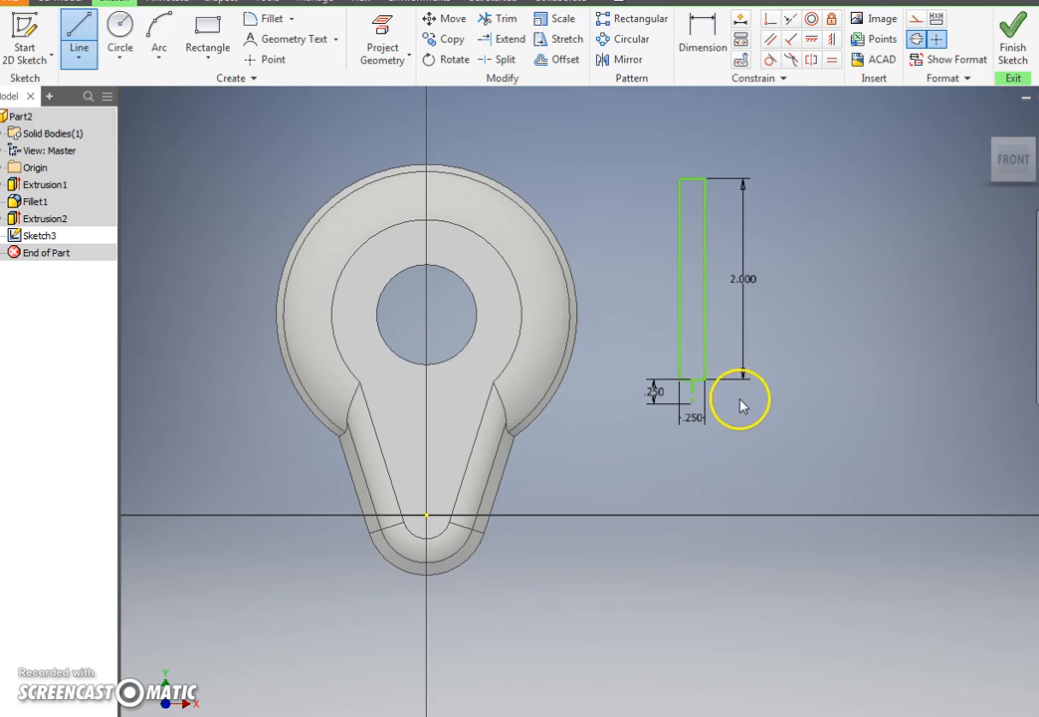
key("Escape")
left_click_drag(693, 404, 427, 515)
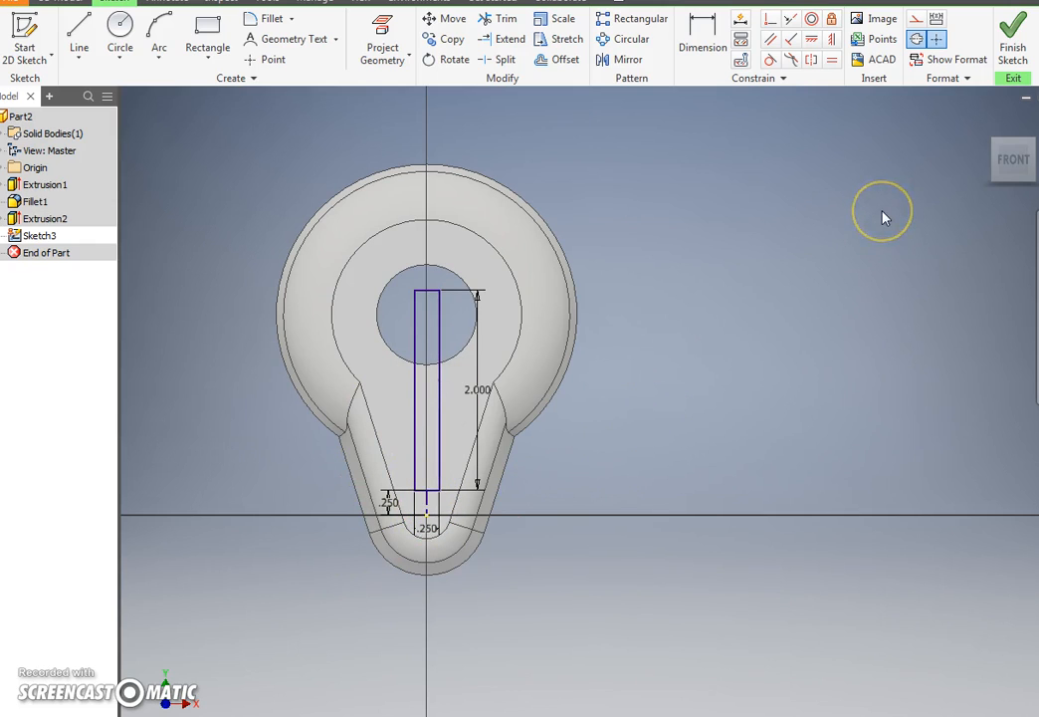
left_click(1014, 42)
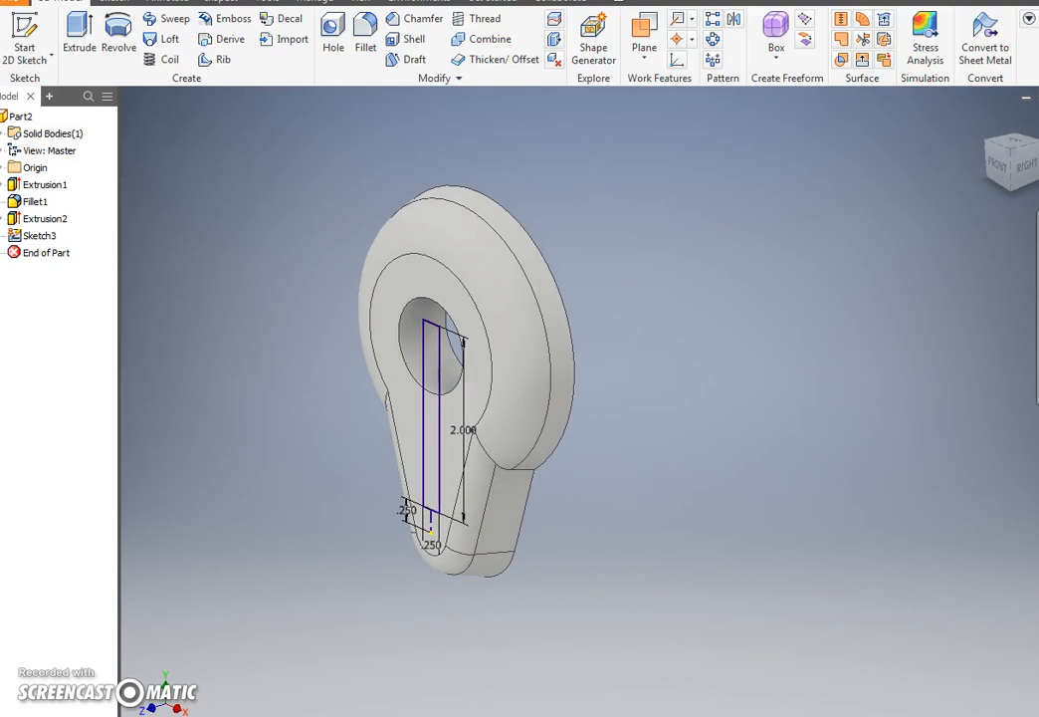
Cut a shallow slot below the hole by extruding the narrow rectangle backward into the head.
left_click(80, 40)
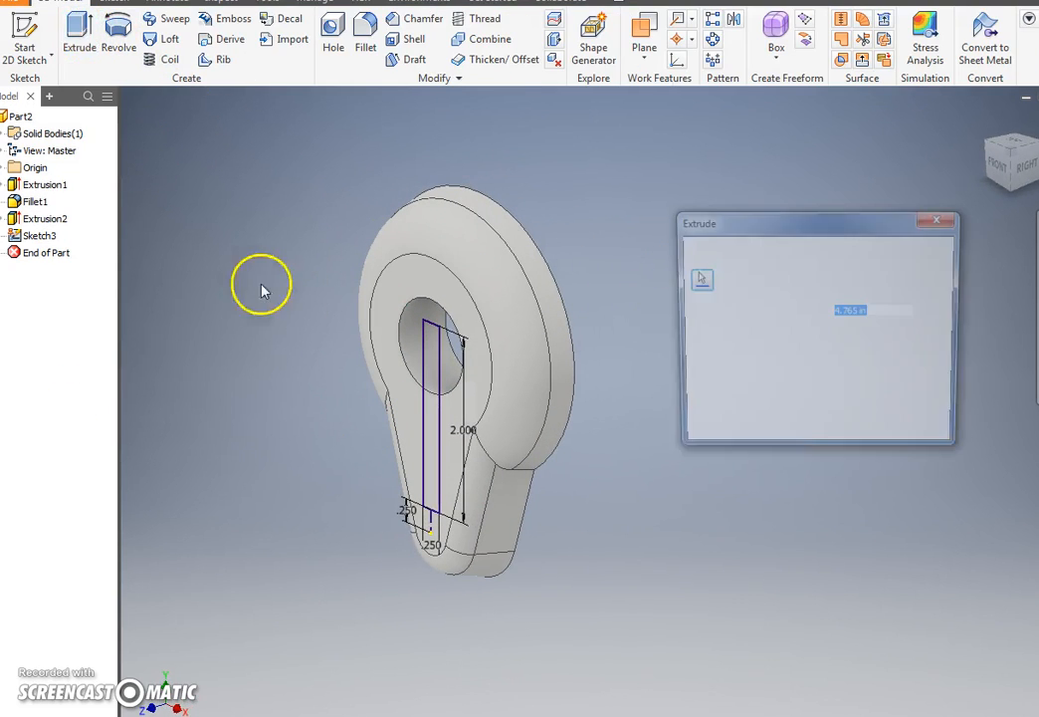
left_click(870, 340)
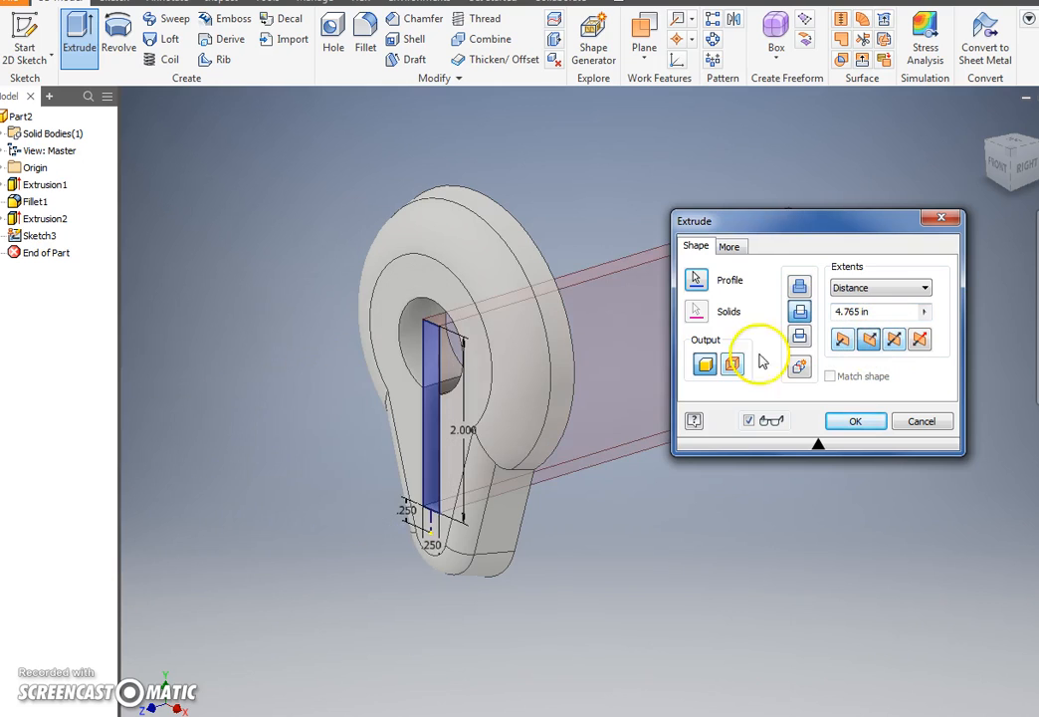
middle_click_drag(482, 462, 245, 511)
scroll(245, 511, "up", 5)
left_click_drag(430, 434, 312, 466)
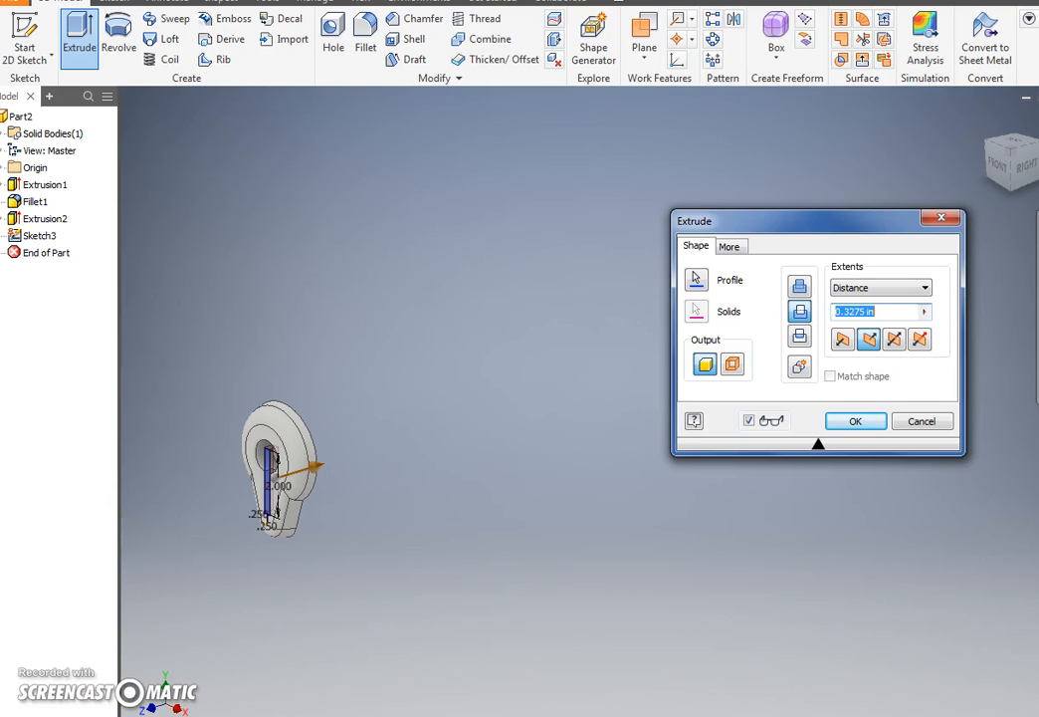
left_click_drag(885, 311, 717, 332)
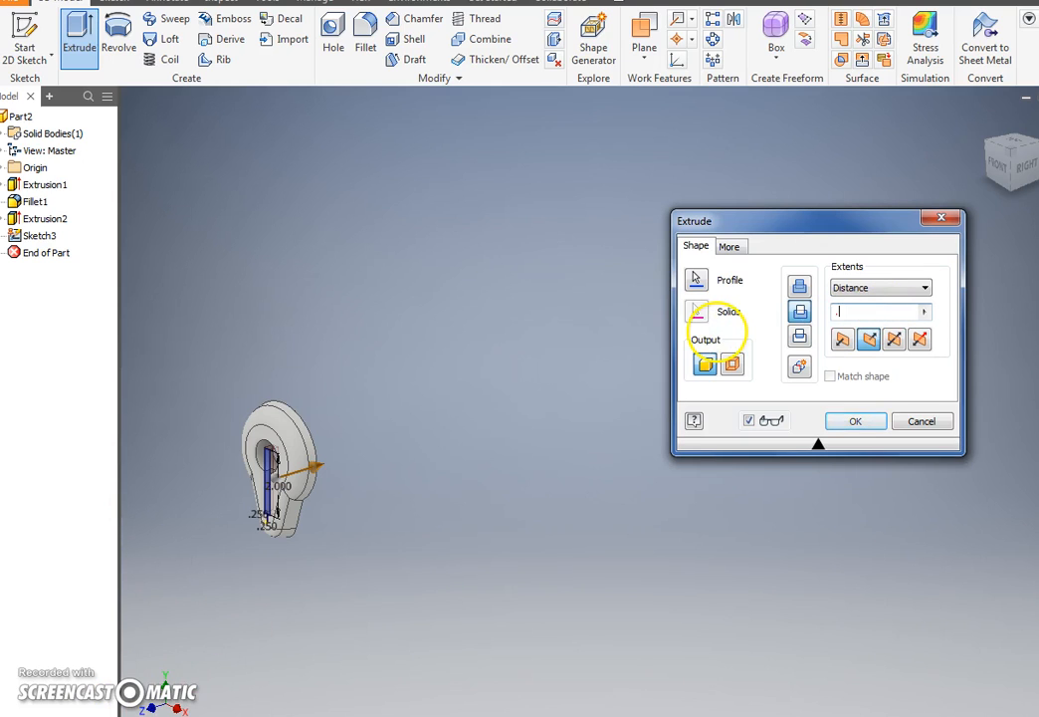
key("Return")
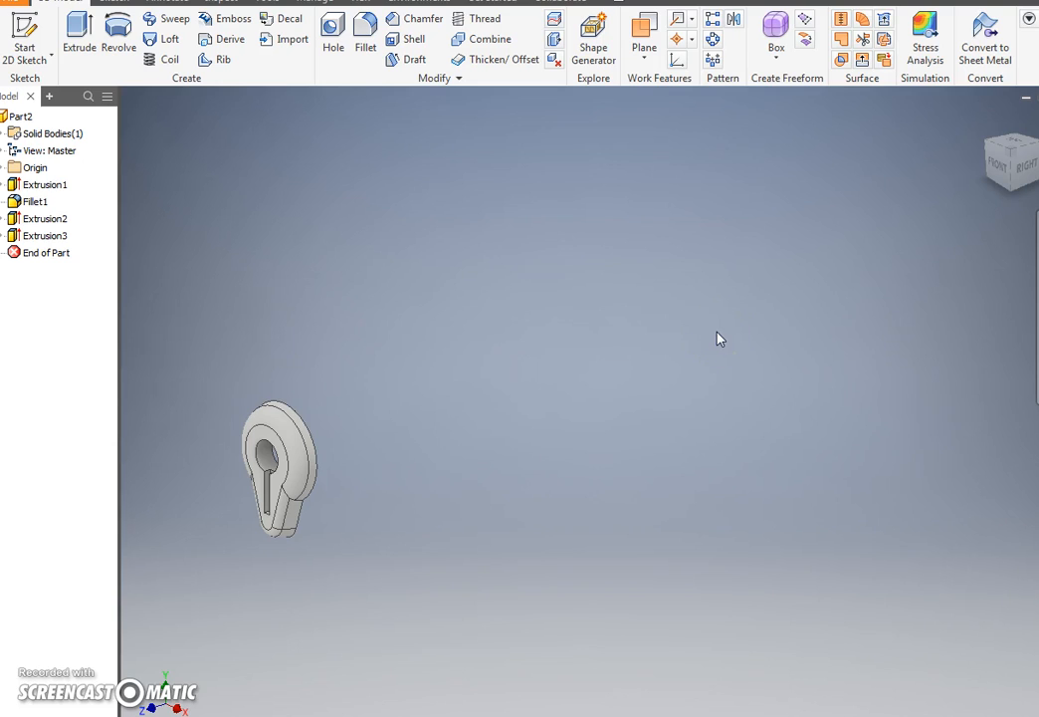
Start a sketch on the head's front face and draw a 1.4 in diameter construction circle concentric with the hole.
scroll(269, 445, "up", 2)
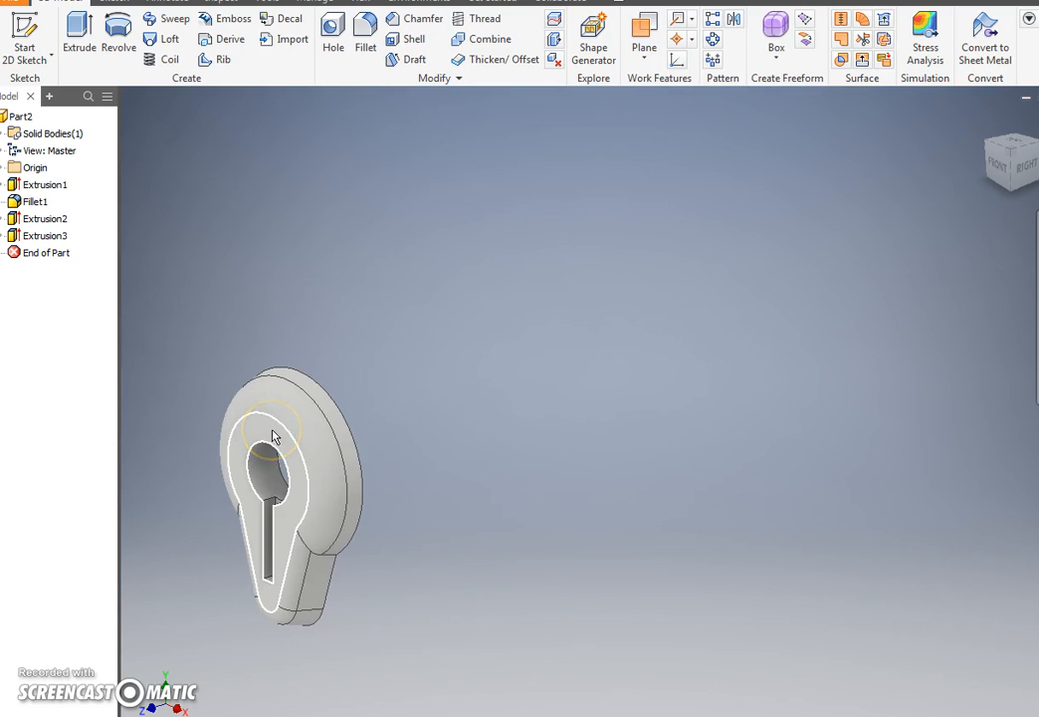
left_click(273, 437)
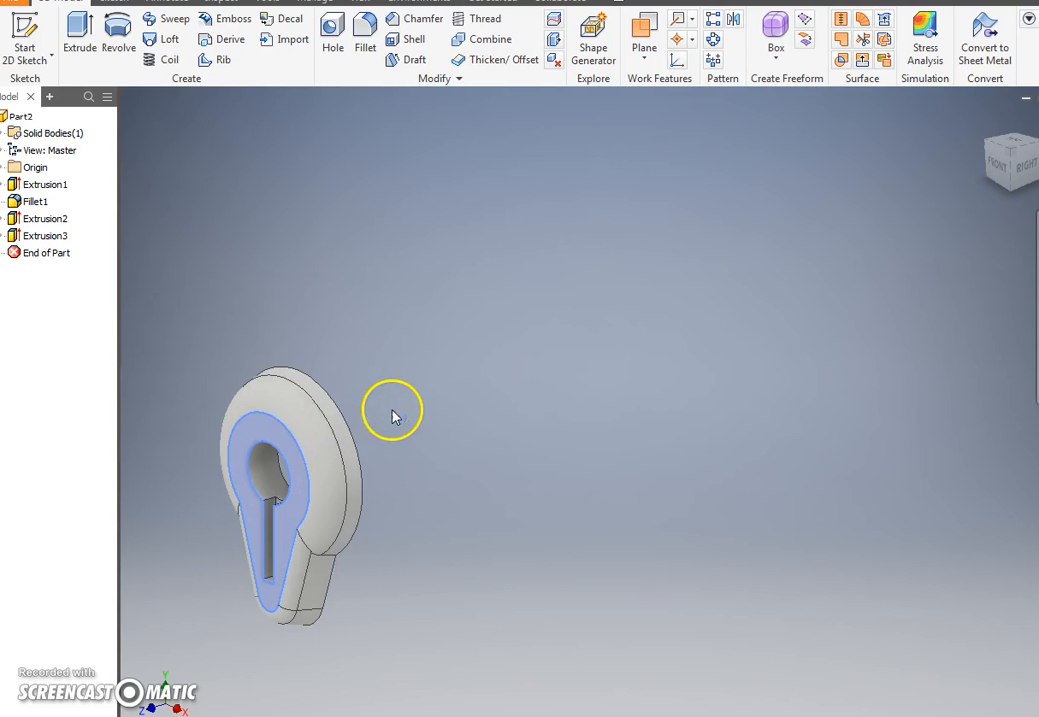
key("s")
scroll(475, 307, "up", 3)
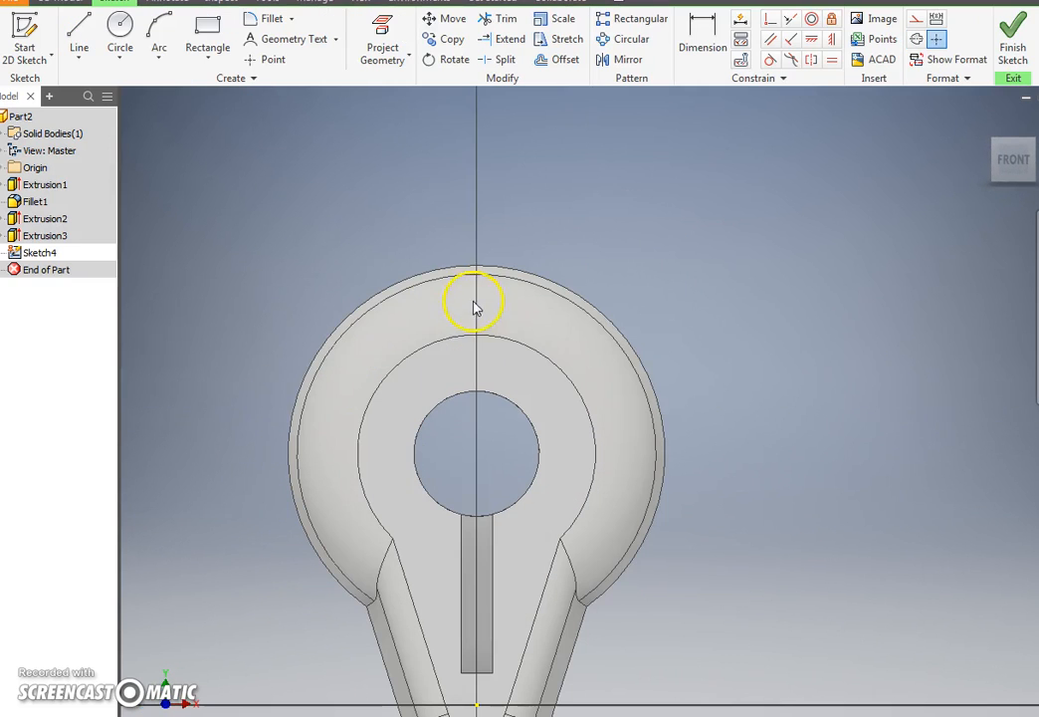
left_click(119, 29)
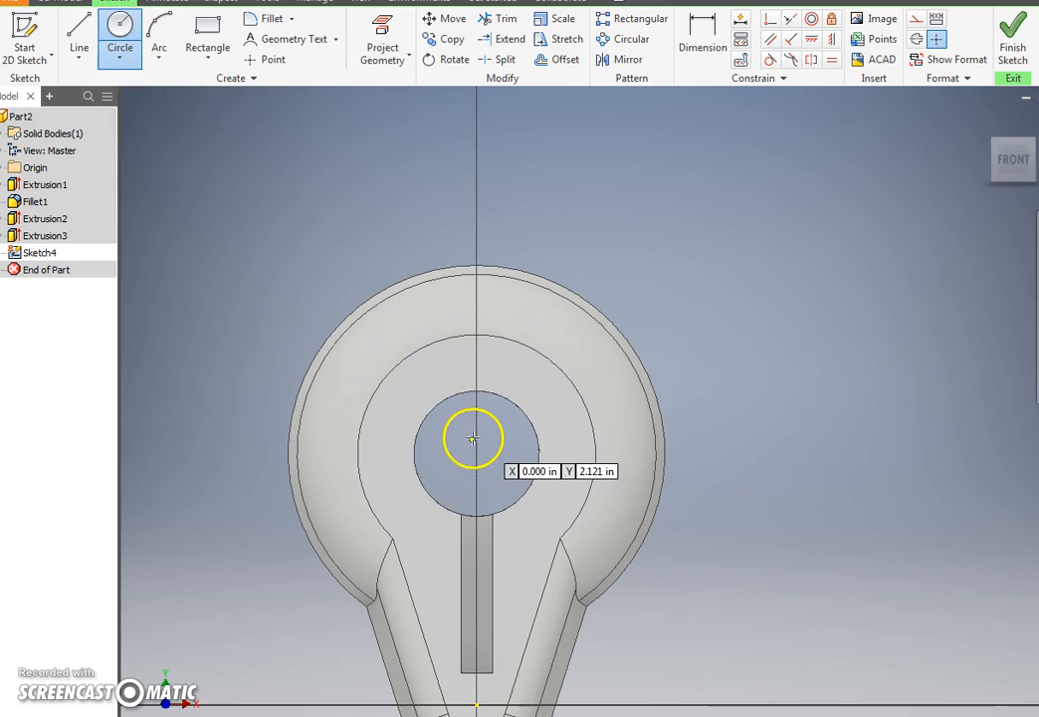
left_click(917, 24)
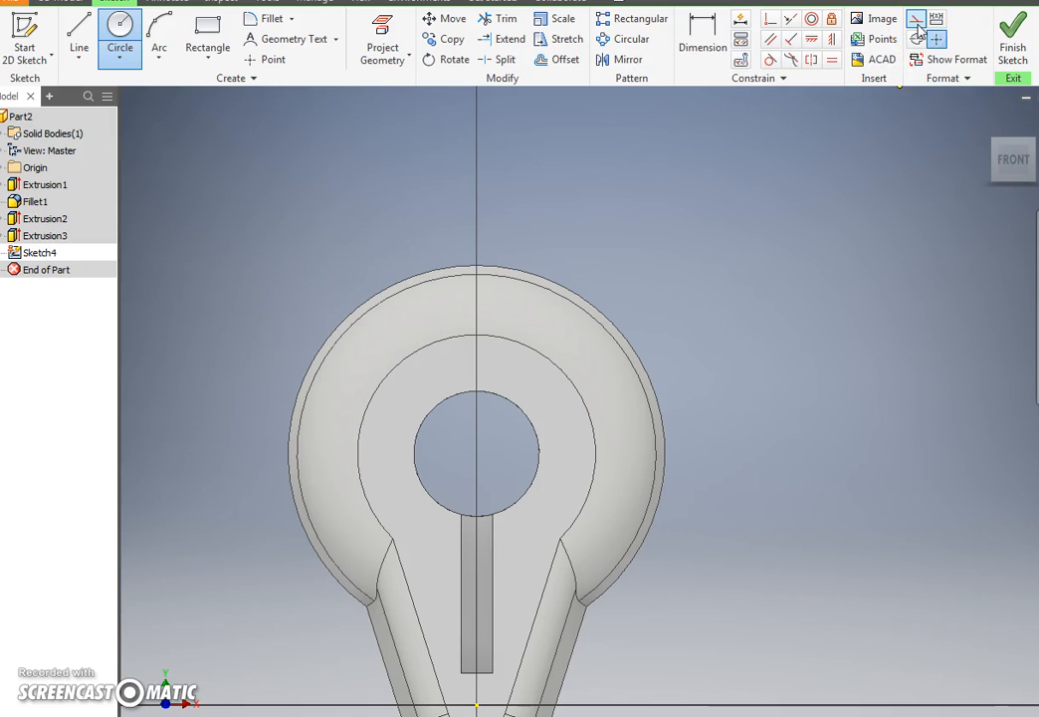
left_click(478, 454)
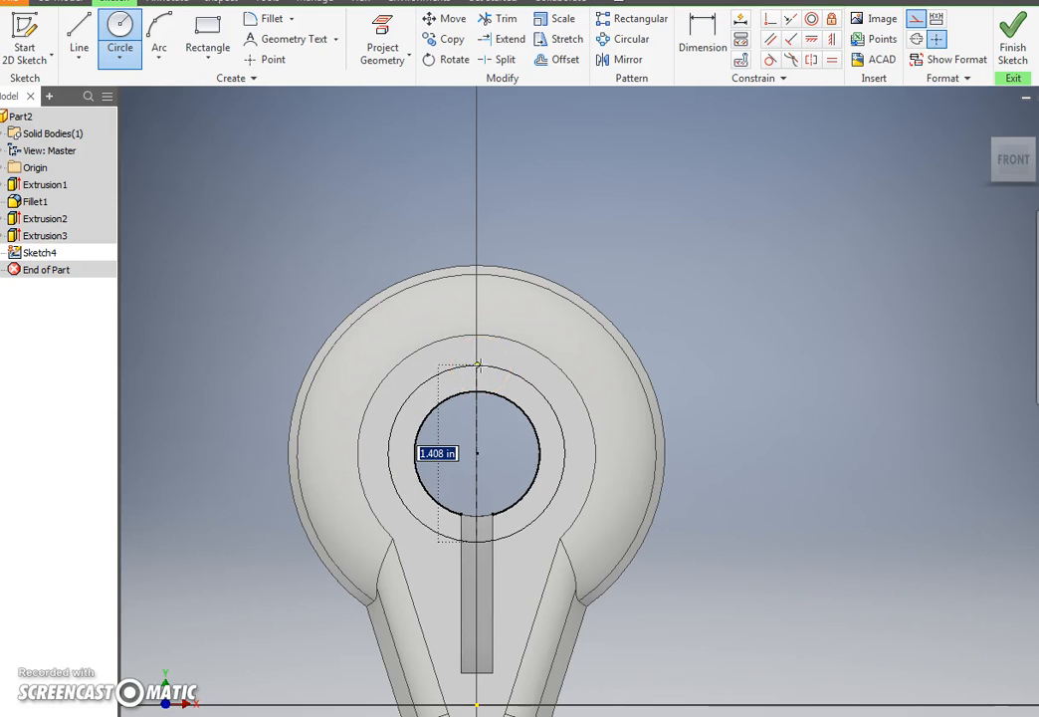
type("1.4")
key("Return")
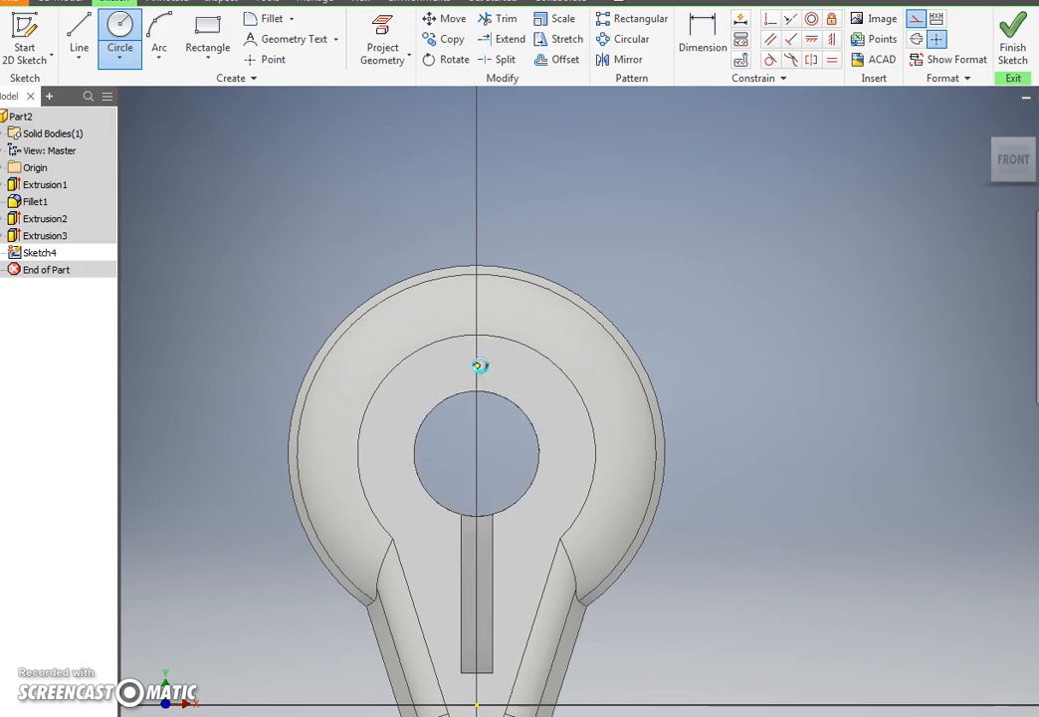
key("Escape")
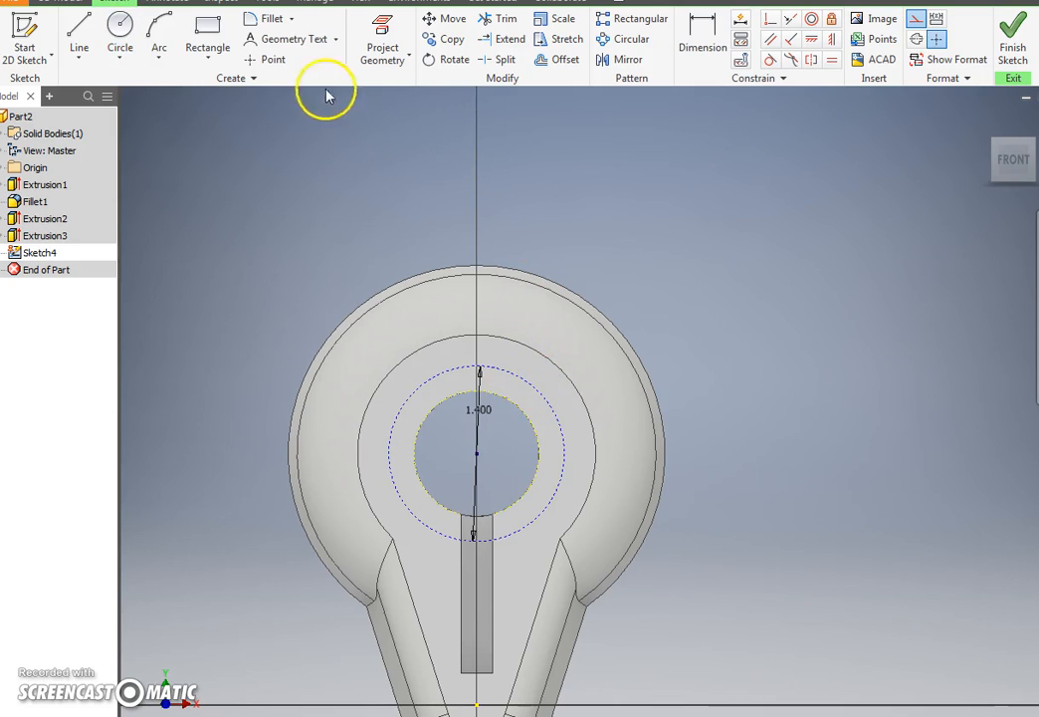
Add the geometry text "LACC" along the construction circle in an enlarged text size.
left_click(301, 44)
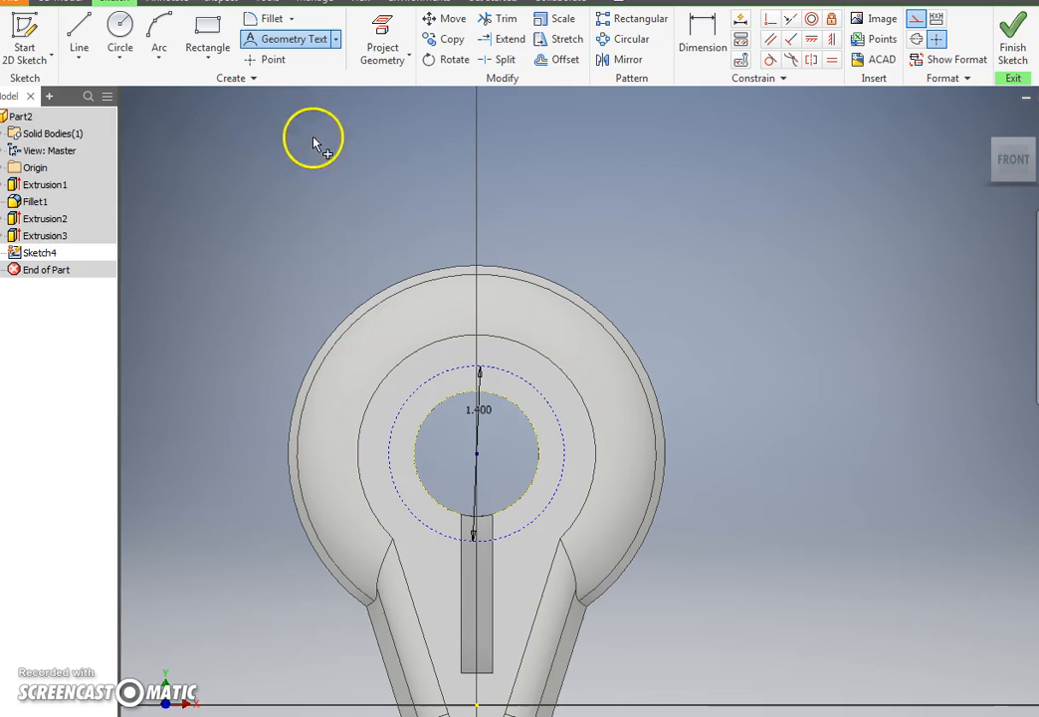
left_click(416, 426)
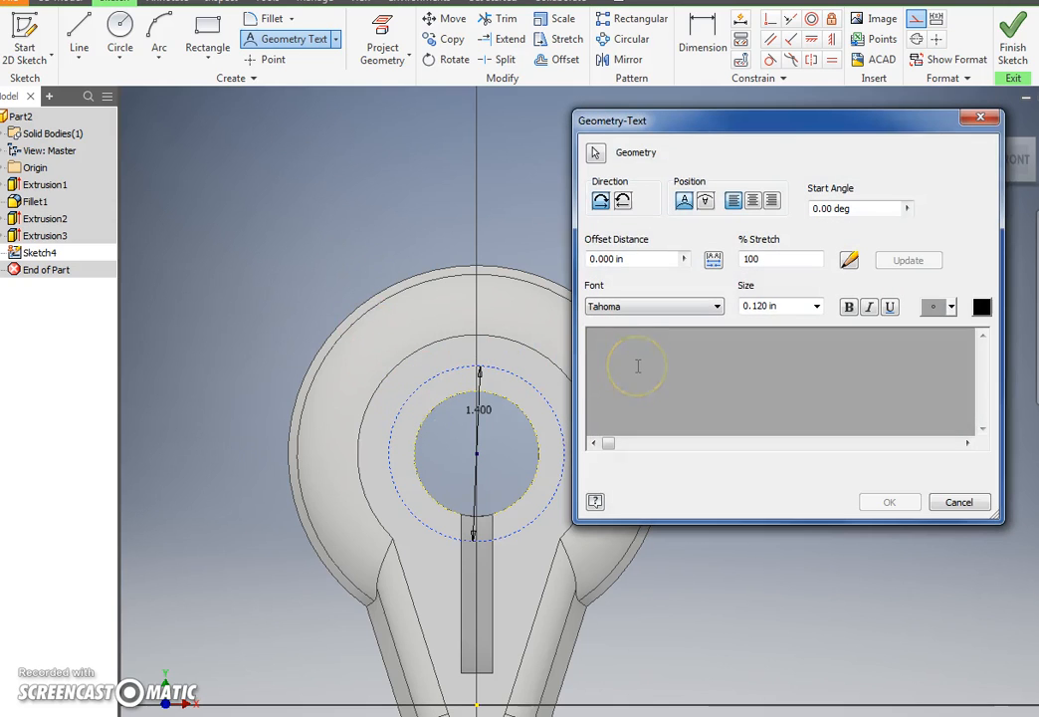
type("lac")
key("BackSpace")
key("BackSpace")
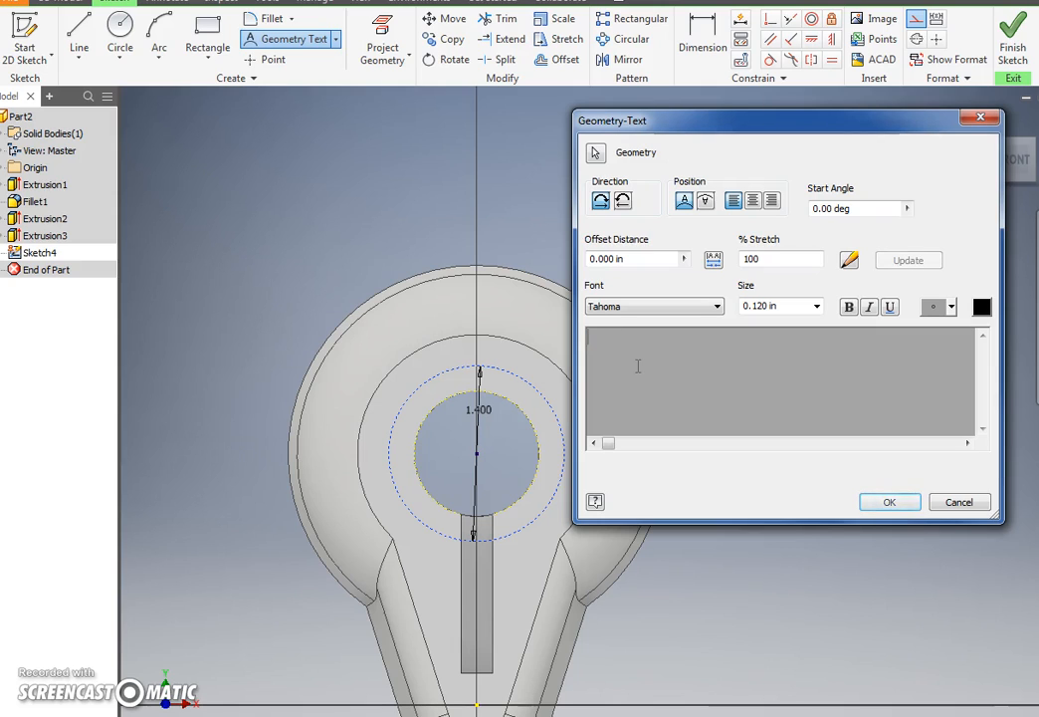
type("LAC")
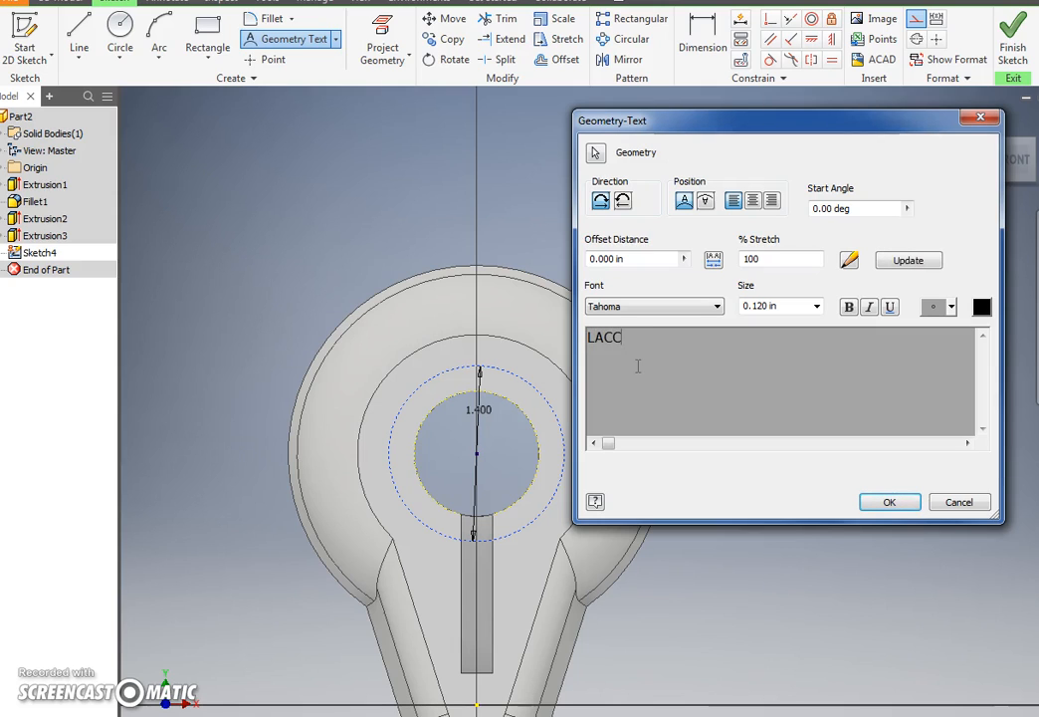
type("C")
double_click(630, 338)
left_click(797, 307)
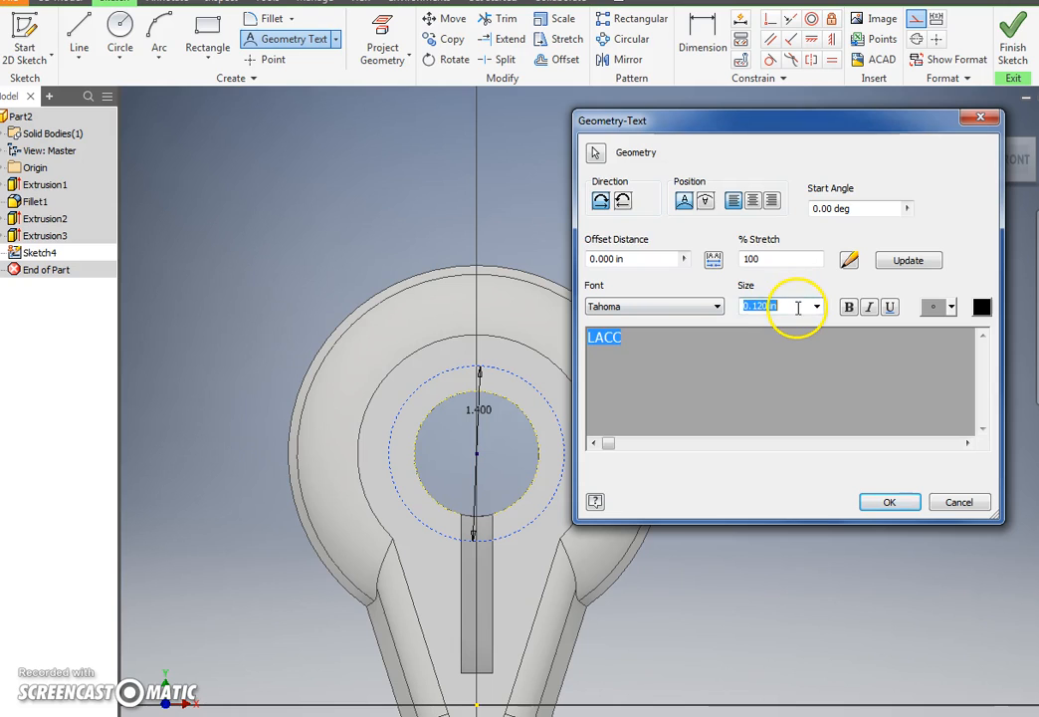
left_click(868, 500)
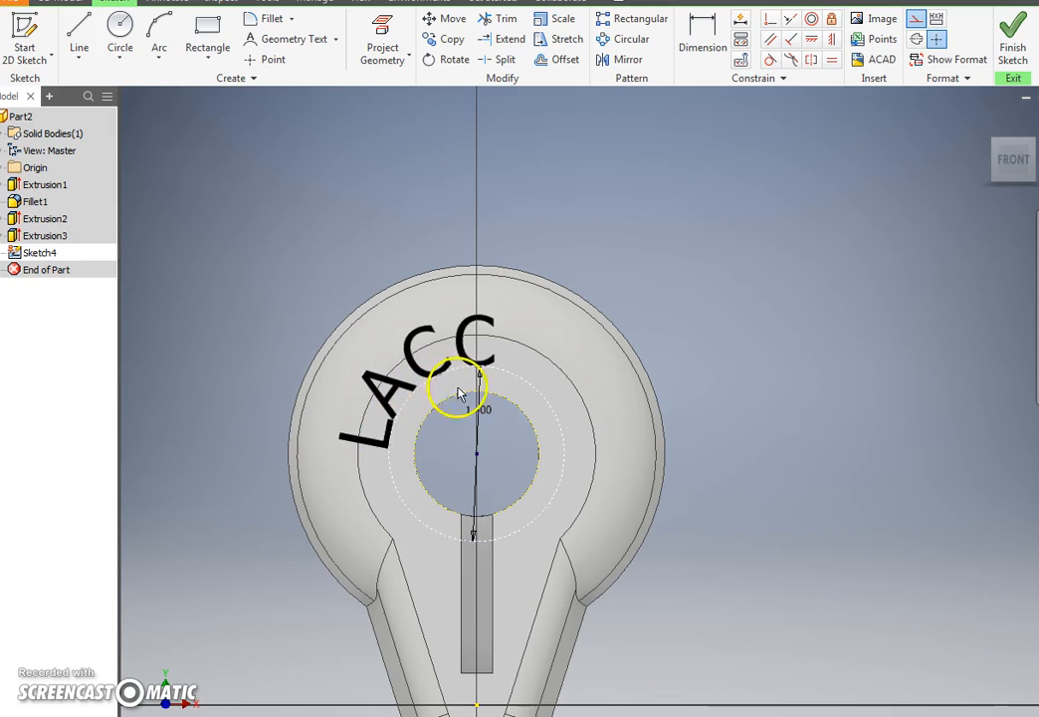
Set the diameter of the construction circle carrying the LACC text to 1.1 in.
double_click(480, 411)
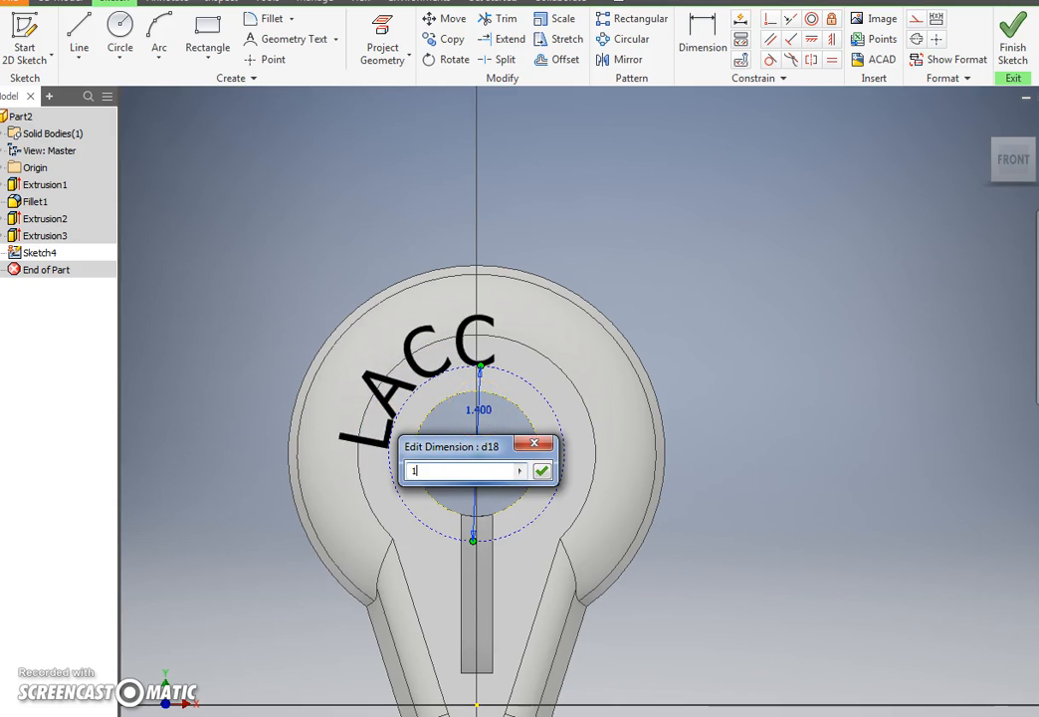
key("Return")
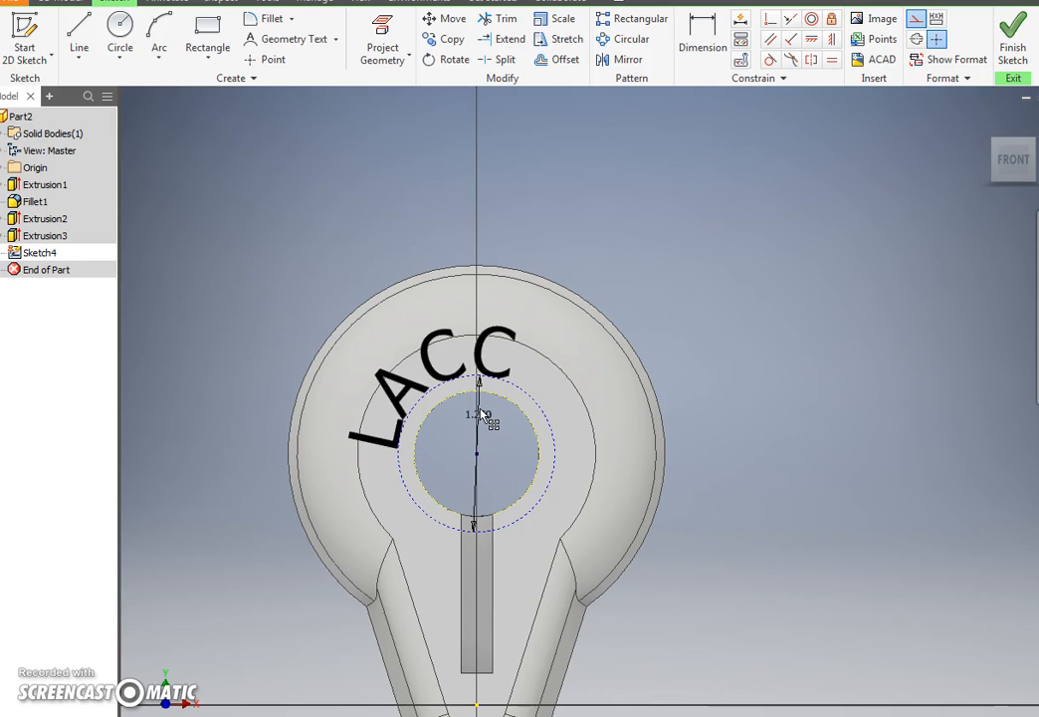
double_click(481, 414)
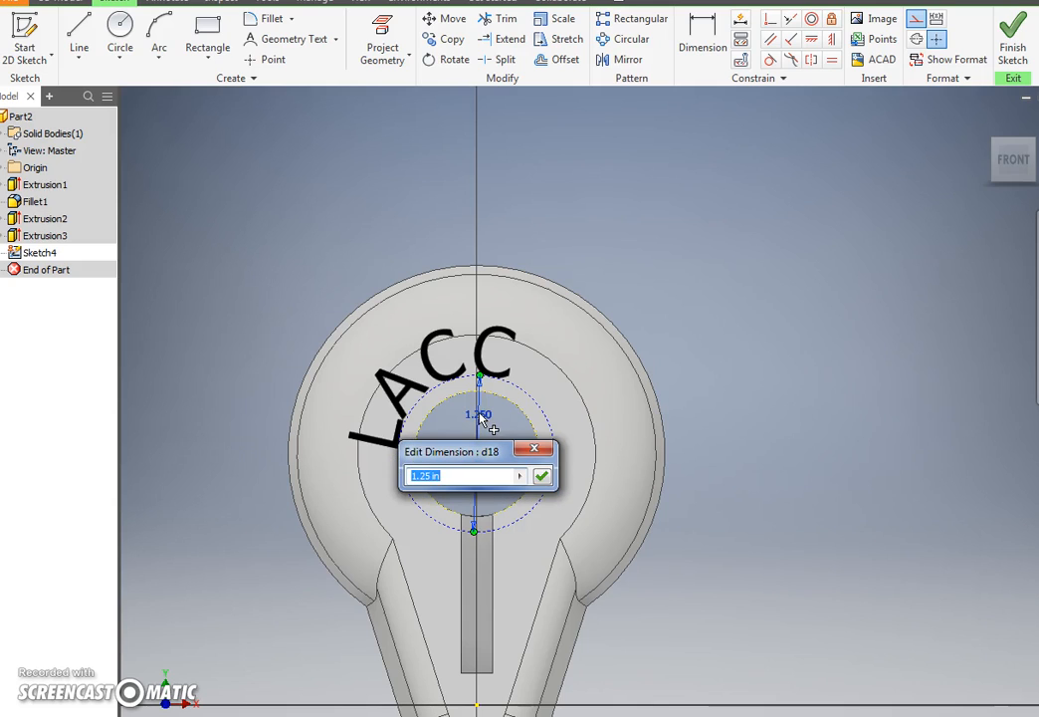
type("1.1")
key("Return")
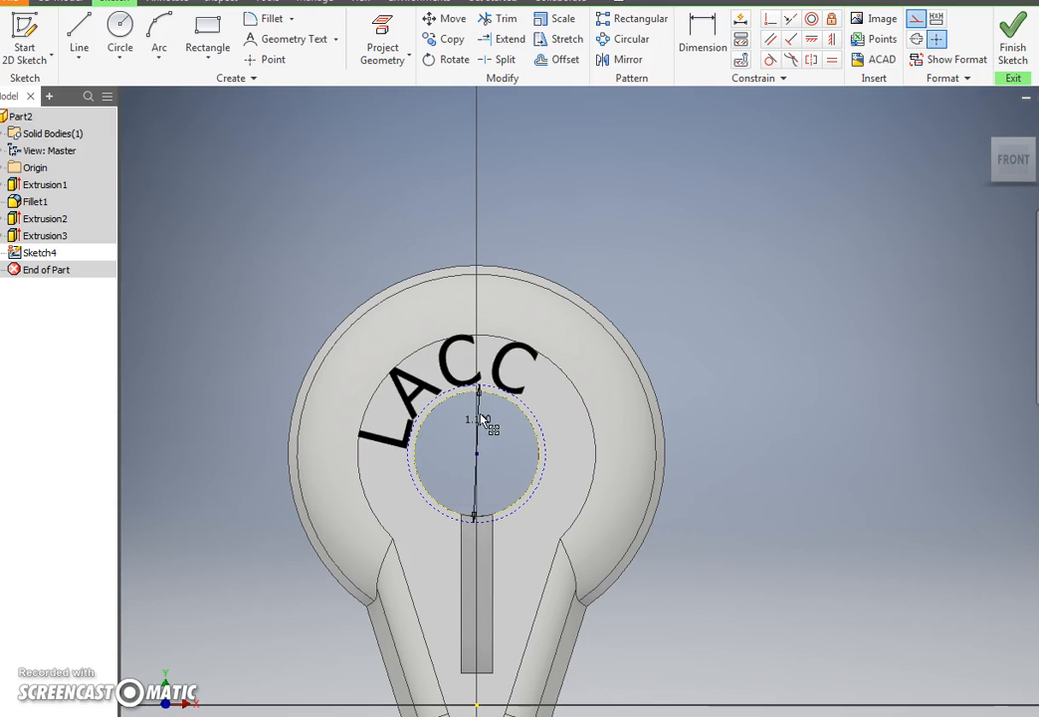
Center-align the LACC geometry text, adjust its start angle so it sits centered above the hole, and finish the sketch.
left_click(515, 379)
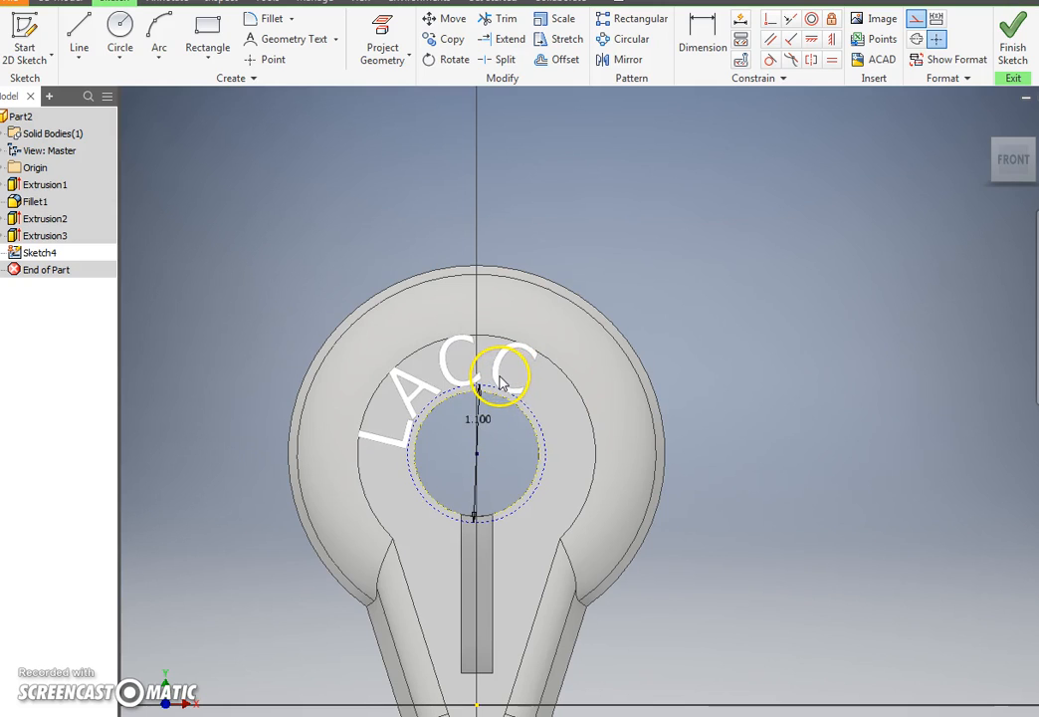
double_click(503, 383)
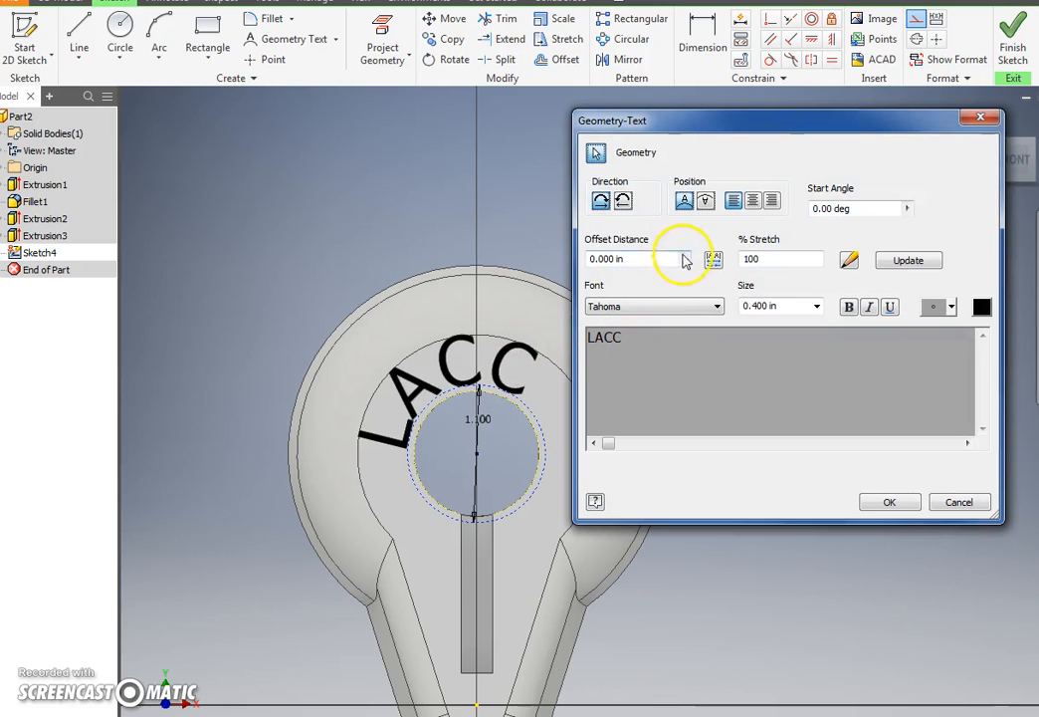
left_click(753, 202)
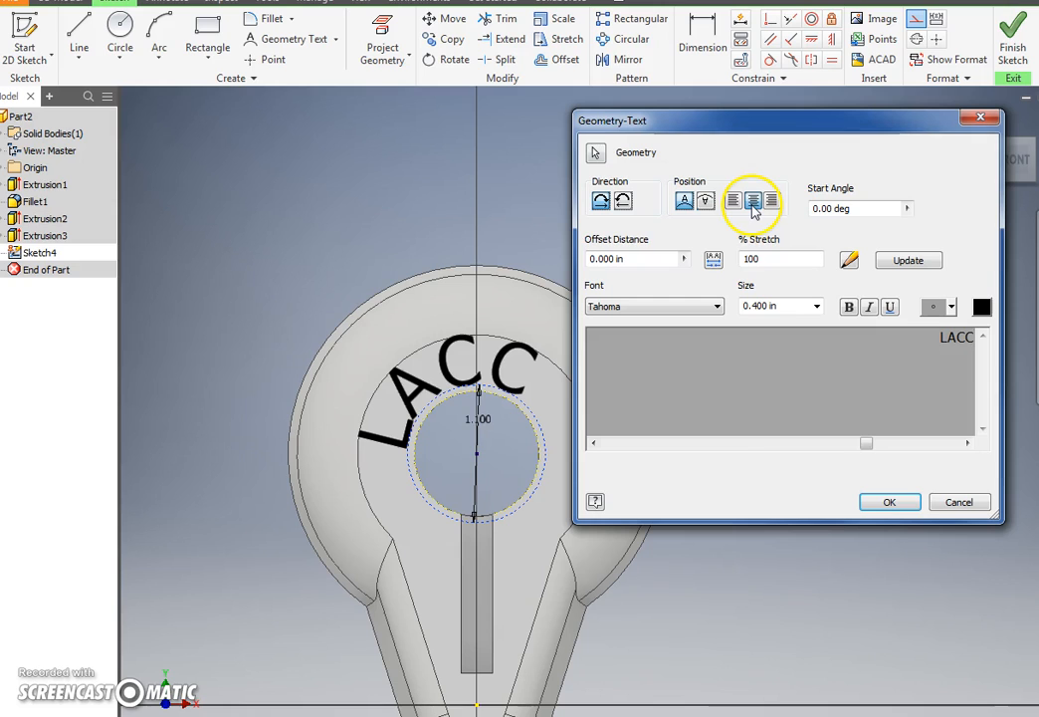
left_click(889, 503)
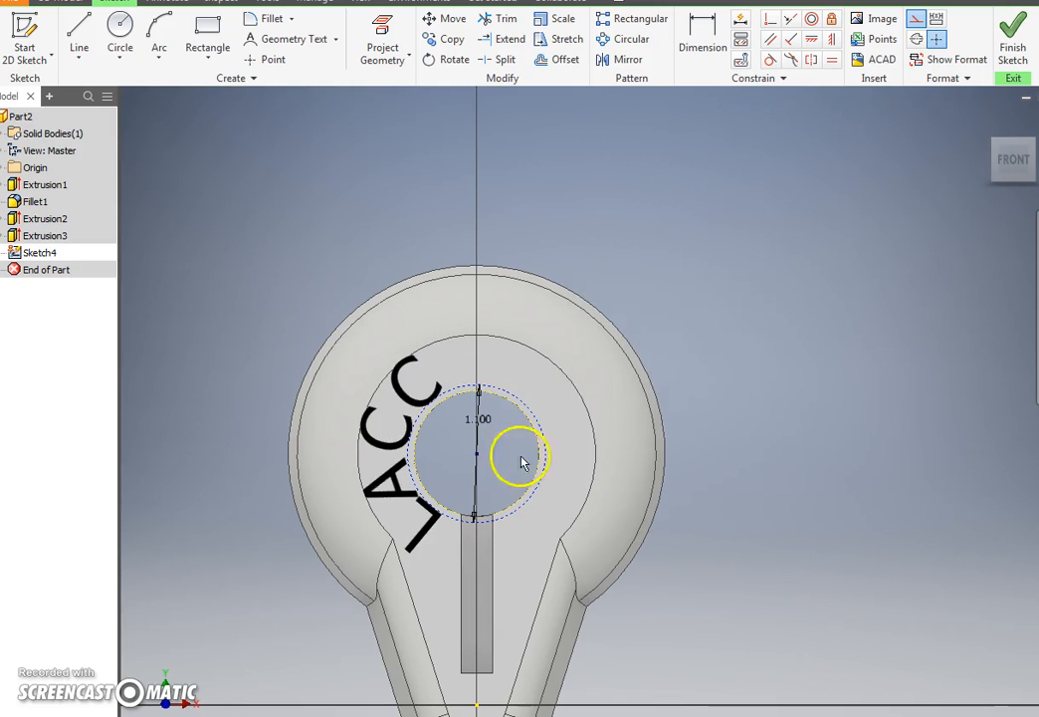
double_click(397, 476)
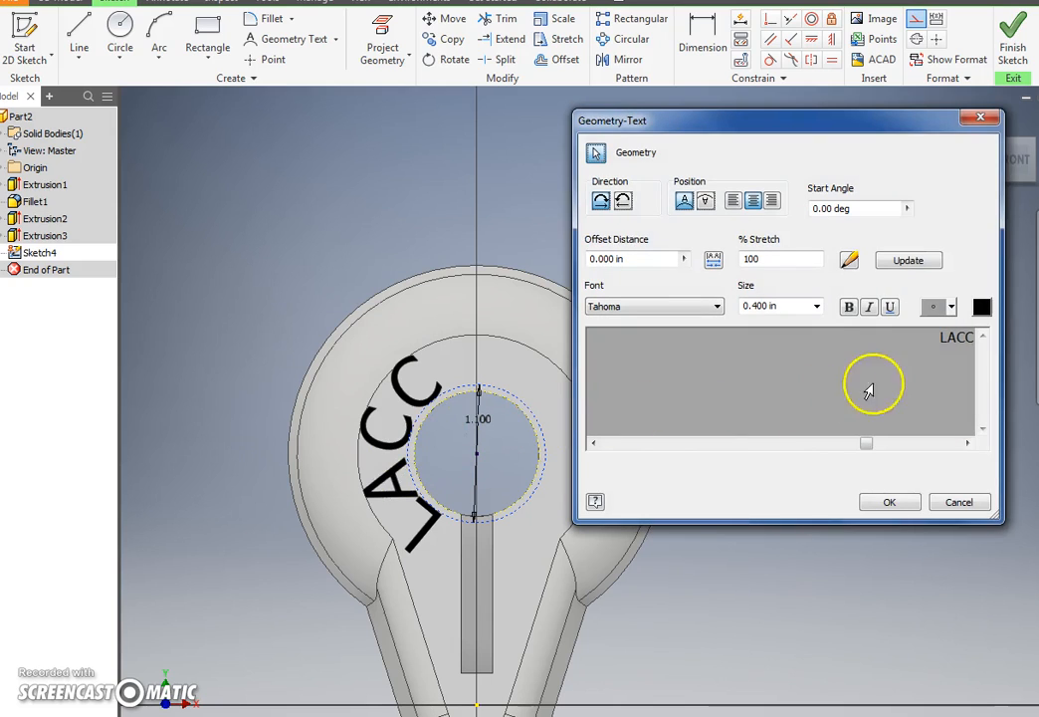
left_click(854, 209)
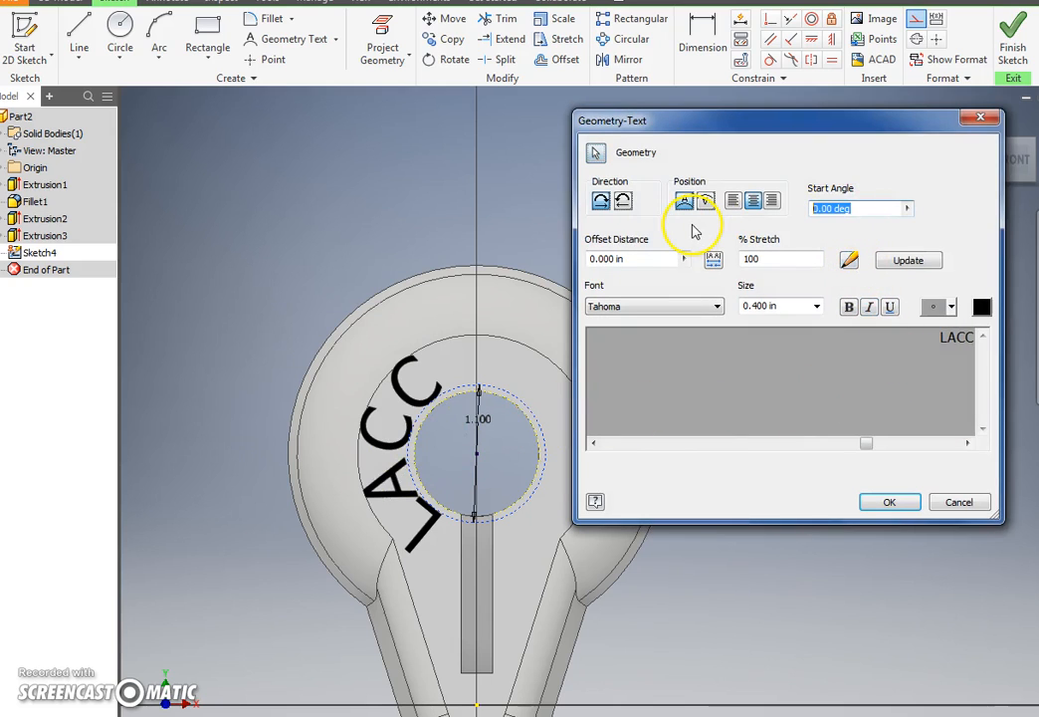
left_click(885, 501)
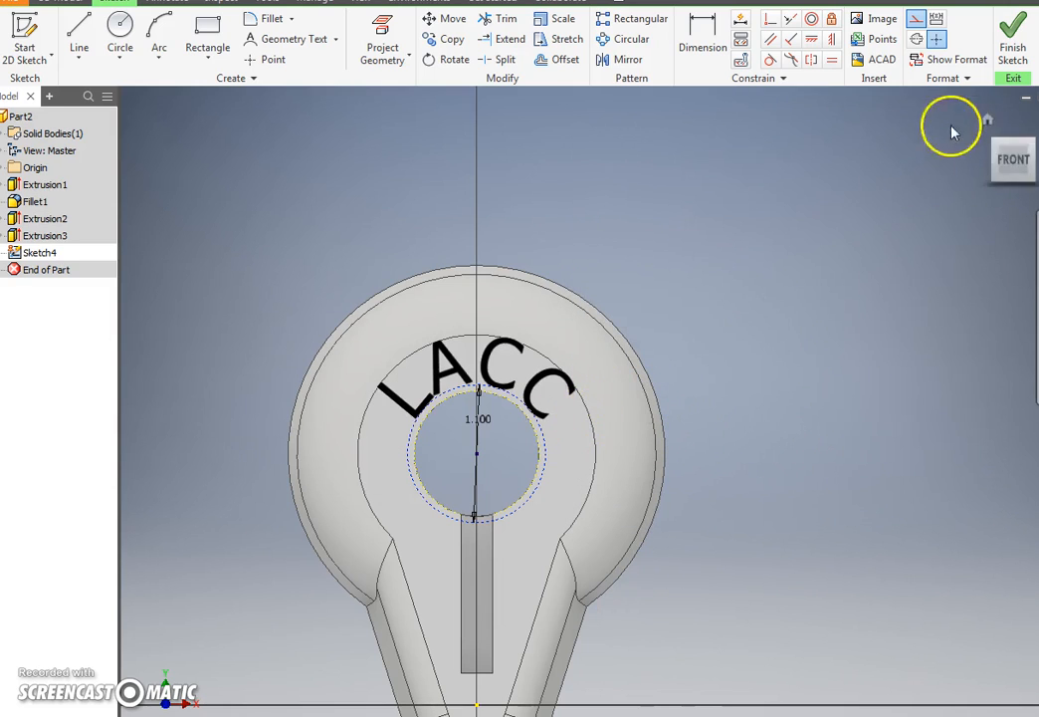
left_click(1013, 50)
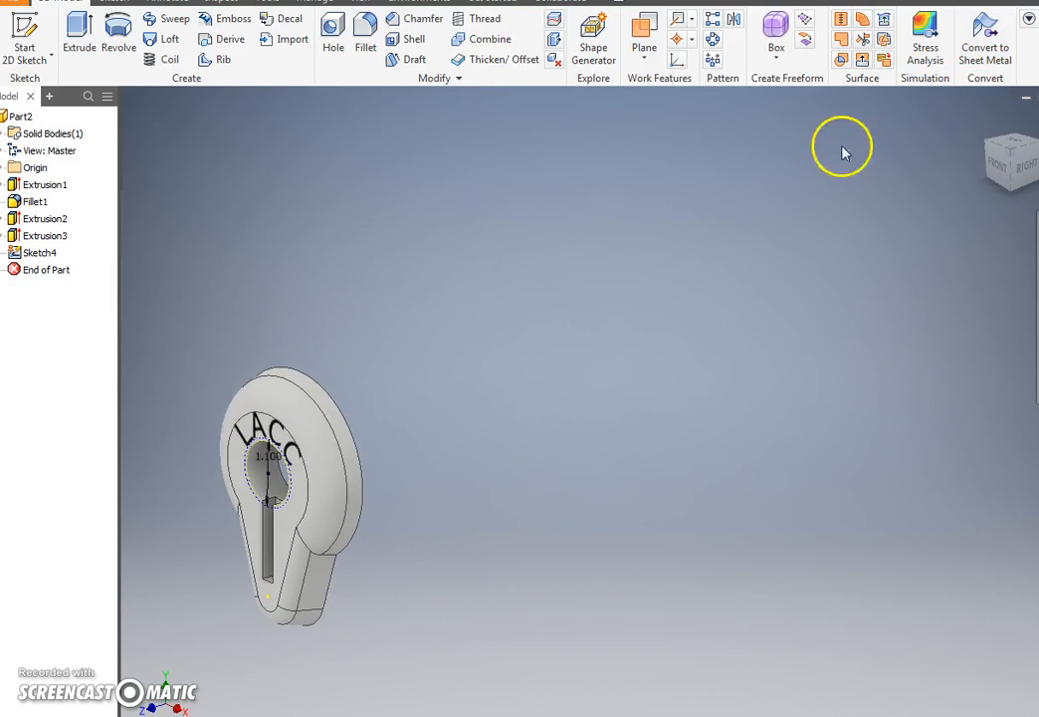
Engrave the LACC text 0.1 in deep into the head's front face with the Emboss command.
scroll(267, 515, "up", 3)
middle_click_drag(267, 519, 247, 531)
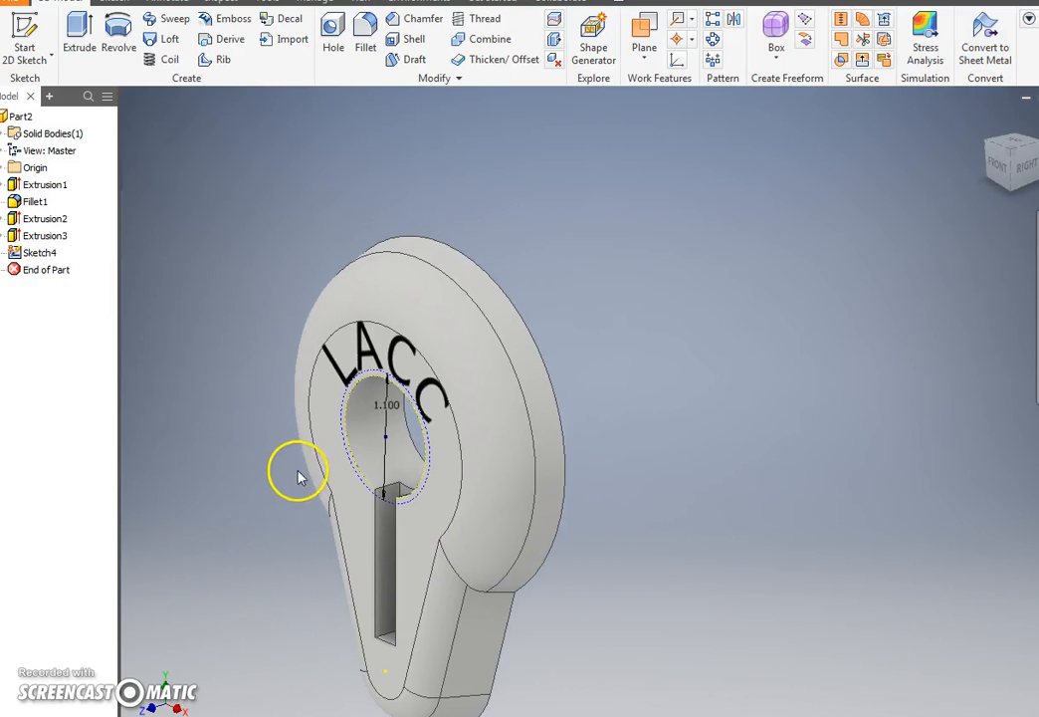
middle_click_drag(299, 469, 293, 436)
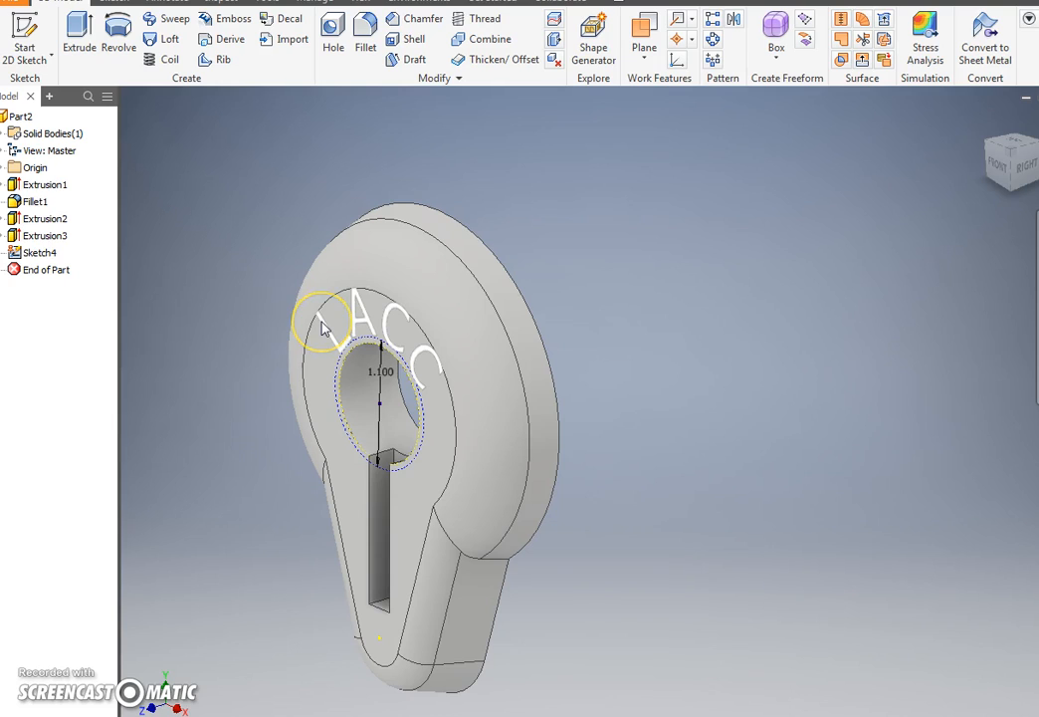
left_click(351, 355)
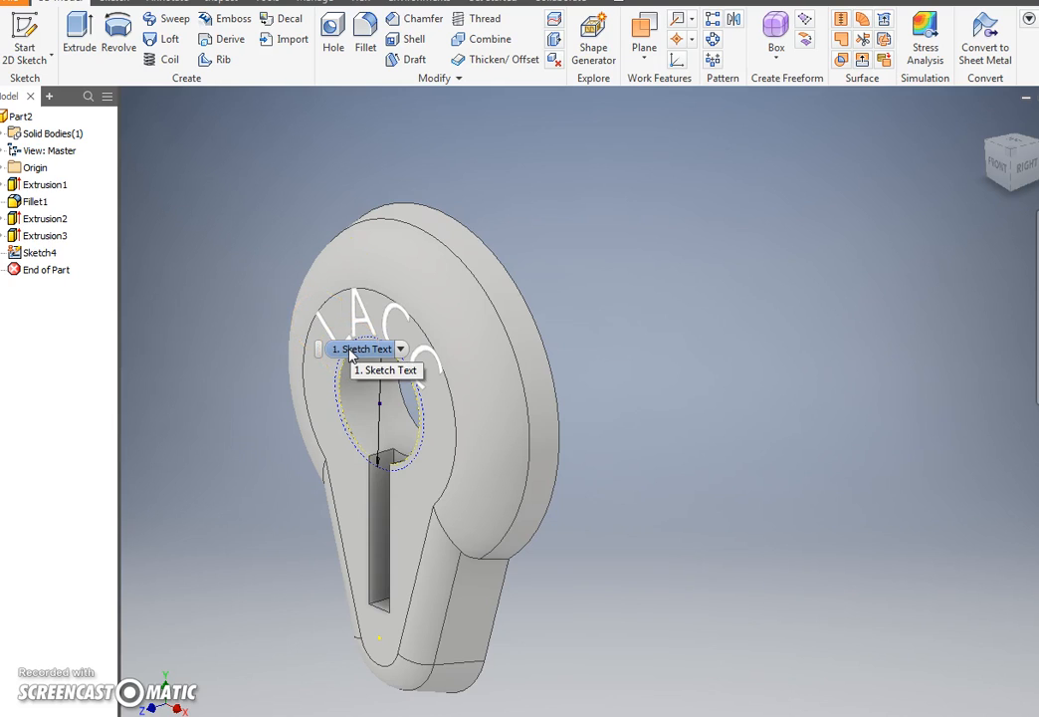
left_click(230, 19)
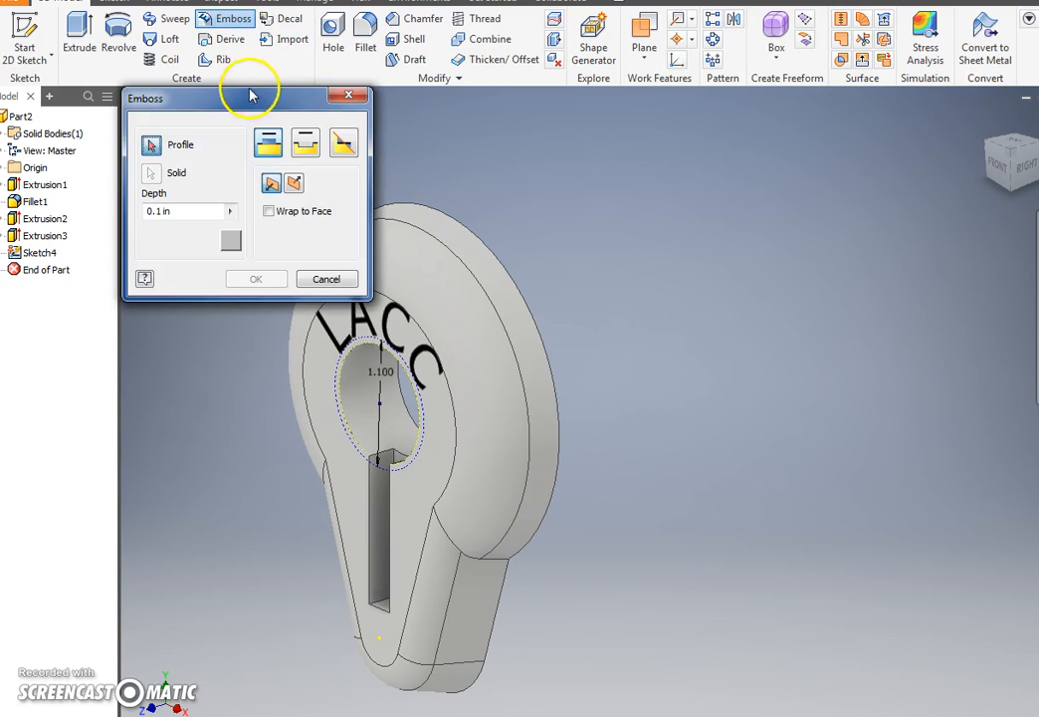
left_click_drag(245, 104, 196, 132)
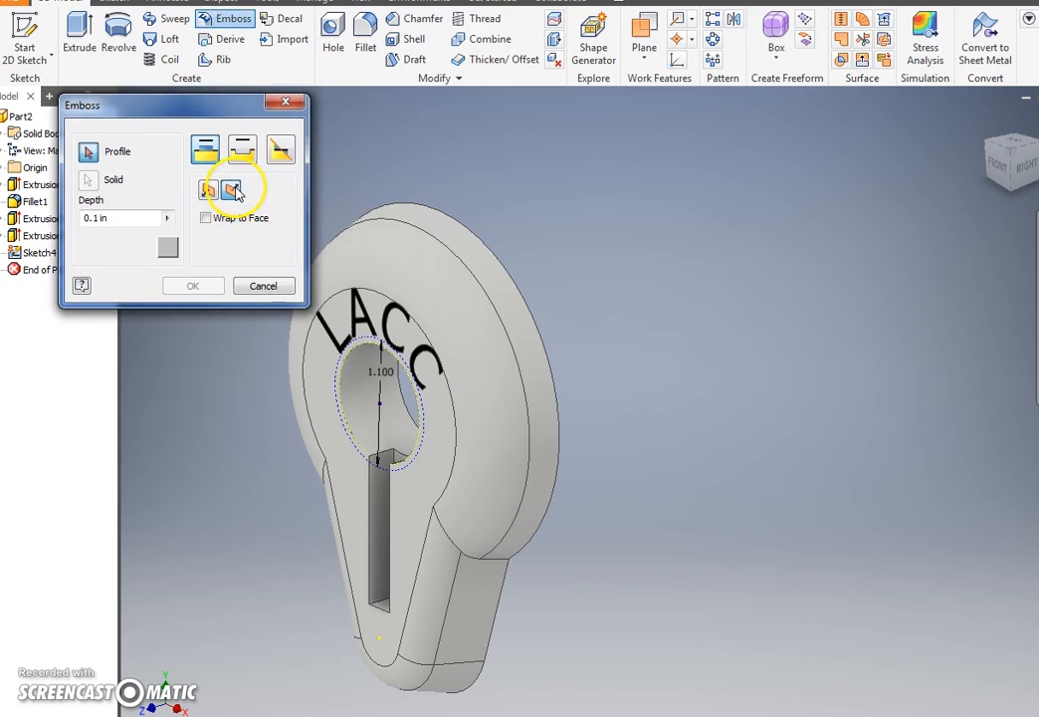
left_click(364, 317)
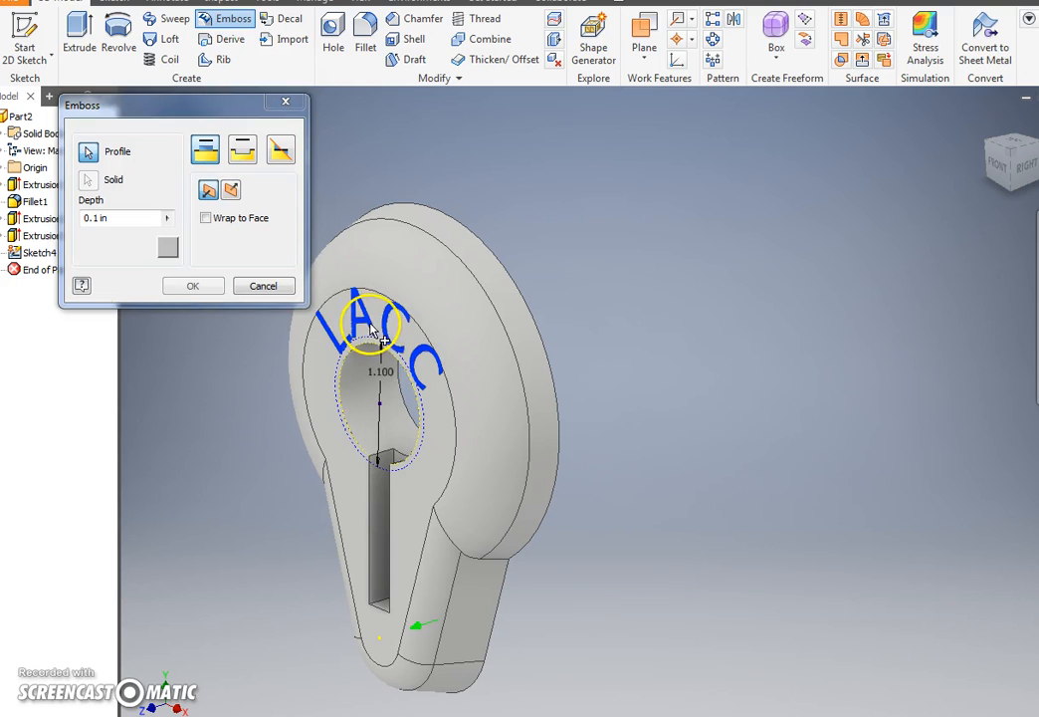
left_click(243, 154)
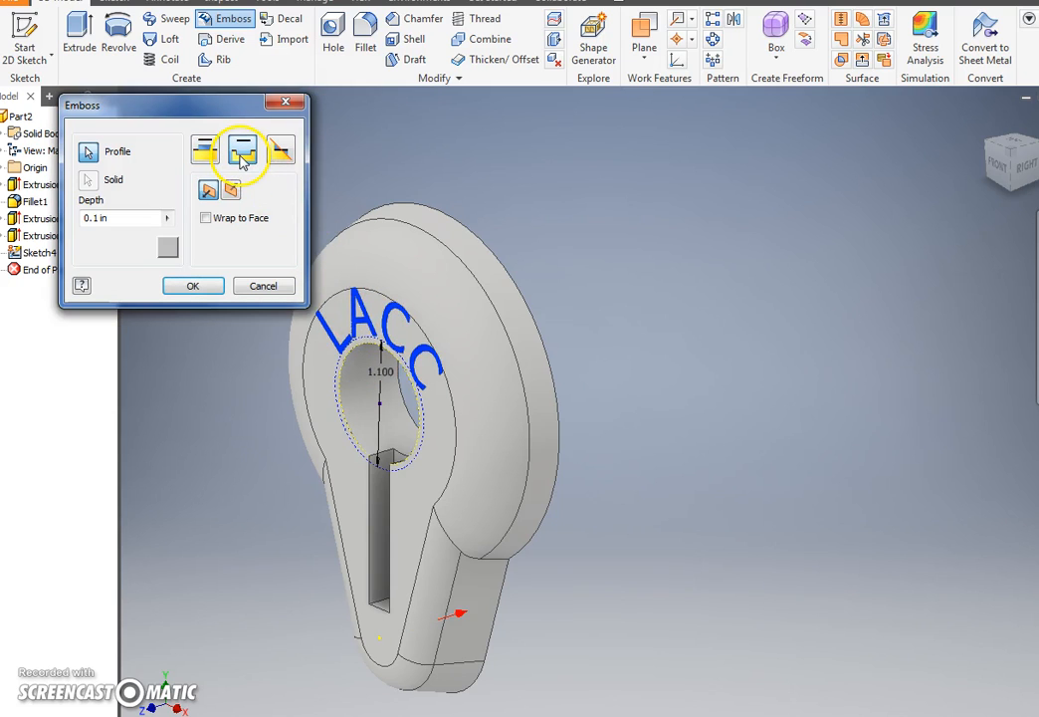
left_click(193, 286)
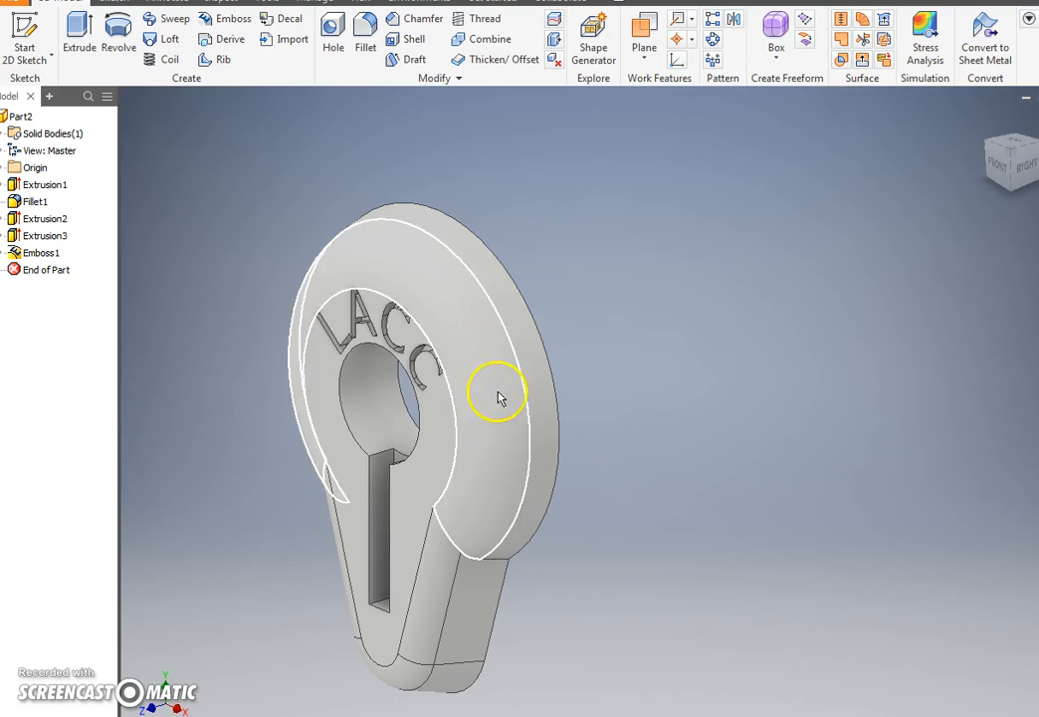
Start a sketch on the part's flat back face and project the face's outline and hole edge into it.
middle_click_drag(744, 418, 343, 255, "shift")
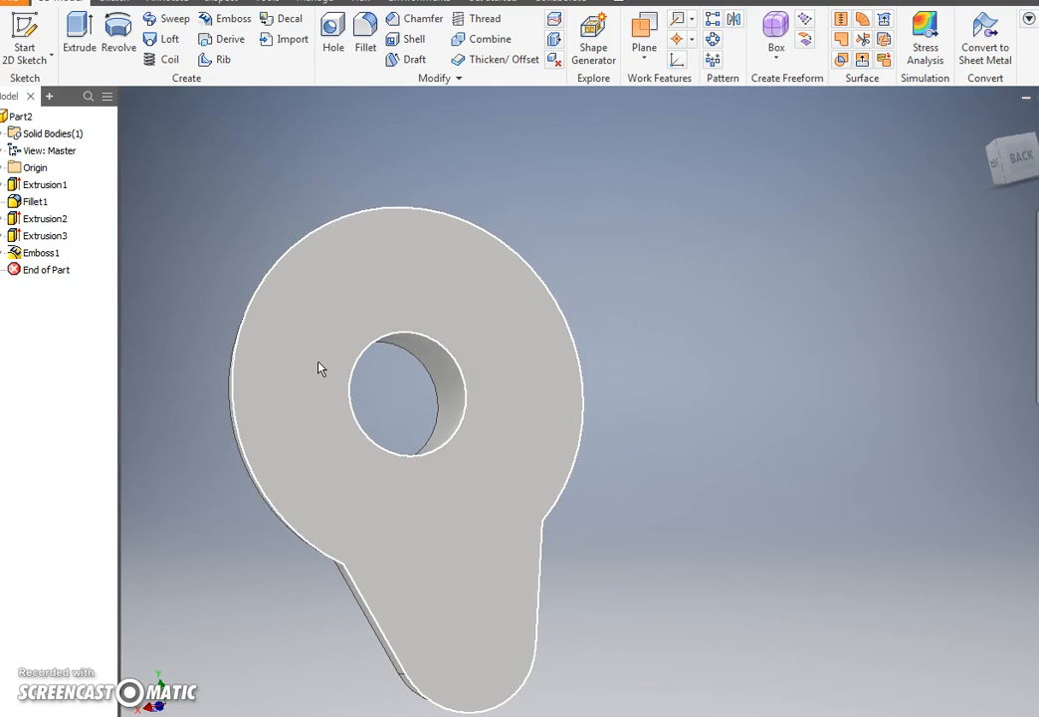
left_click(346, 393)
left_click(348, 320)
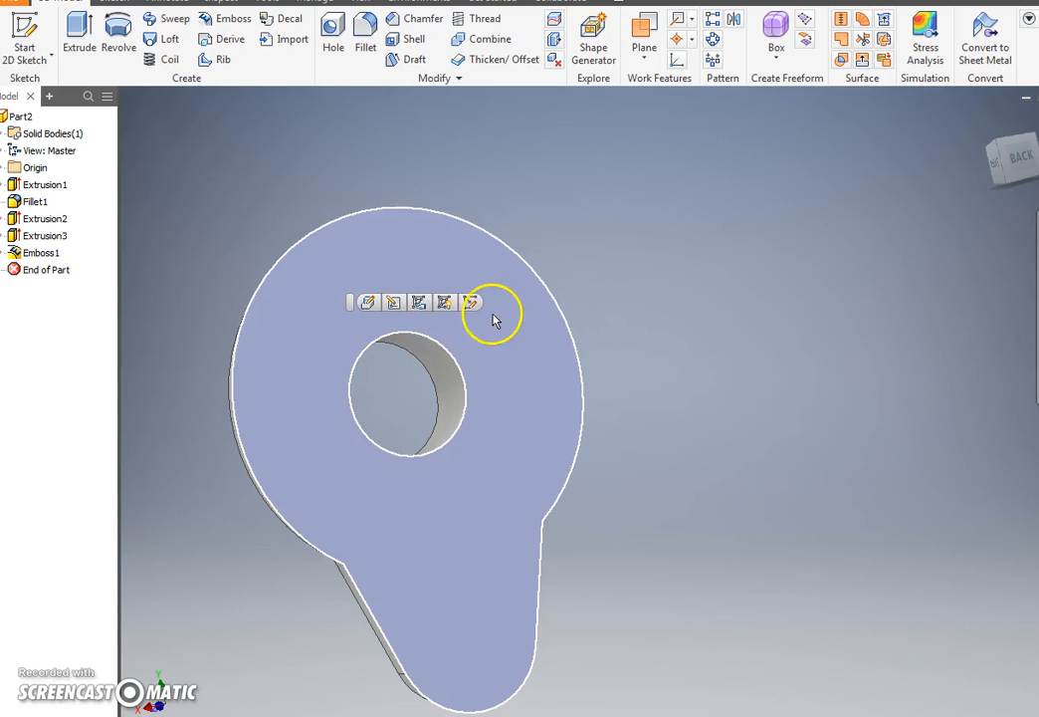
left_click(474, 303)
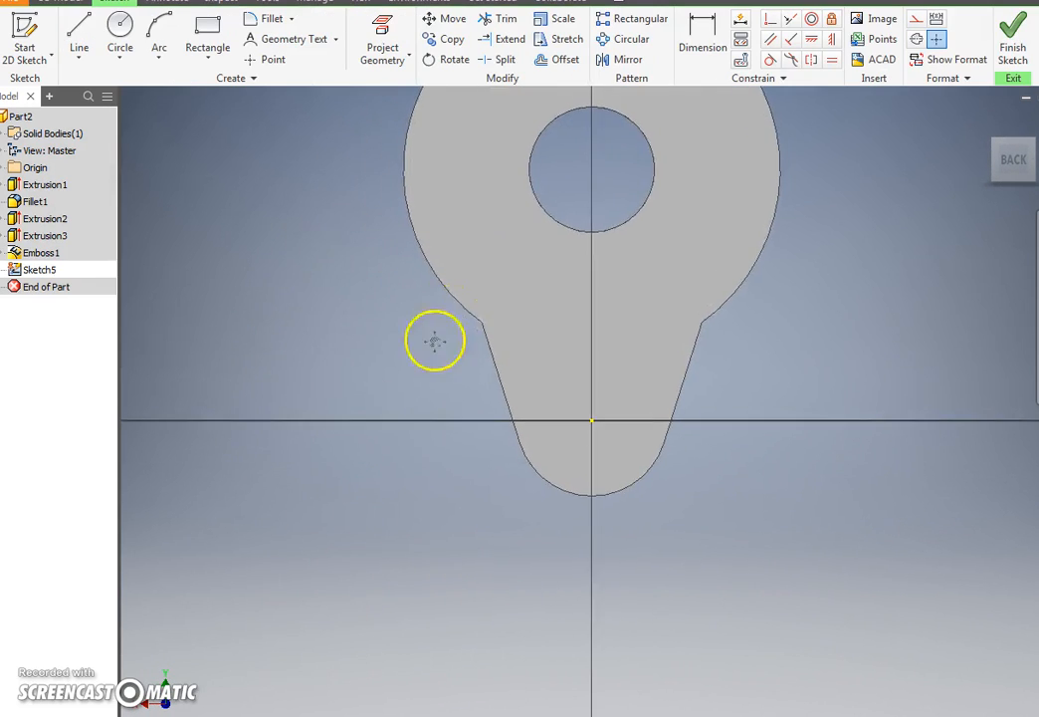
left_click(383, 38)
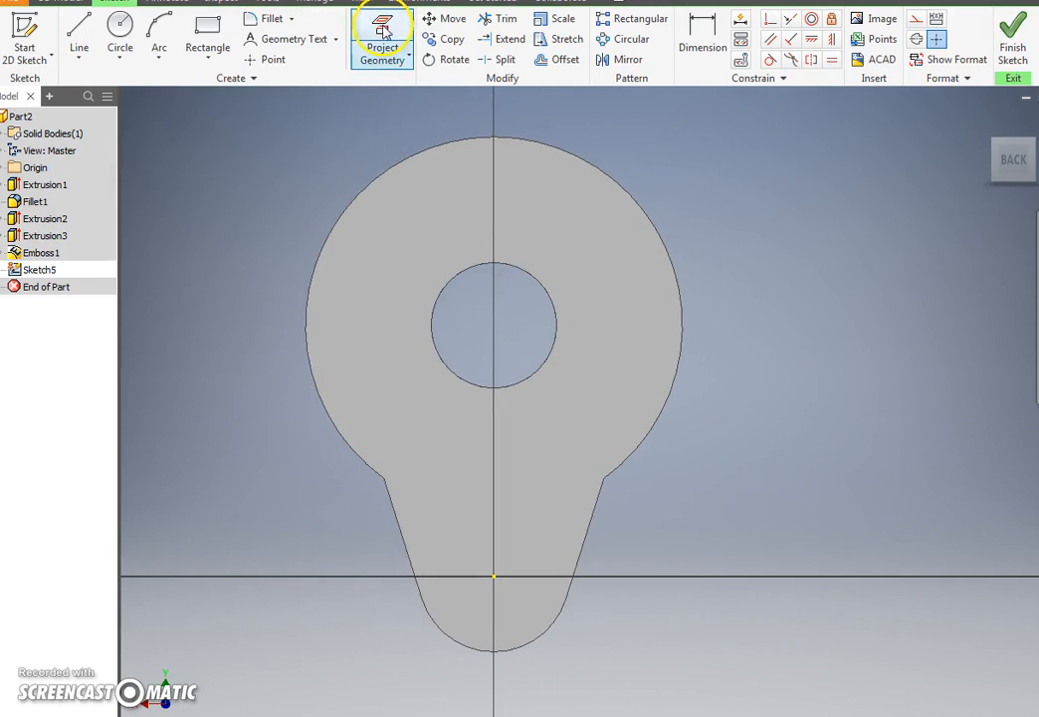
left_click(434, 170)
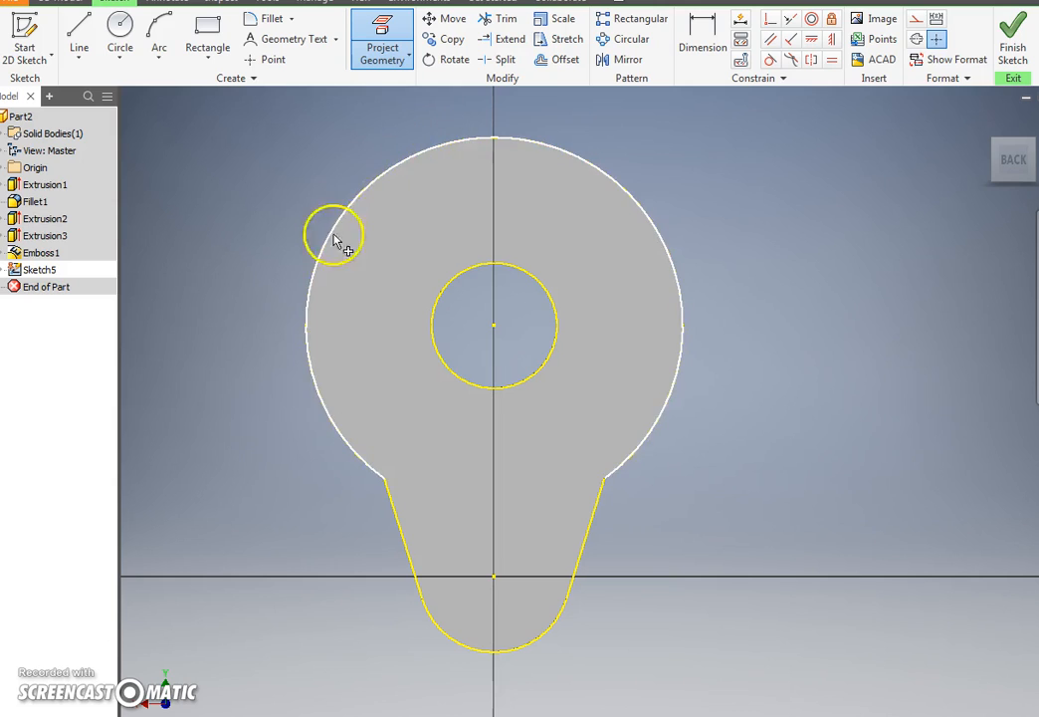
Offset the projected outer outline inward by 0.1 in and finish the sketch.
left_click(550, 62)
left_click(538, 143)
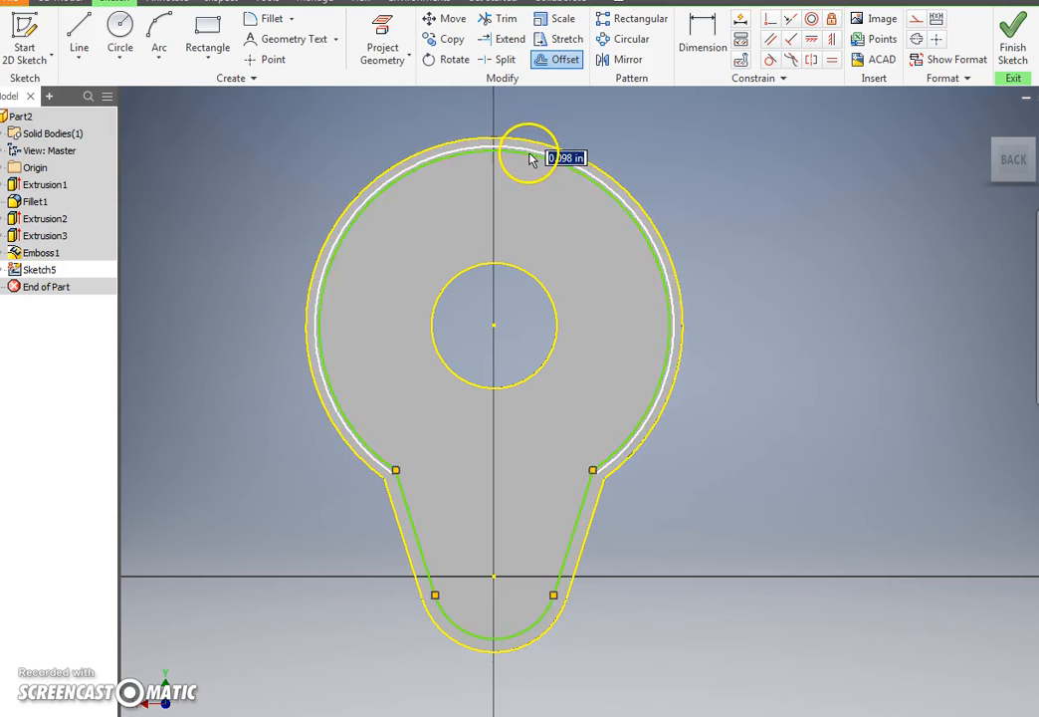
type("0.1")
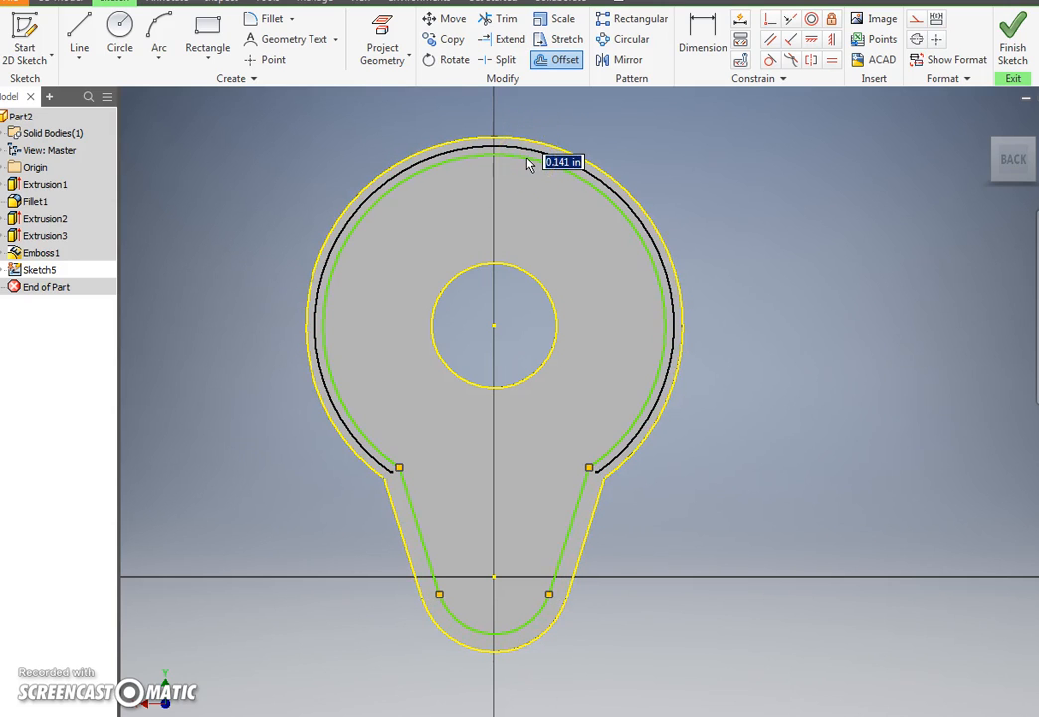
key("Return")
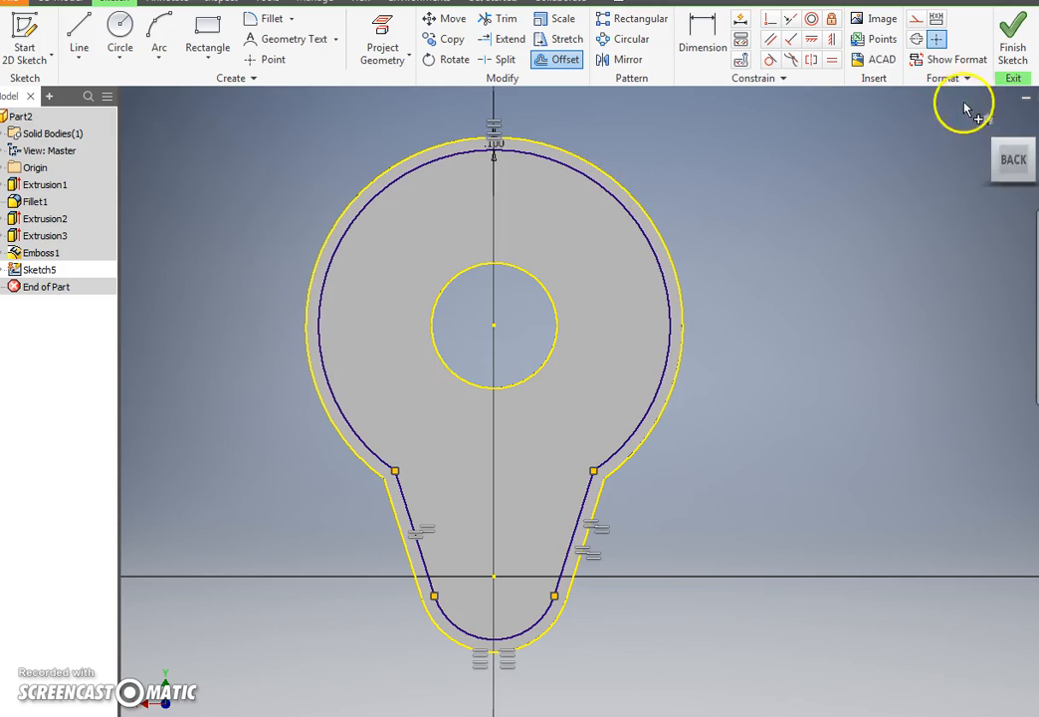
left_click(1013, 50)
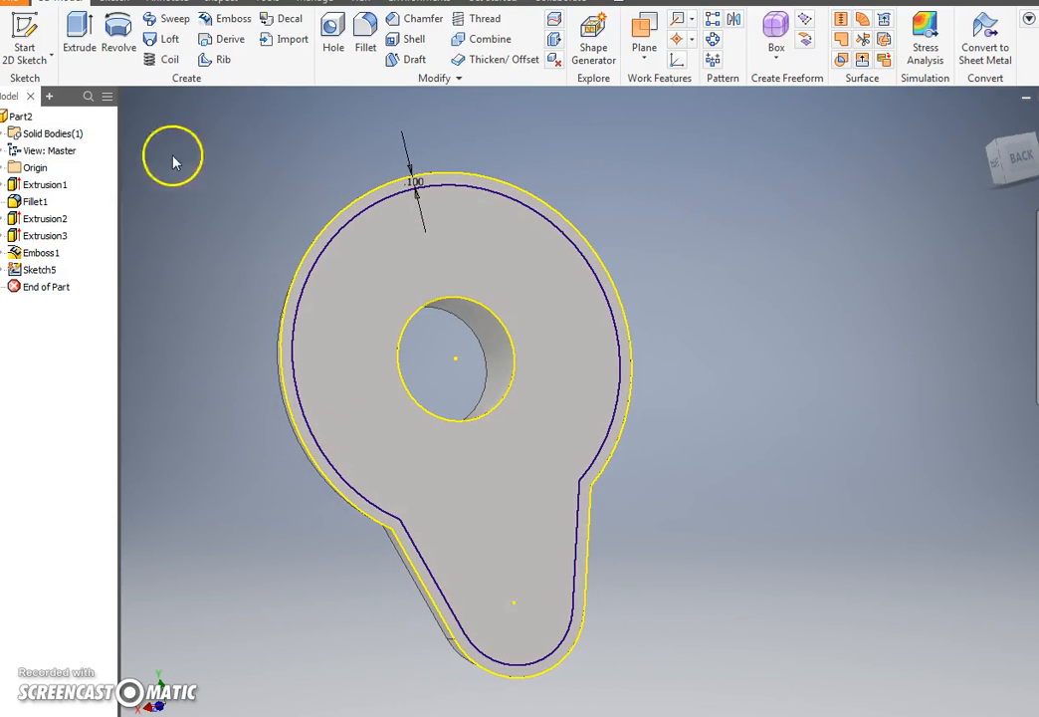
Cut the region between the offset outline and the hole 0.25 in deep into the back with a -16 degree taper.
left_click(80, 35)
left_click_drag(332, 200, 793, 321)
left_click(428, 224)
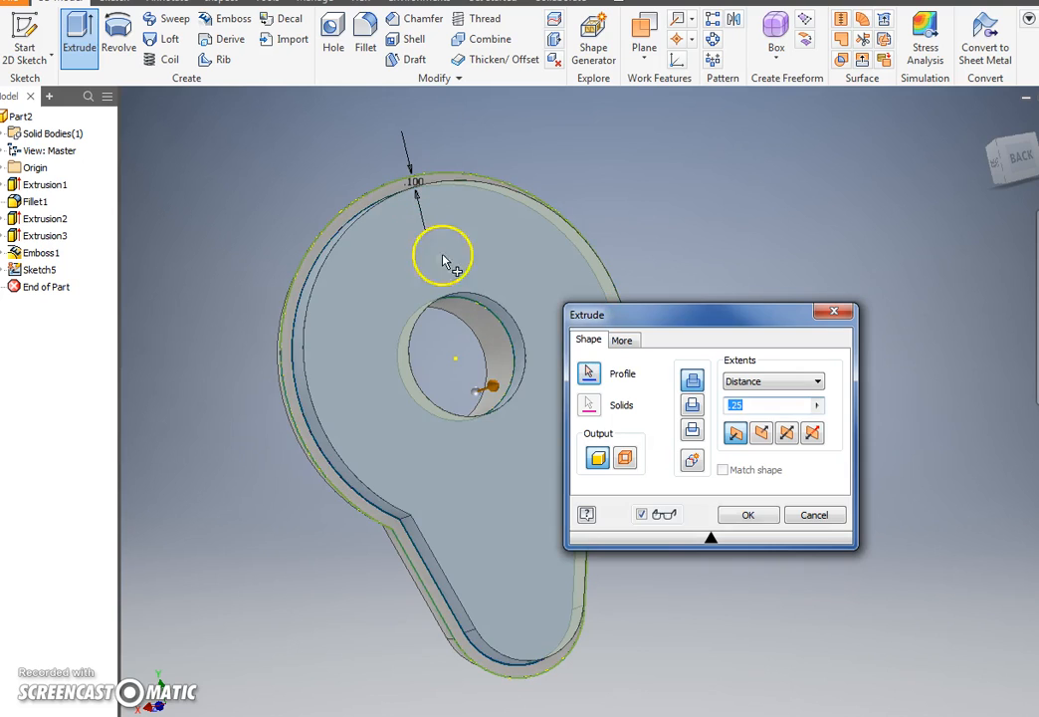
left_click(692, 404)
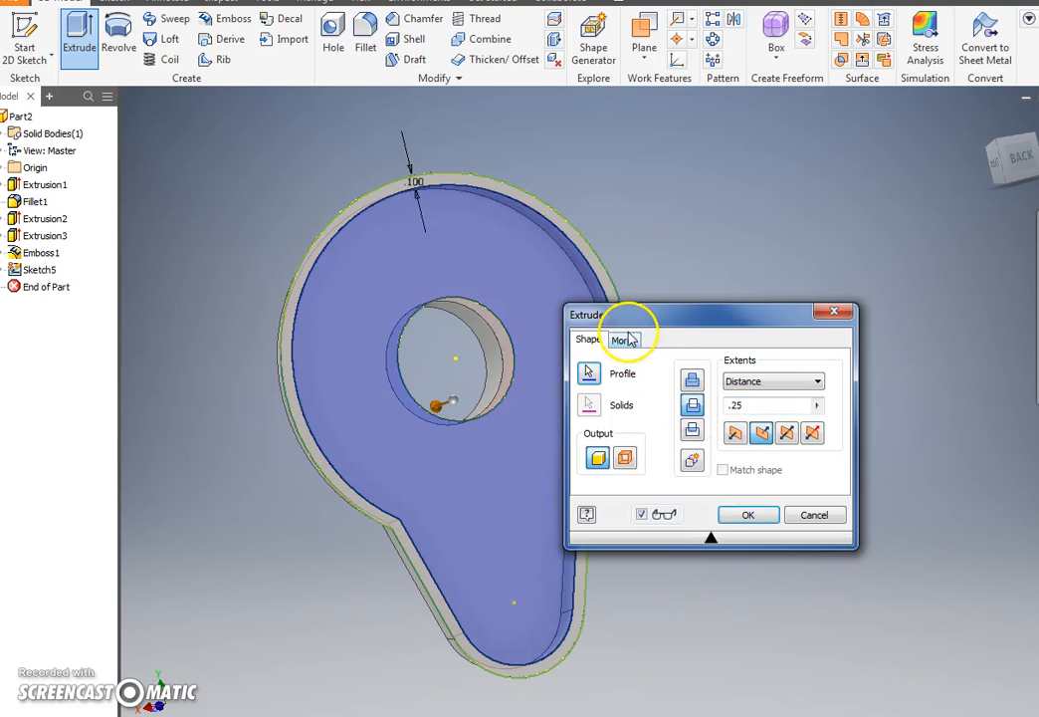
left_click(622, 339)
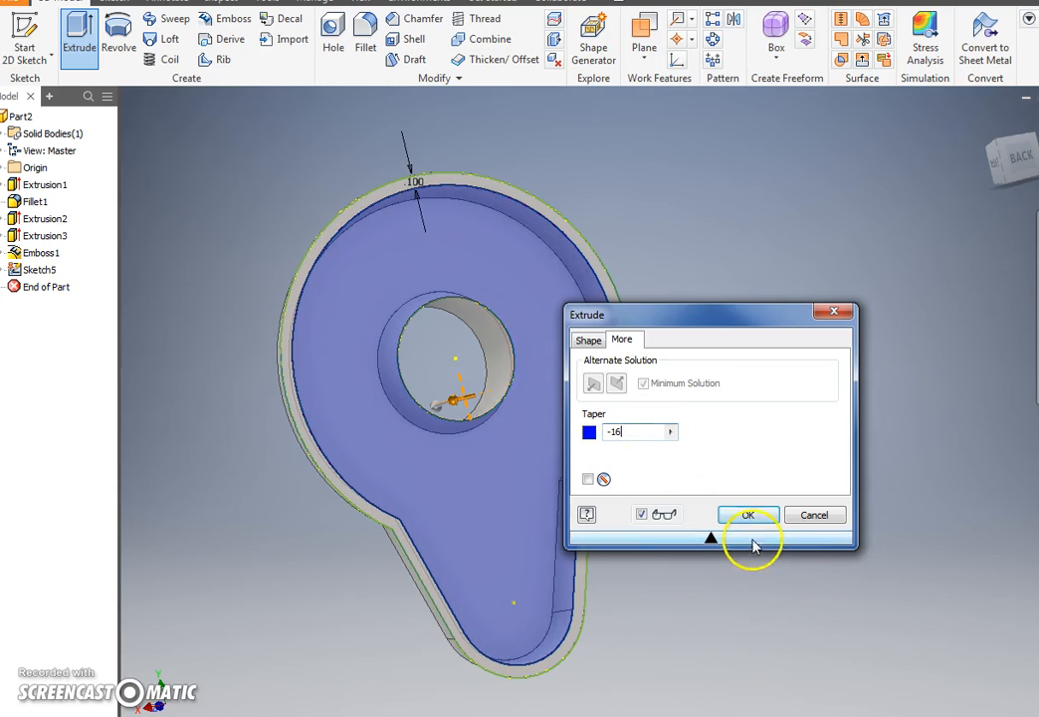
left_click(749, 514)
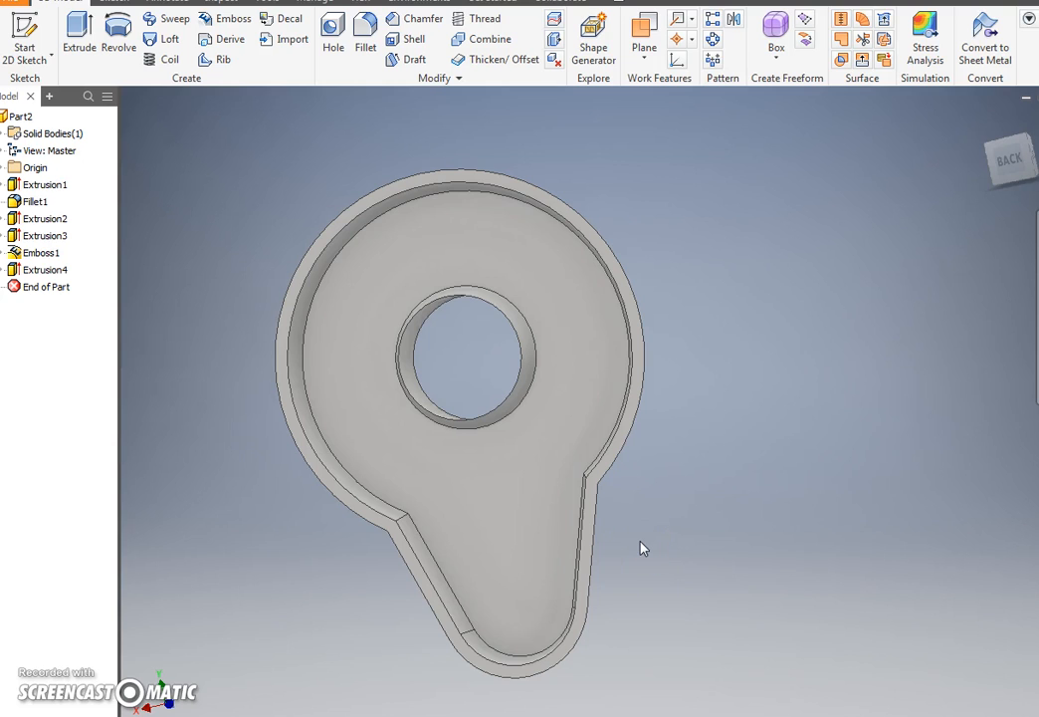
Apply the Glossy - Gold appearance from the Inventor Material Library to the whole part.
middle_click_drag(642, 547, 266, 365, "shift")
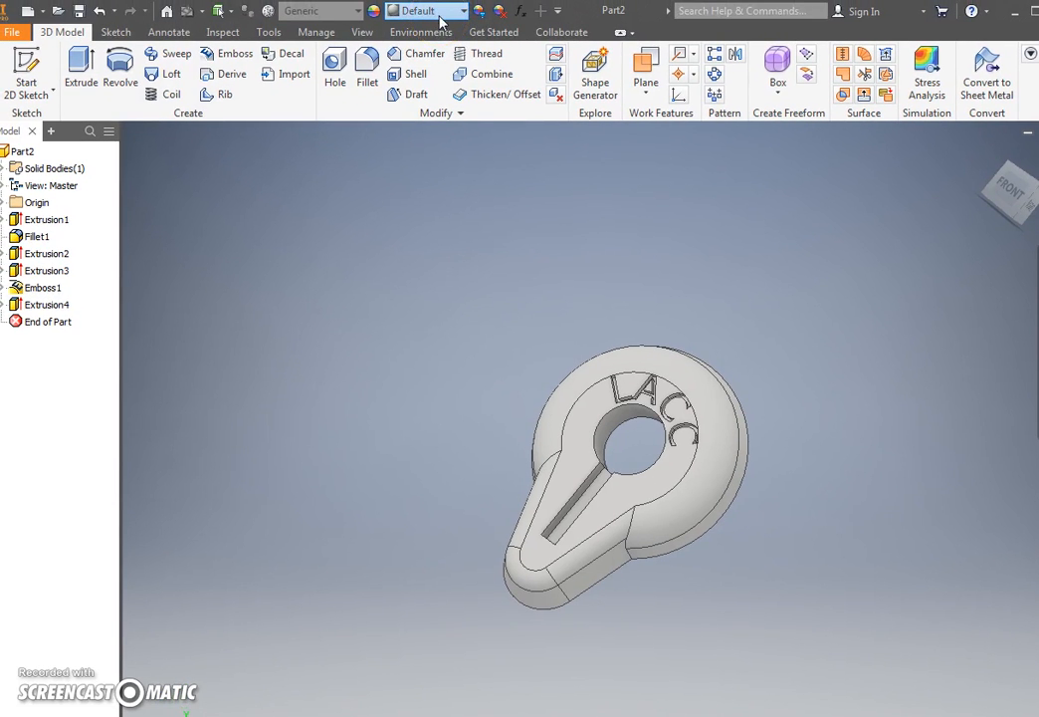
left_click(449, 19)
left_click(449, 19)
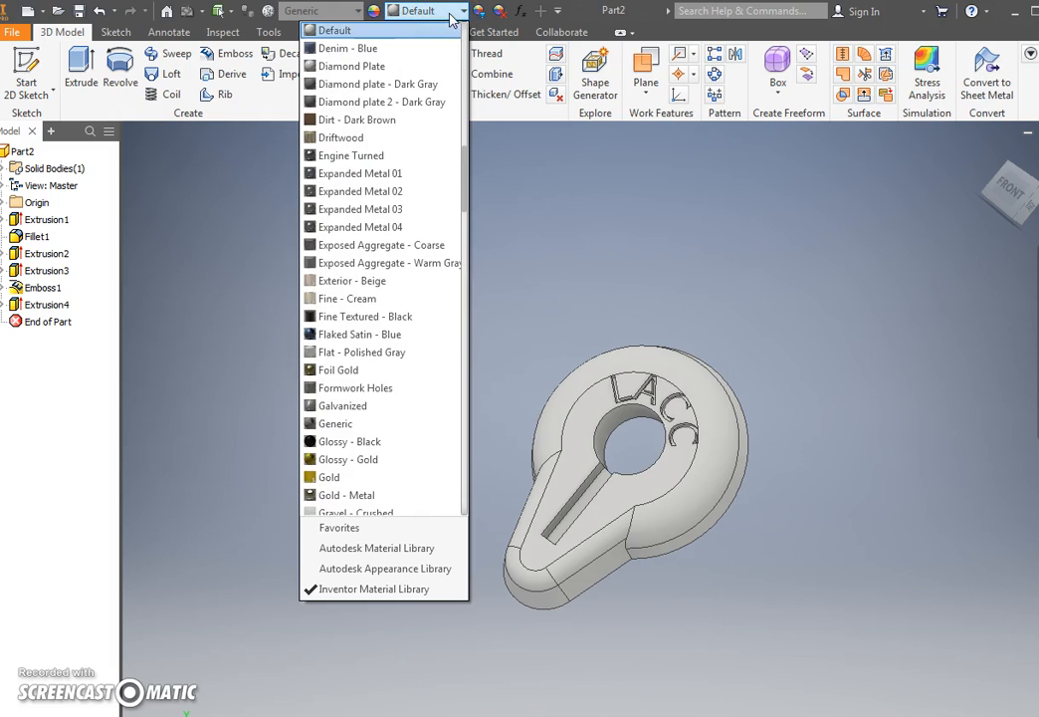
left_click(355, 463)
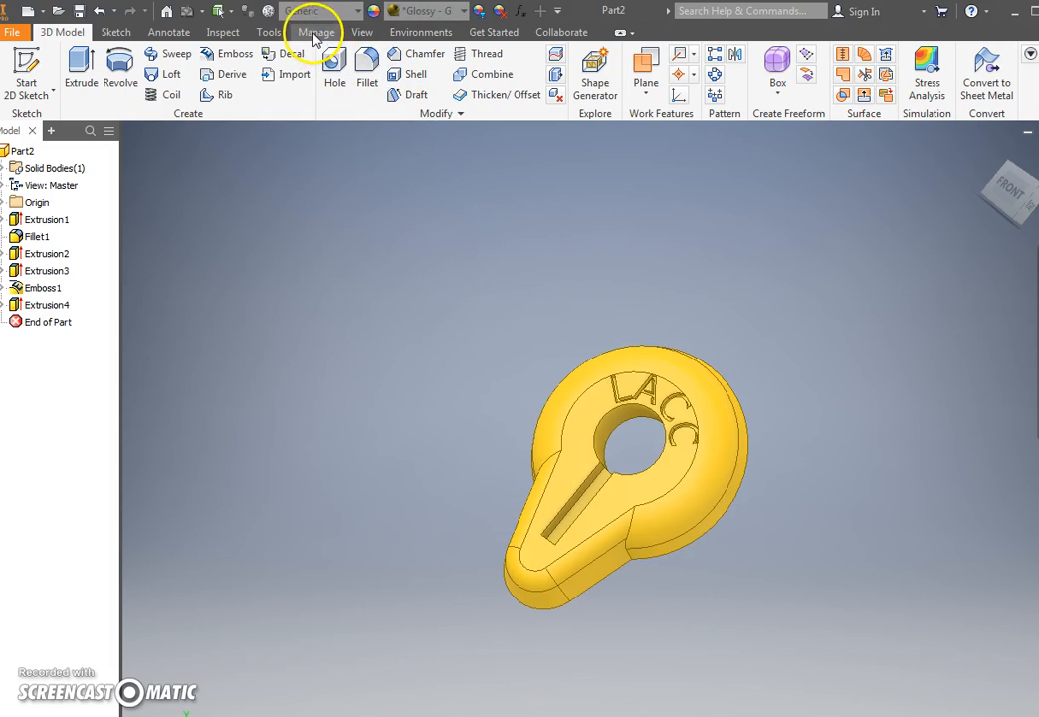
Turn on reflections for the model display.
left_click(362, 33)
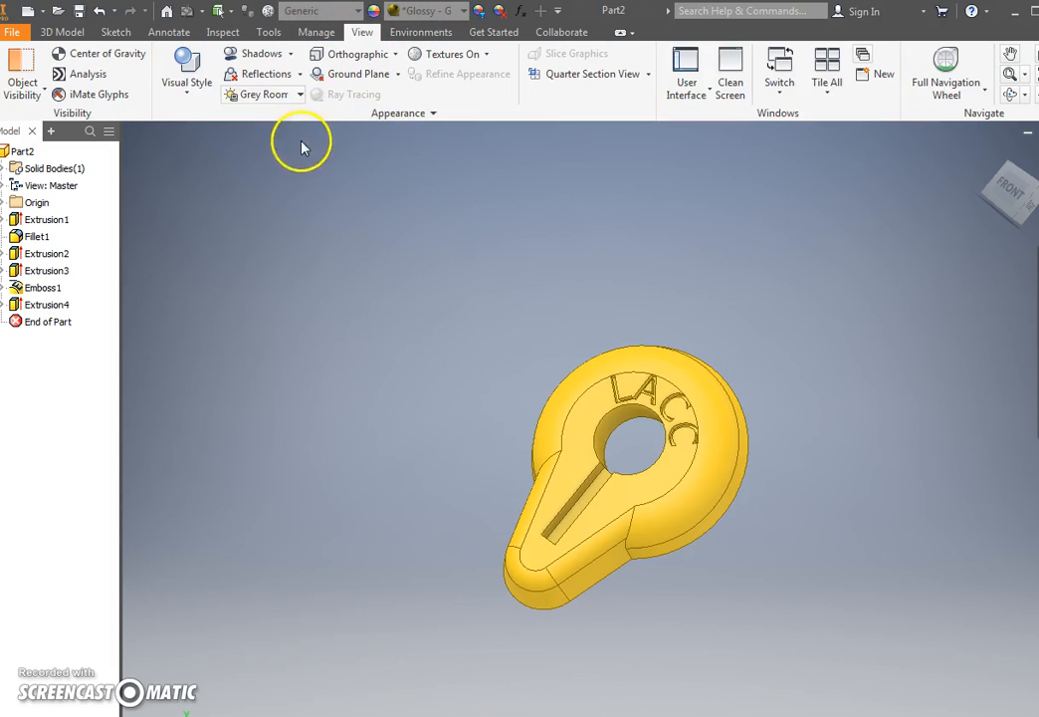
left_click(294, 76)
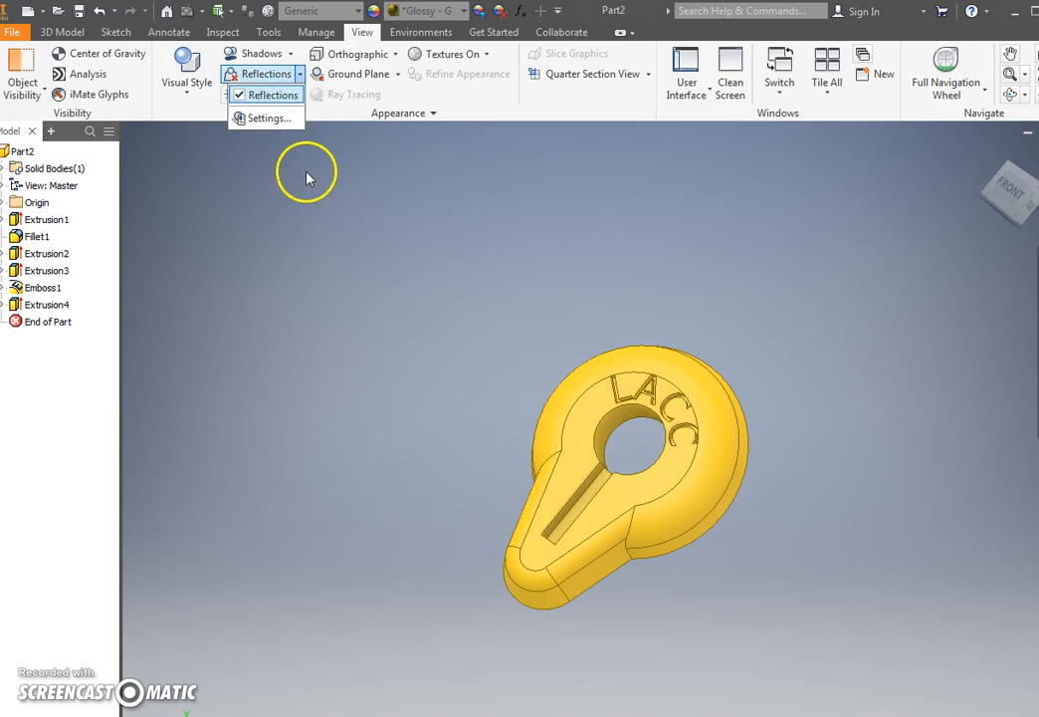
left_click(330, 143)
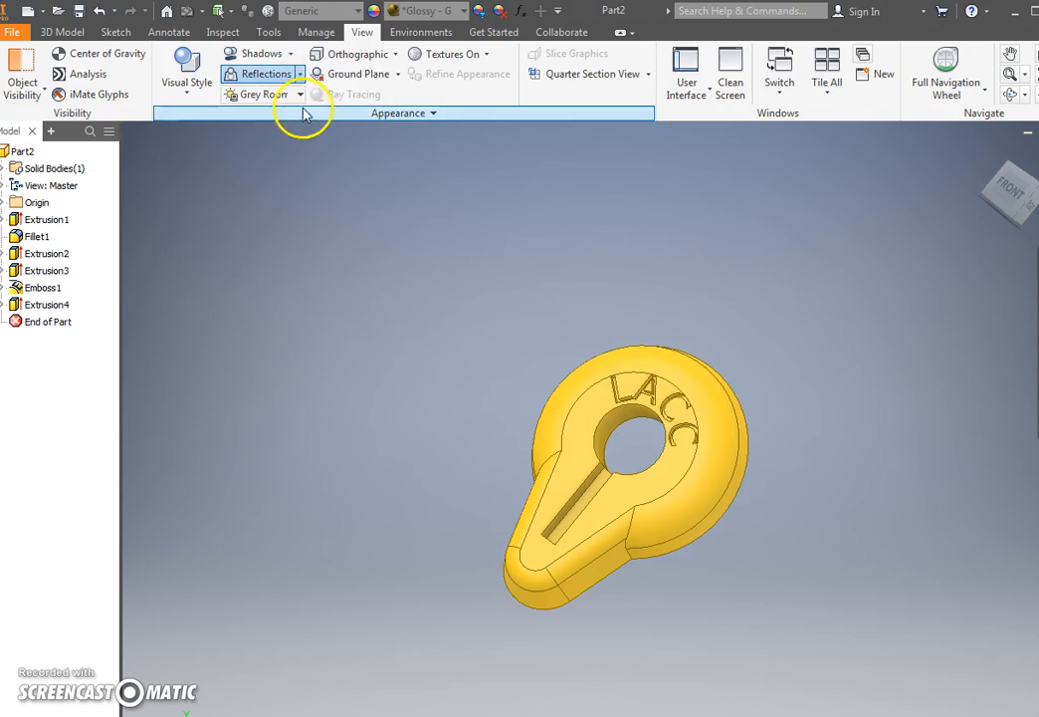
Set the visual style to Realistic and enable ray tracing for the gold part.
left_click(196, 88)
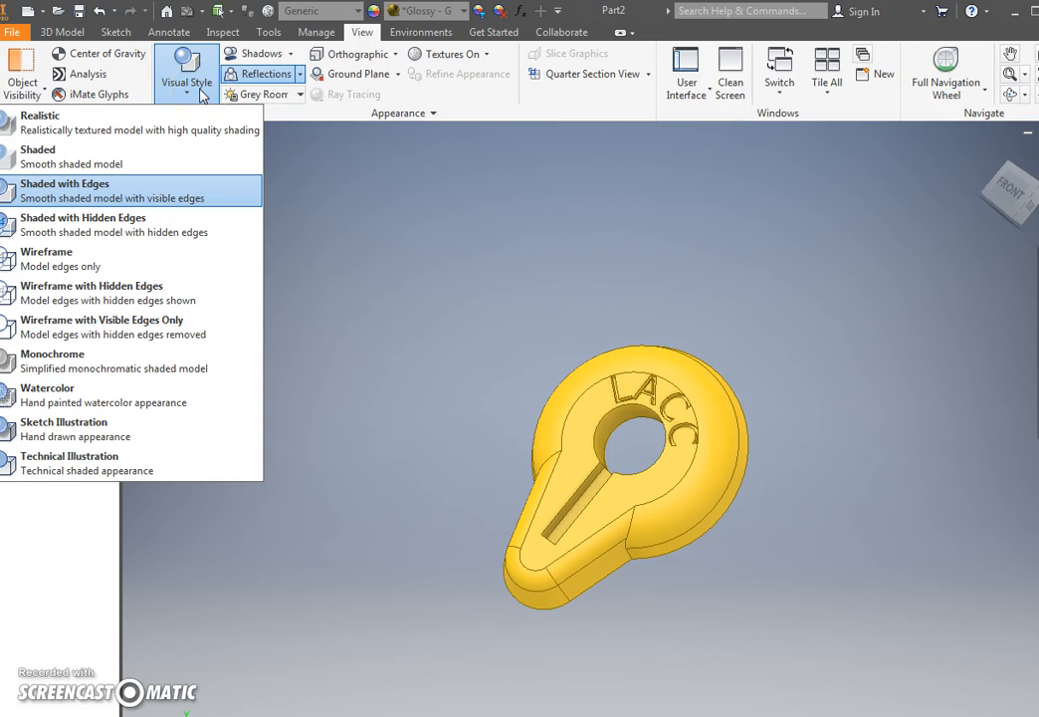
left_click(177, 127)
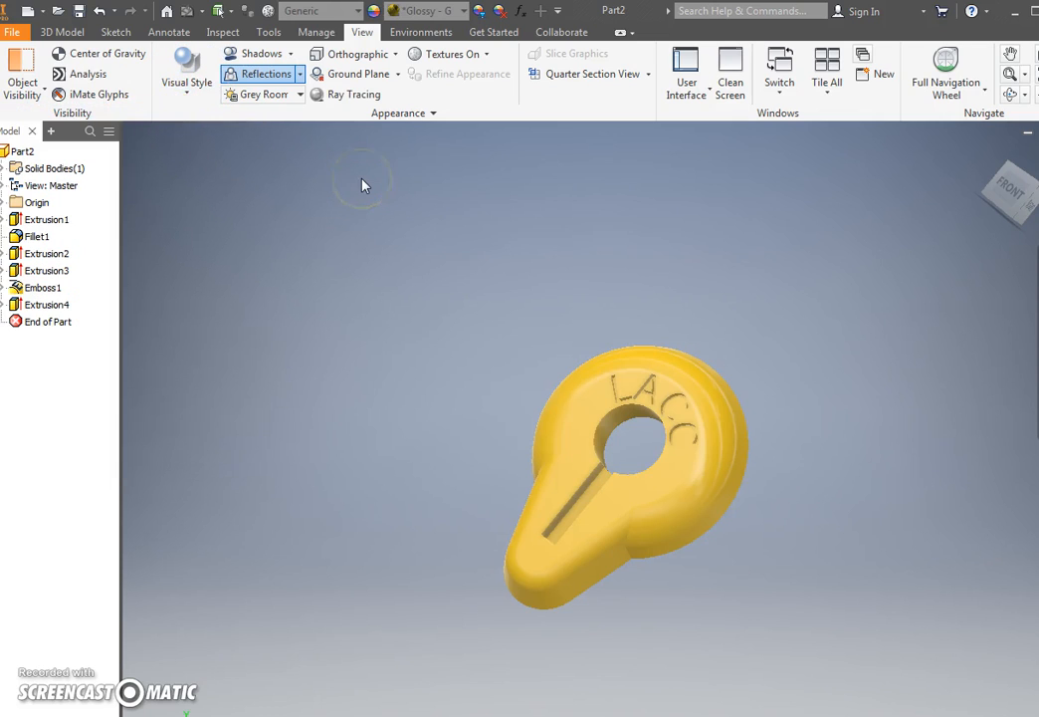
left_click(365, 92)
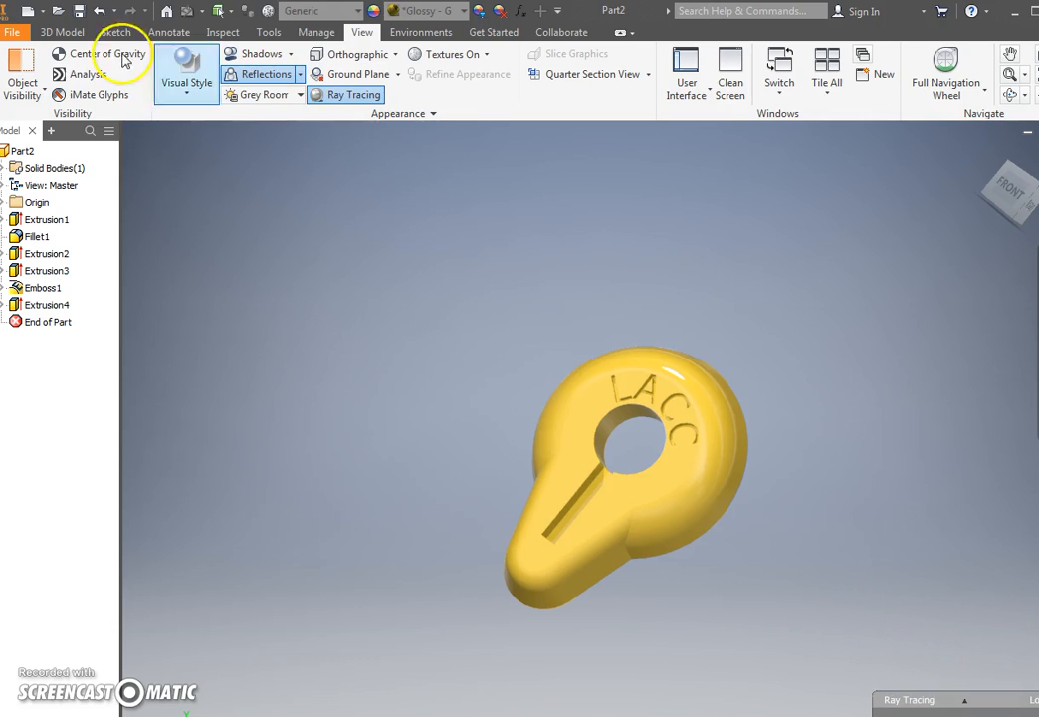
Save the part in the tutorials folder as RW TUTORIAL KEY HOLE, as an Autodesk Inventor part.
left_click(8, 33)
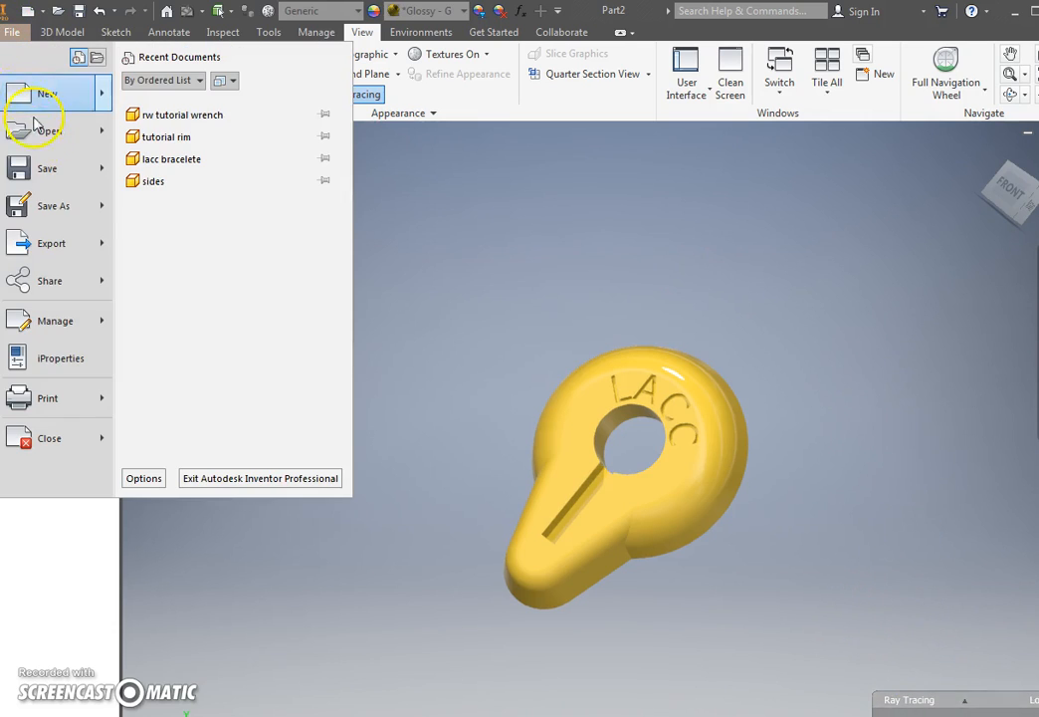
left_click(264, 239)
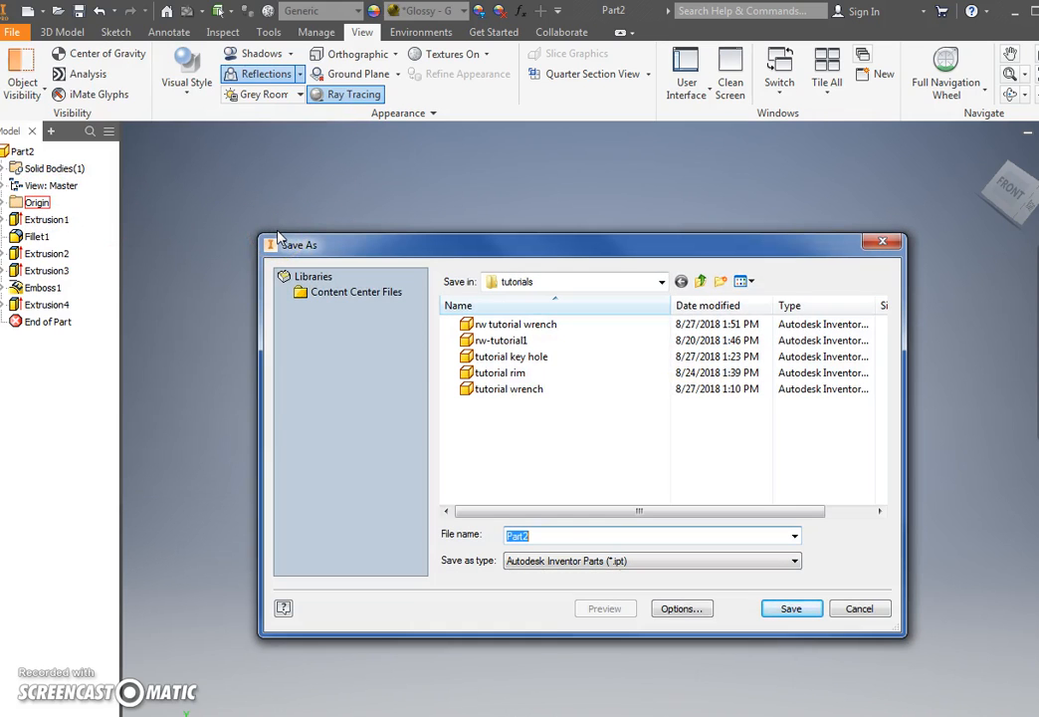
type("RW TU")
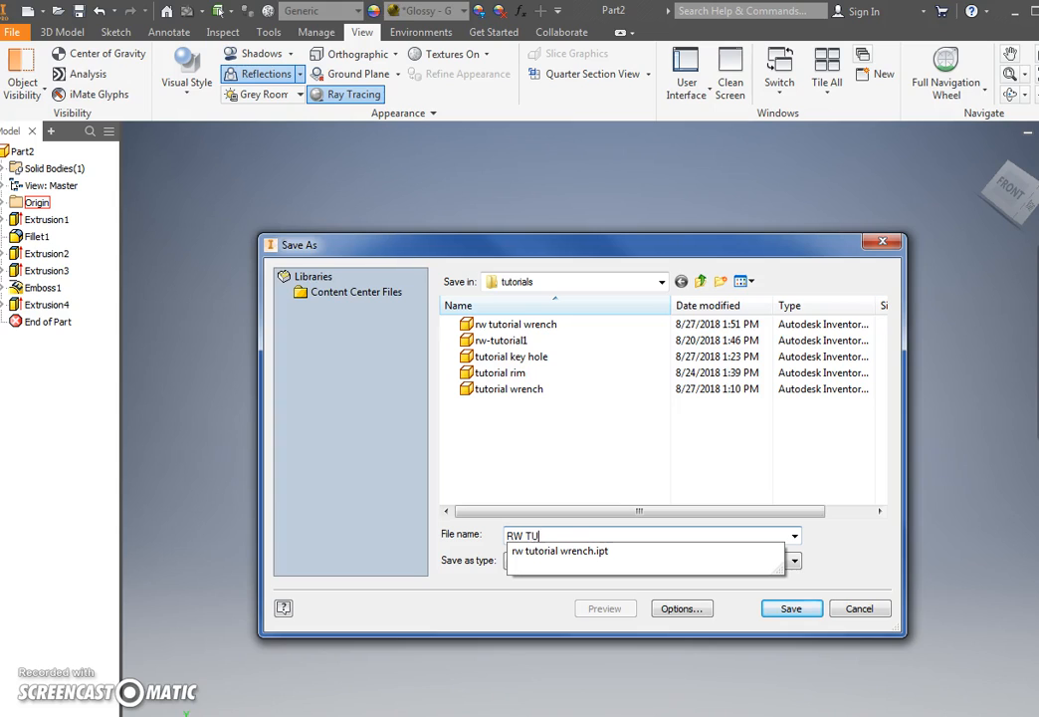
type("TORIAL KEY HOLE")
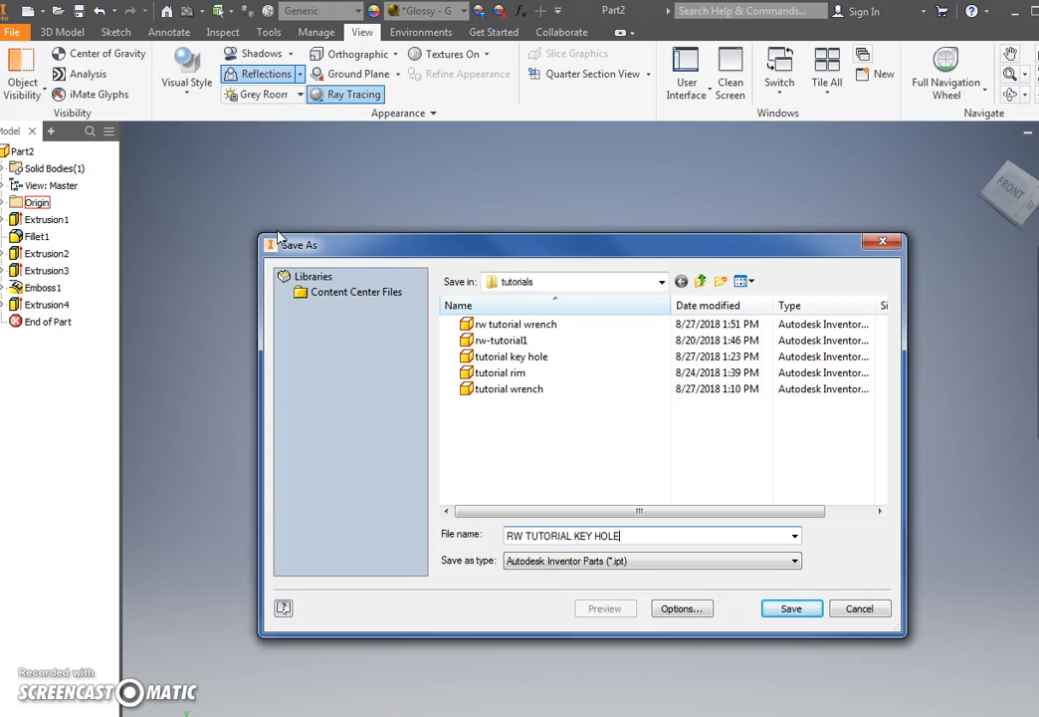
left_click(777, 608)
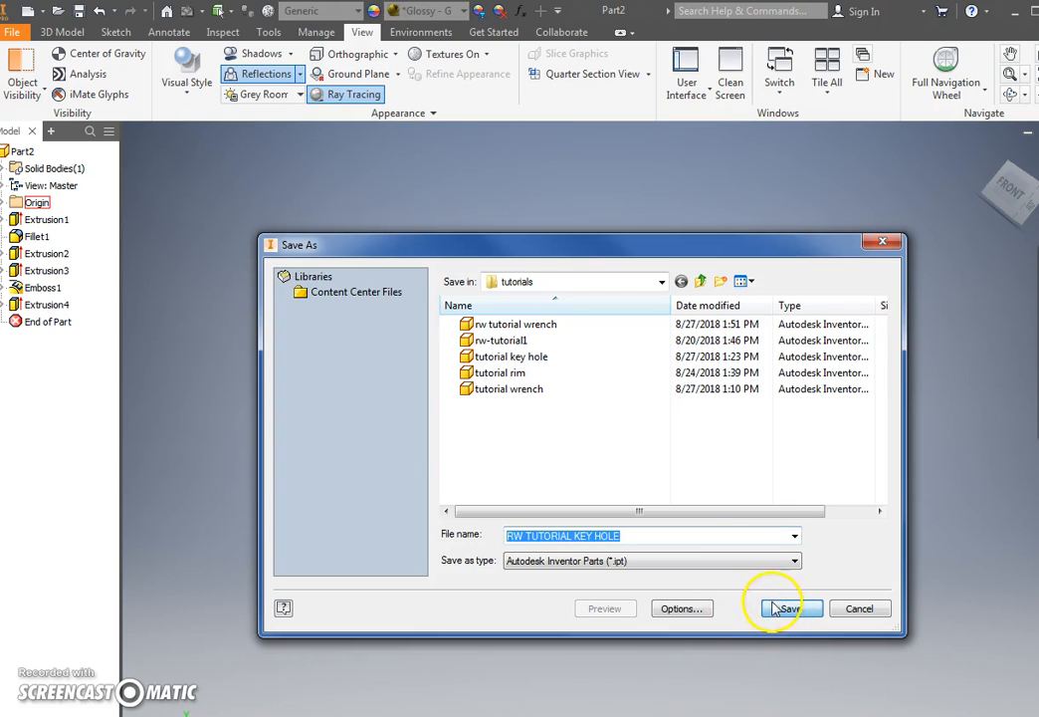